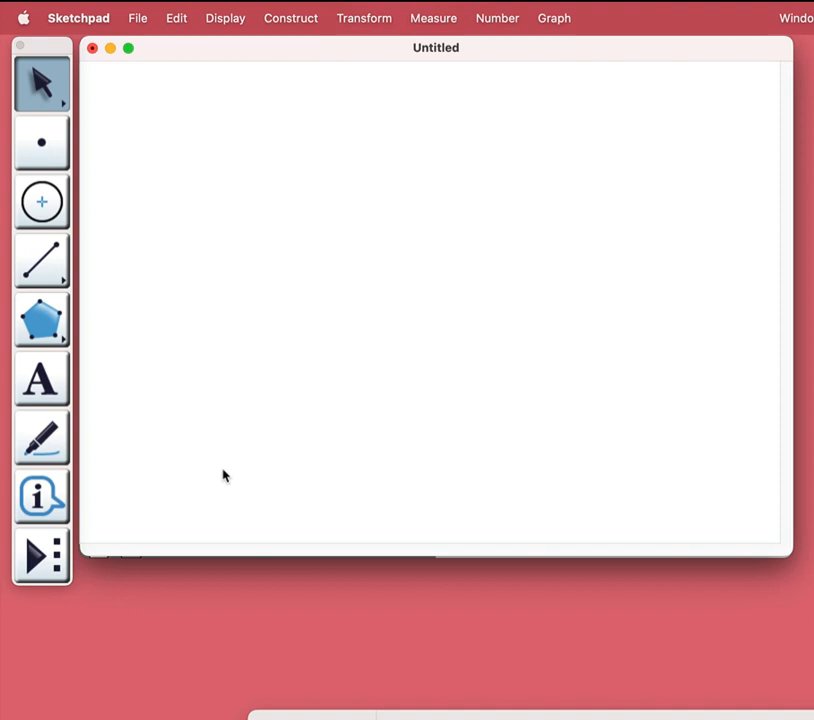
- Construct an ellipse with the Ellipse by Foci + Point custom tool, placing two foci and a point on the curve above them
left_click(43, 557)
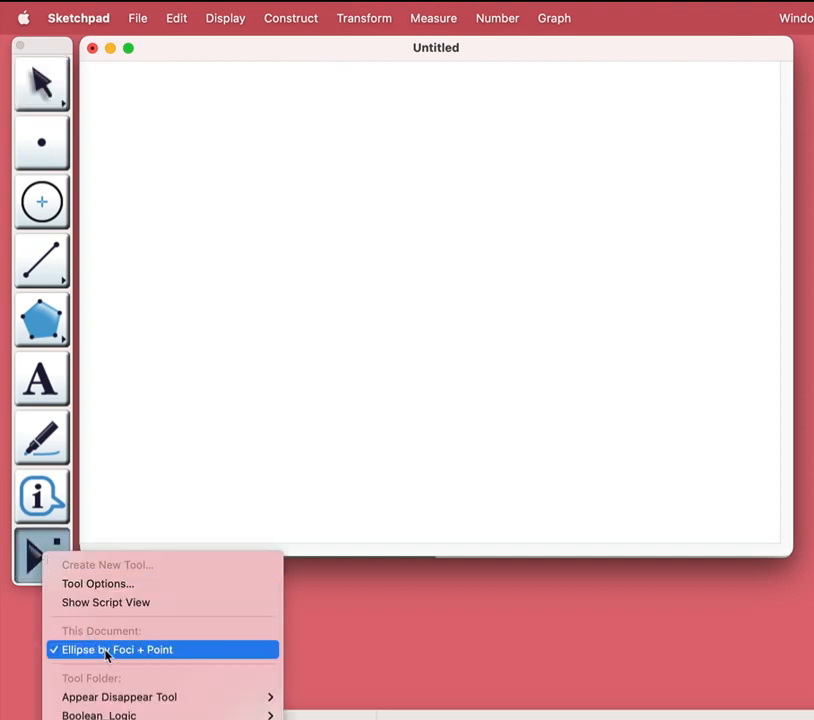
left_click(194, 652)
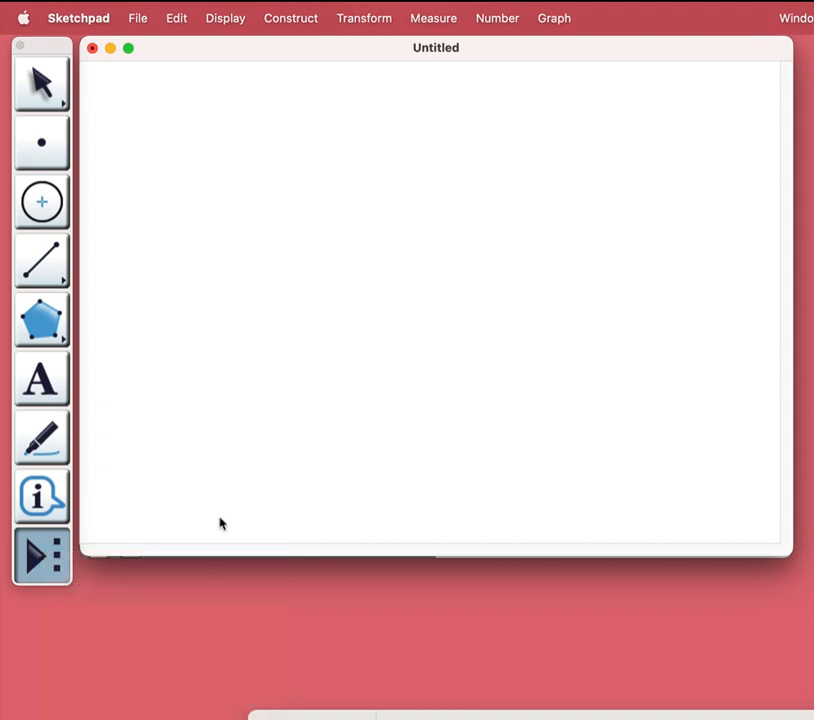
left_click(277, 338)
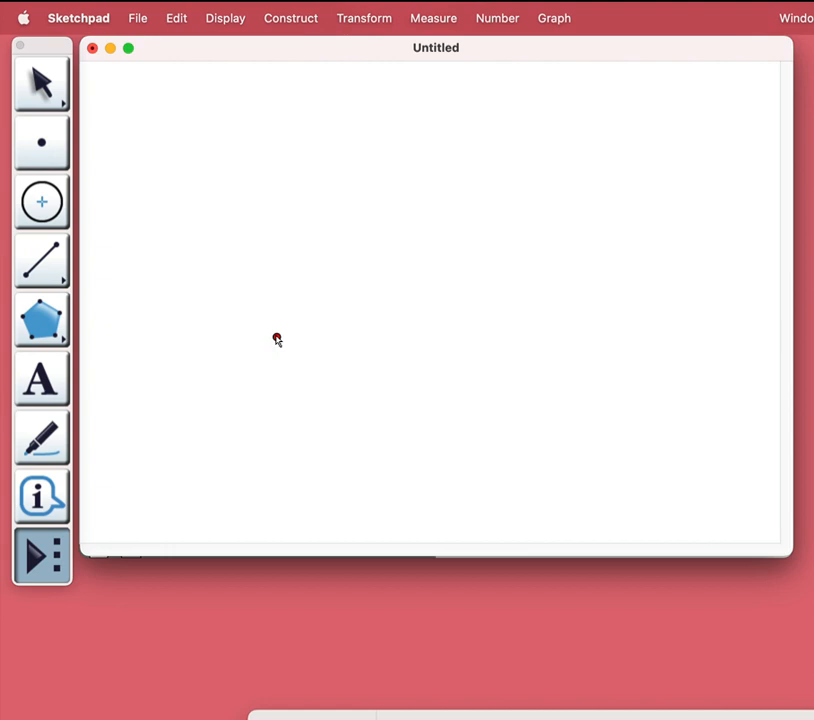
left_click(516, 279)
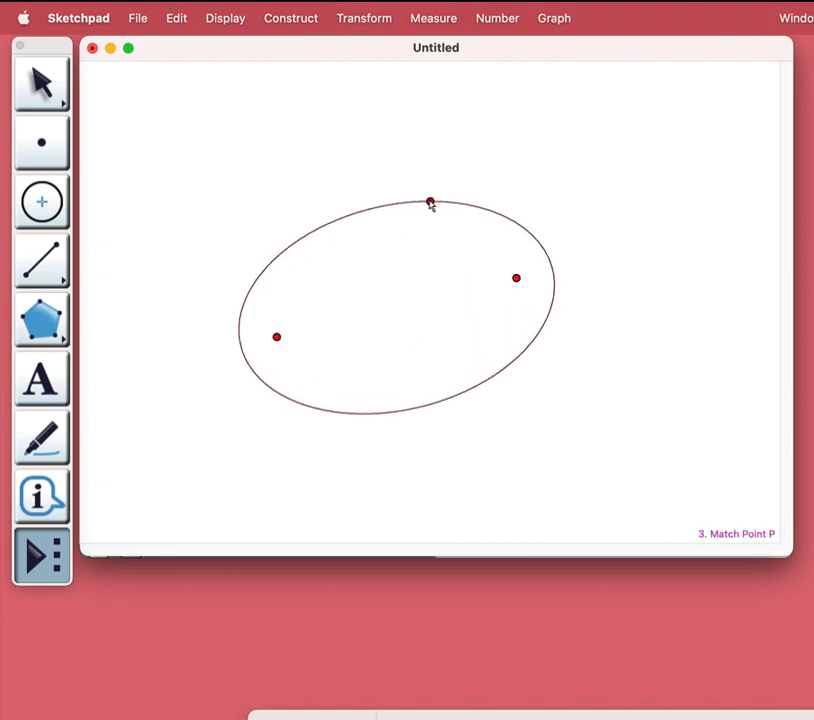
left_click(429, 203)
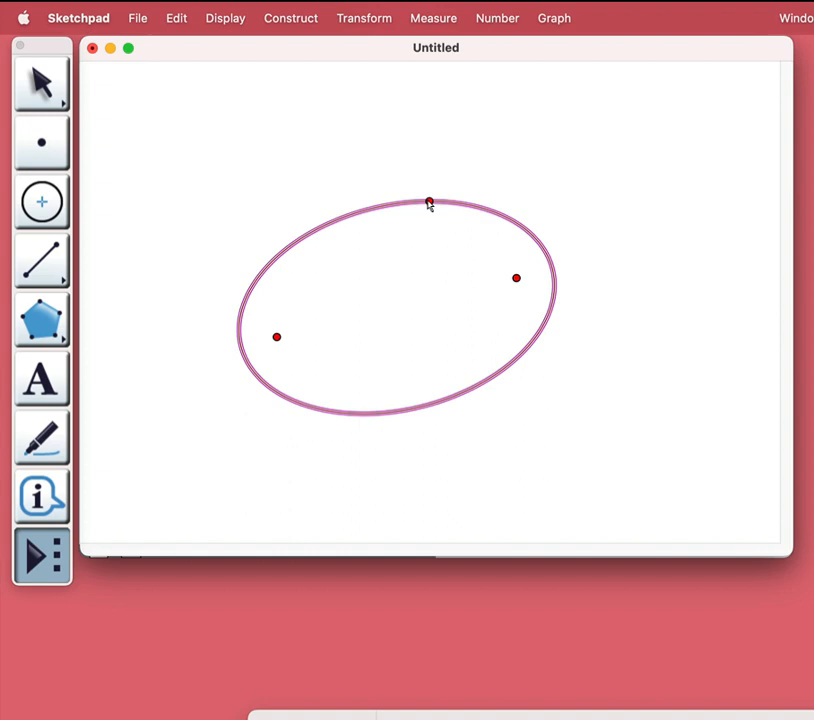
left_click(55, 94)
left_click(196, 169)
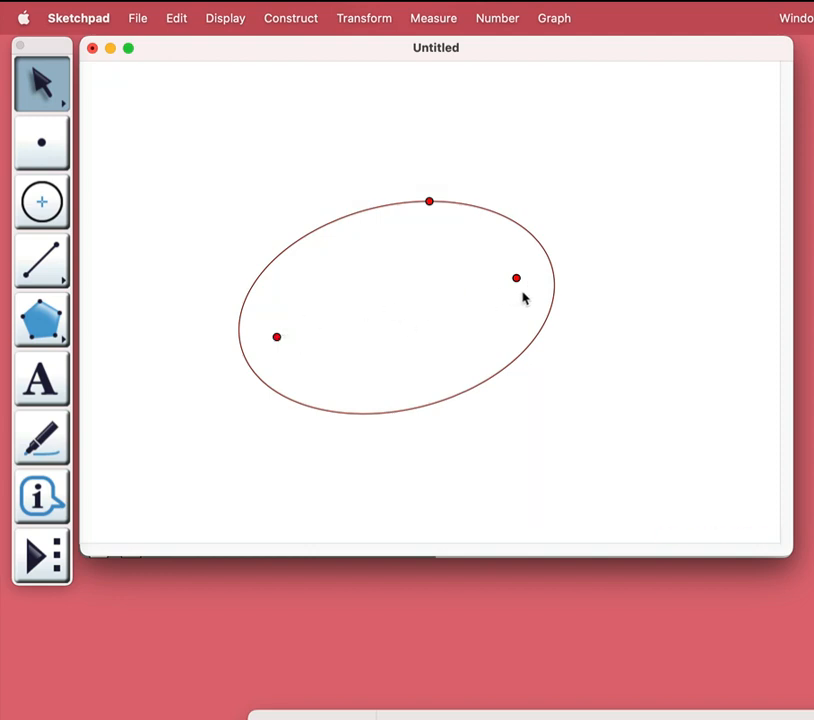
- Reshape the ellipse by moving its curve point slightly outward and its left focus slightly inward
mouse_move(431, 200)
left_mouse_down()
mouse_move(358, 184)
mouse_move(458, 191)
mouse_move(233, 320)
mouse_move(268, 301)
mouse_move(345, 185)
mouse_move(400, 176)
mouse_move(418, 205)
mouse_move(425, 187)
left_mouse_up()
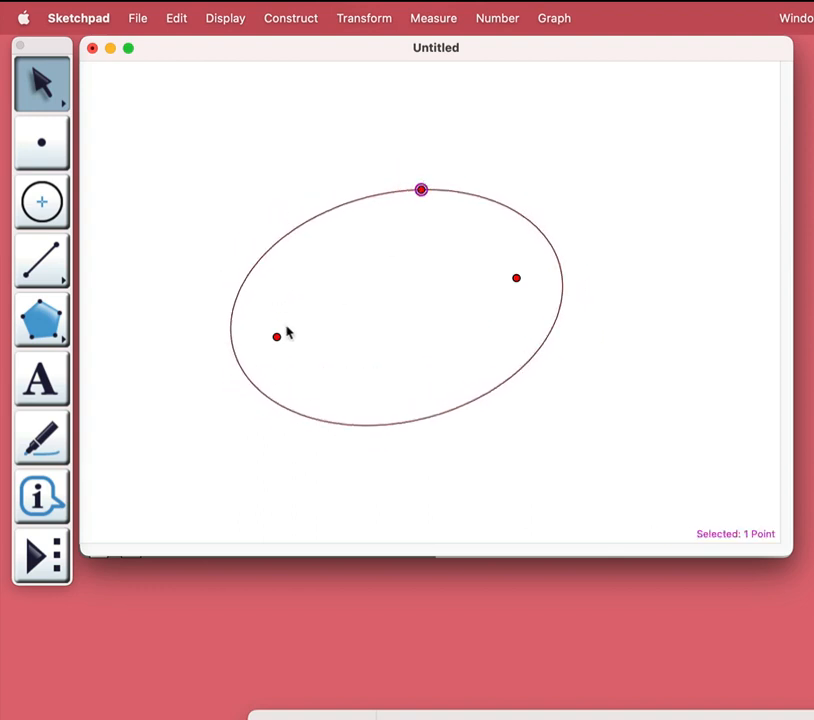
left_click_drag(282, 334, 298, 322)
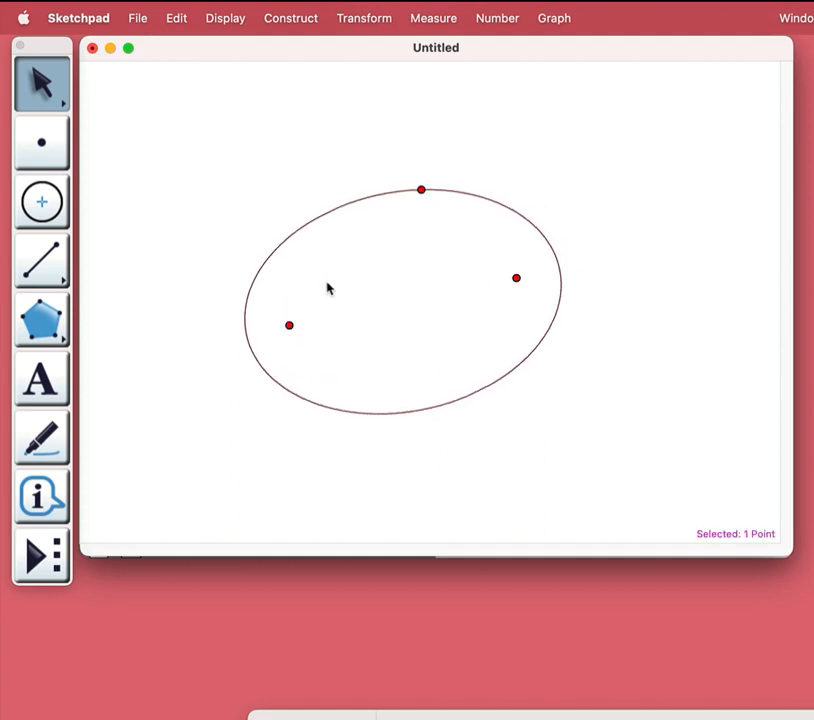
left_click(327, 288)
- Move the Untitled sketch window out of the way and activate the Ellipse sketch with nothing selected
mouse_move(326, 58)
left_mouse_down()
mouse_move(329, 623)
mouse_move(308, 703)
left_mouse_up()
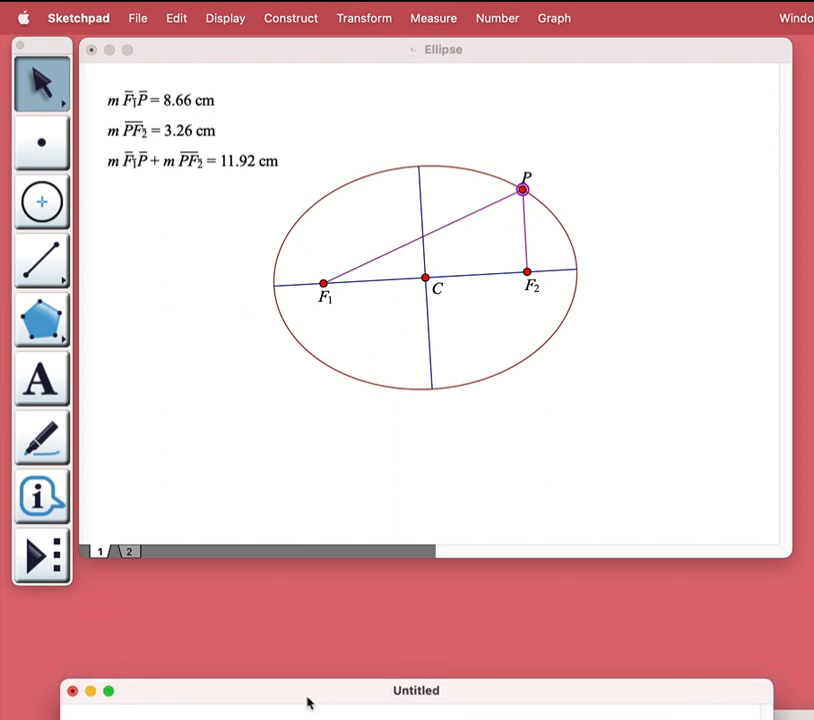
left_click(375, 459)
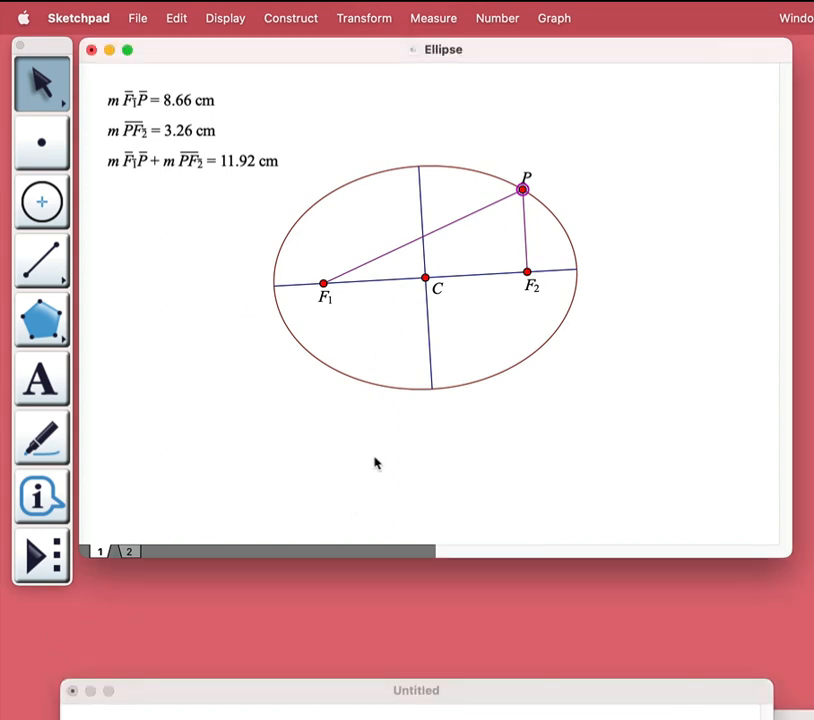
left_click(493, 243)
- Move point P along the ellipse to examine its distances to both foci and their sum
left_click_drag(526, 188, 485, 203)
left_click(484, 204)
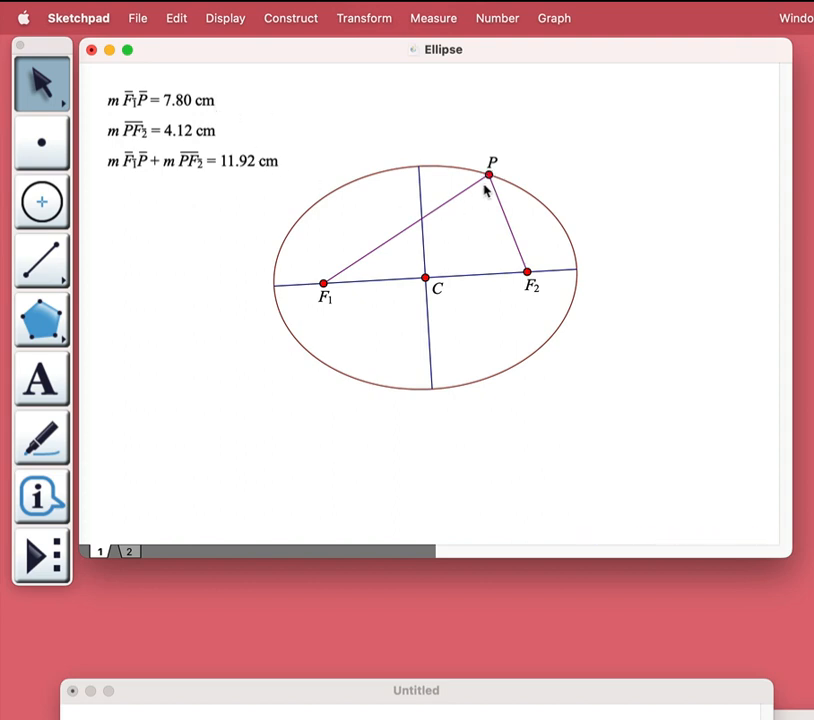
left_click_drag(490, 171, 478, 216)
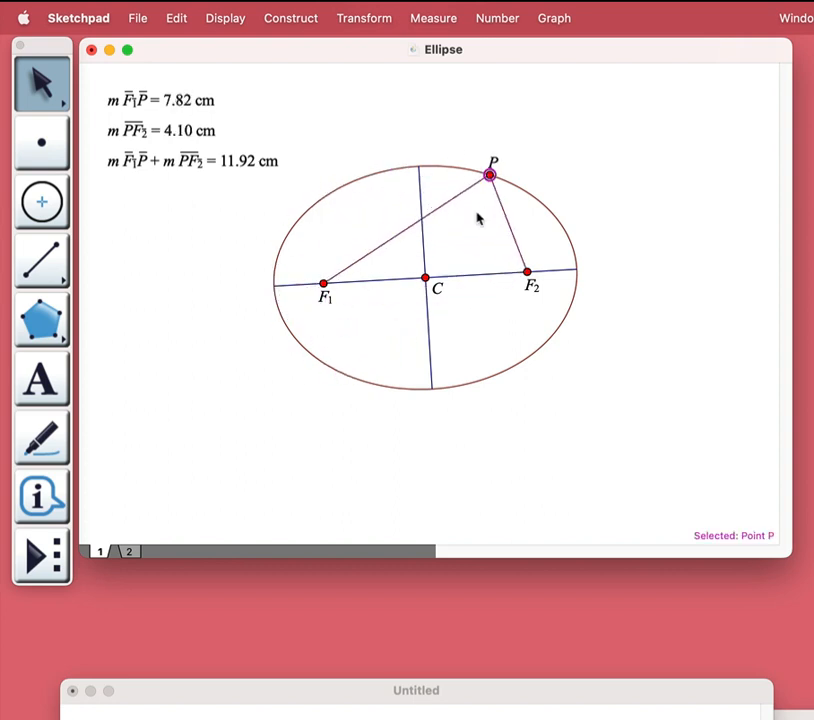
left_click(254, 197)
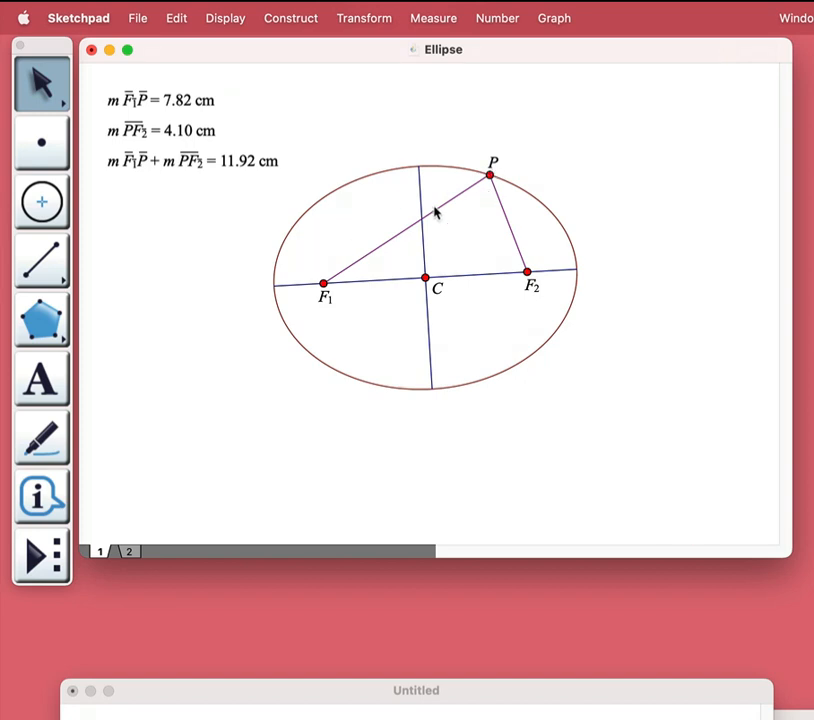
left_click_drag(490, 175, 480, 218)
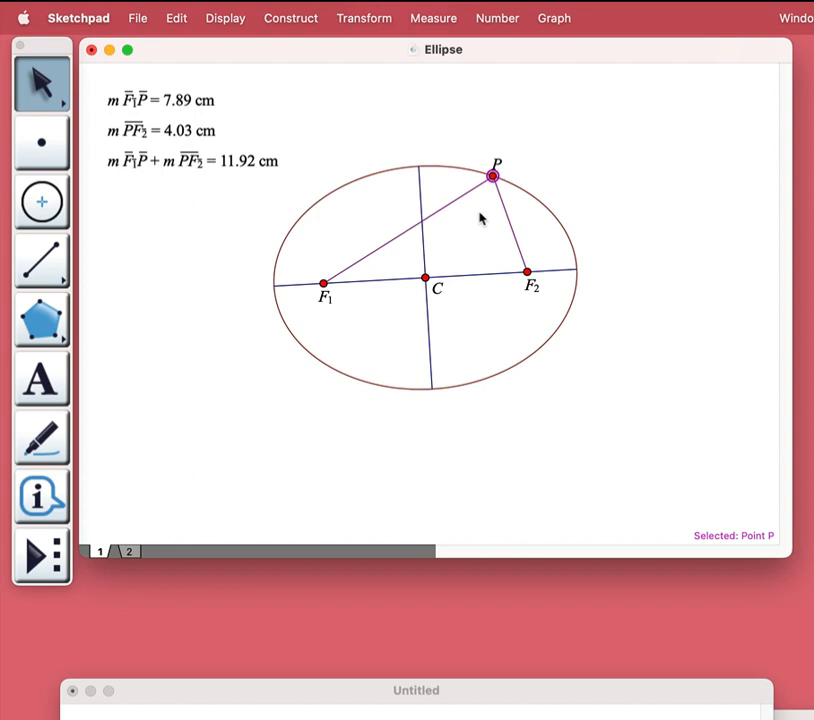
left_click(480, 216)
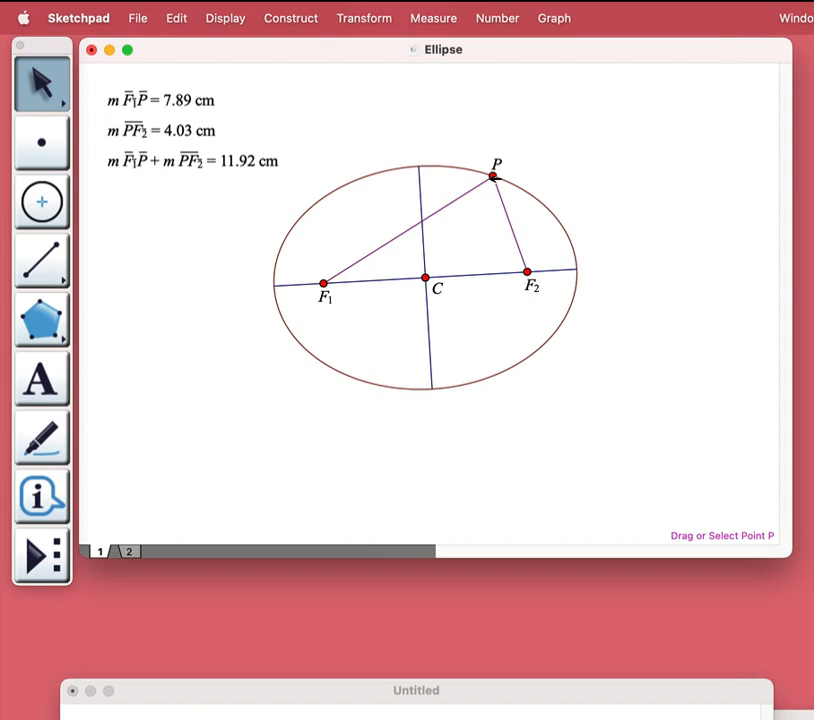
left_click_drag(492, 176, 503, 181)
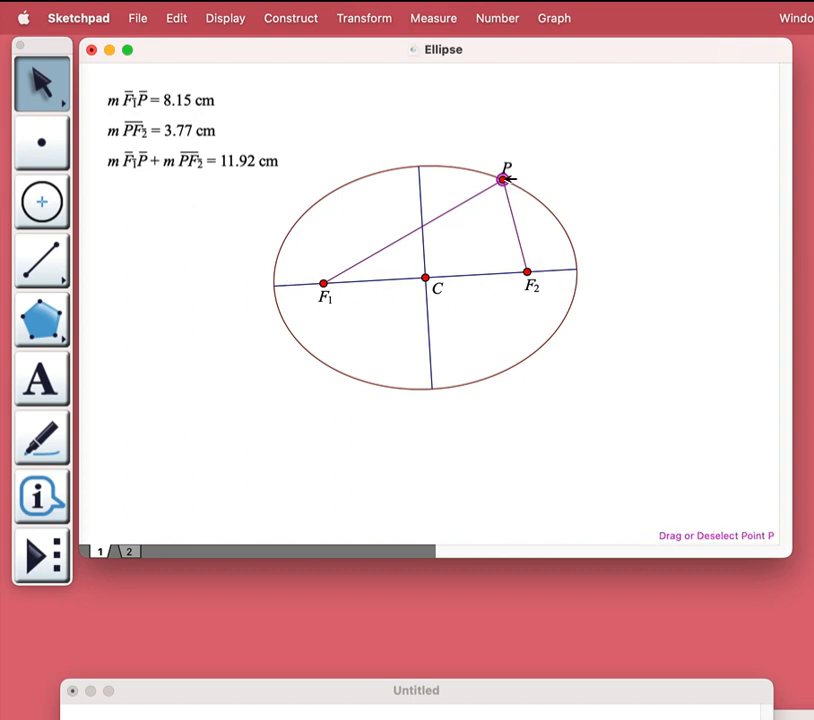
left_click_drag(507, 179, 422, 164)
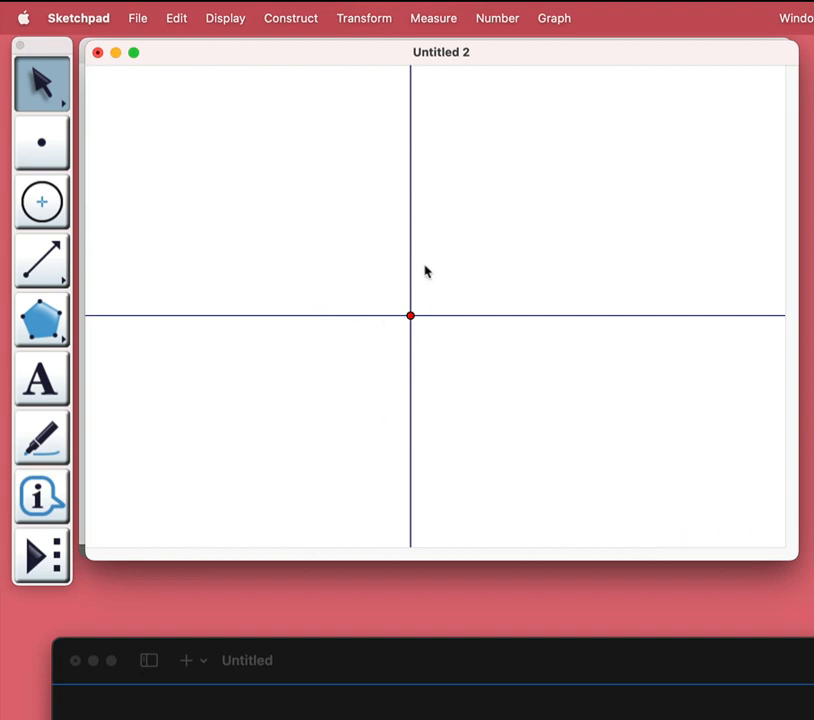
- Draw two concentric circles of different radii centred on the lines' intersection, with their radius points on the horizontal line
left_click(41, 210)
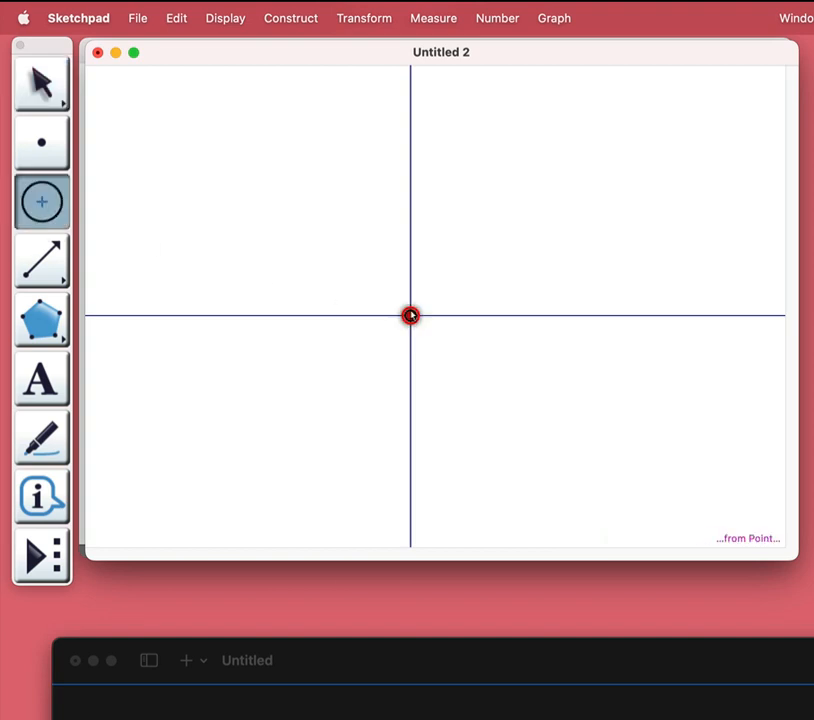
left_click_drag(411, 316, 489, 316)
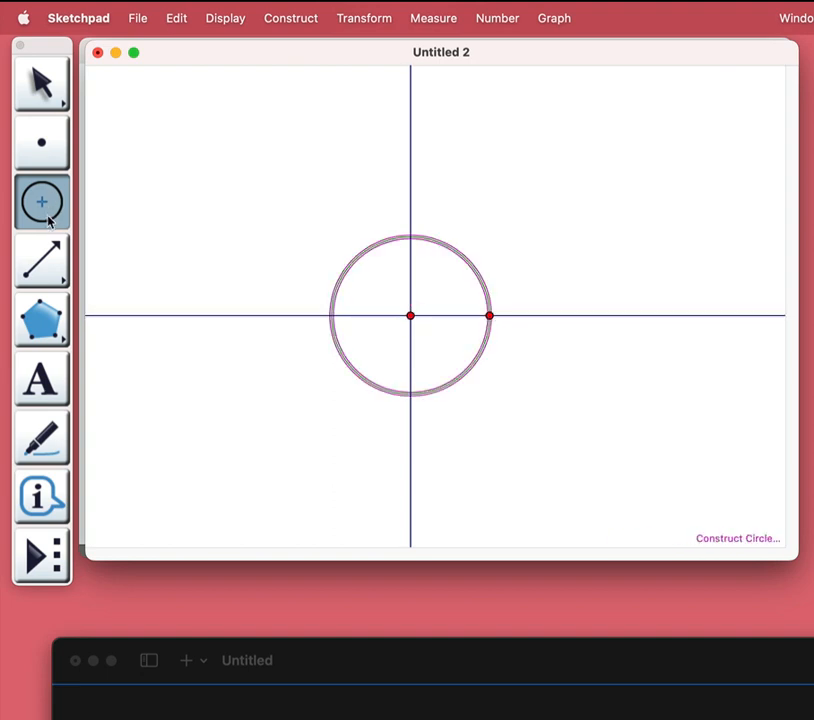
left_click_drag(410, 316, 565, 318)
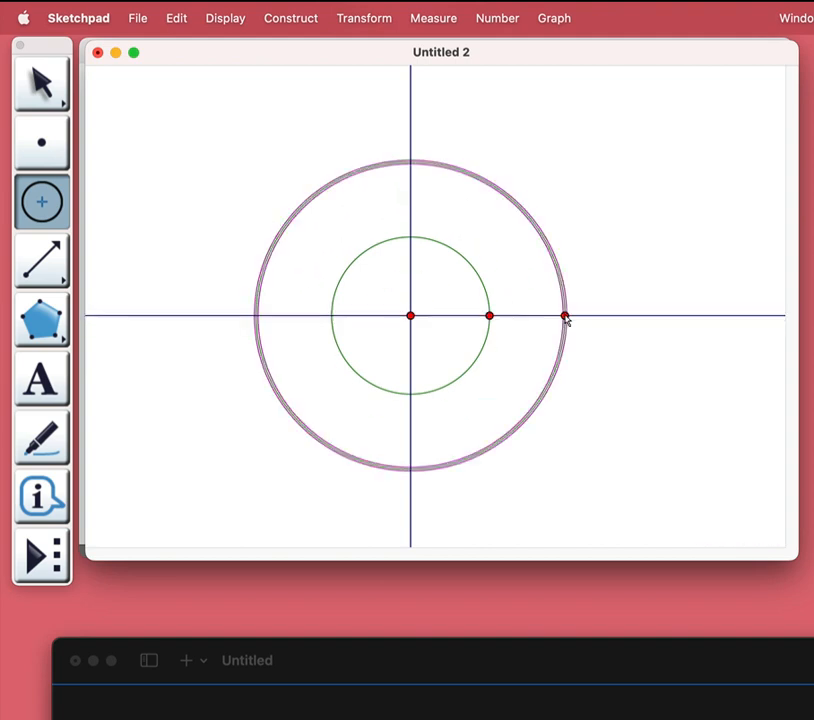
left_click(51, 95)
left_click(118, 177)
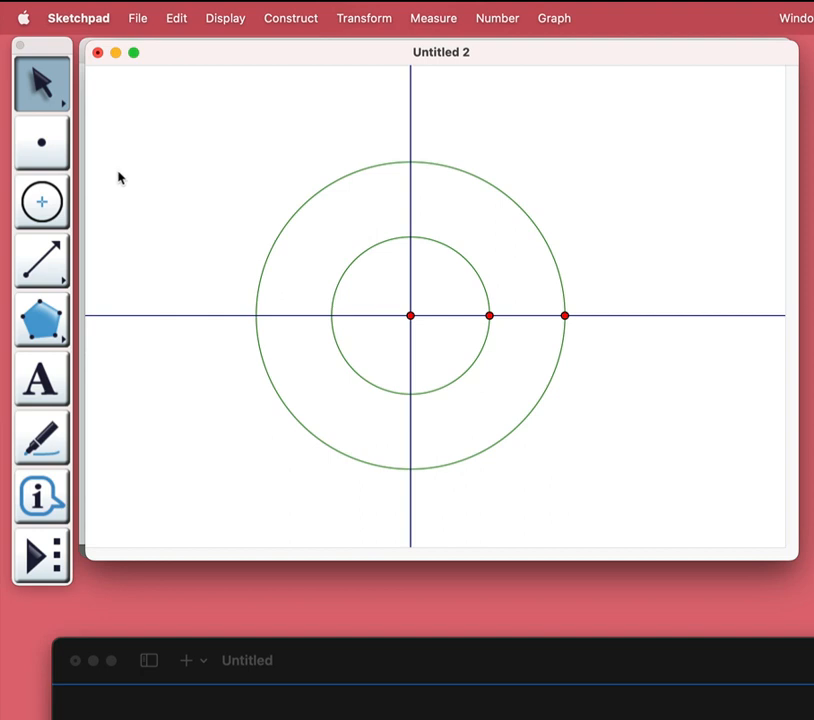
- Construct a ray from the common centre through a point on the outer circle's upper right, and test moving that point along the circle
left_click(55, 264)
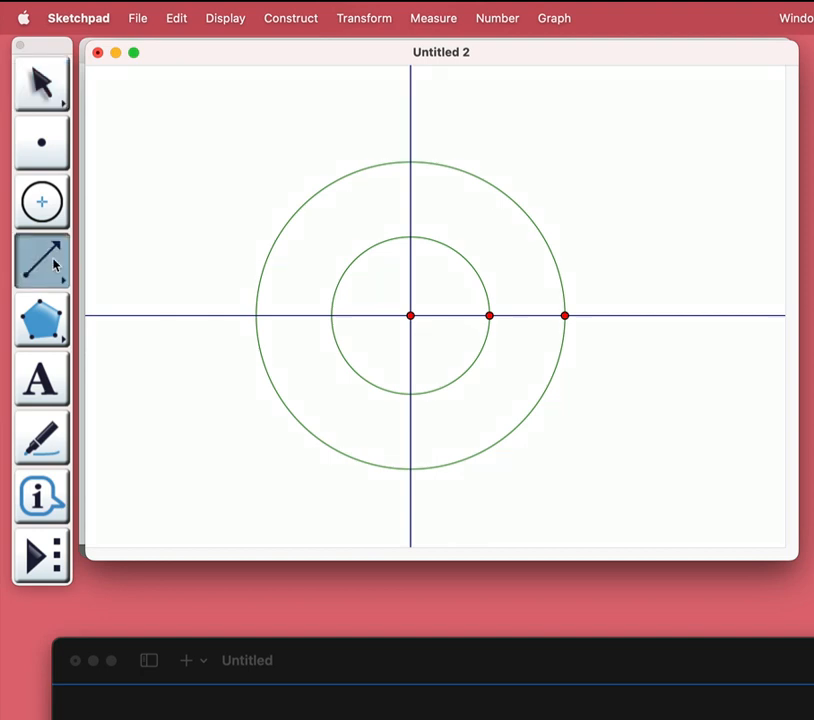
left_click(410, 316)
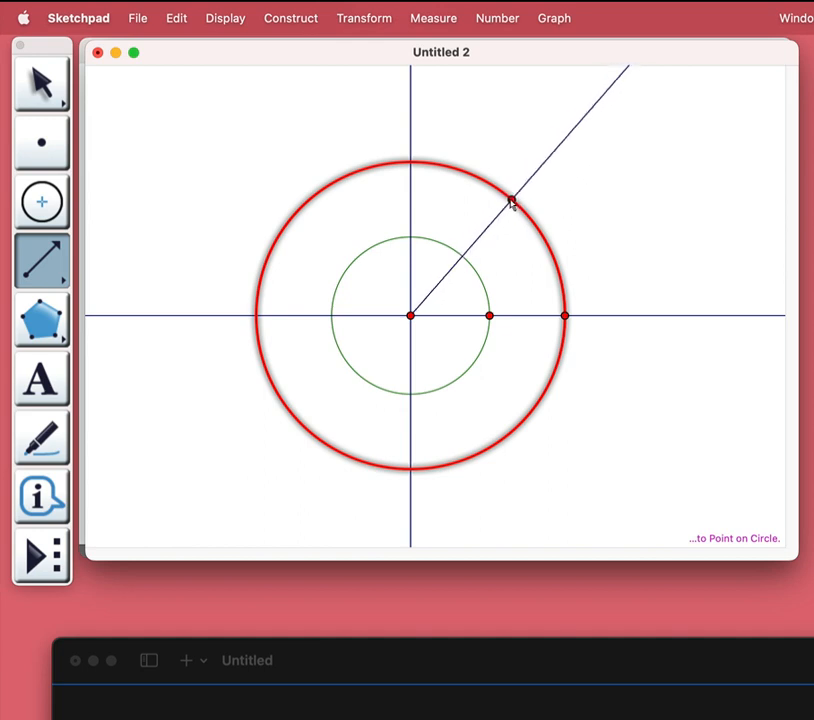
left_click(511, 201)
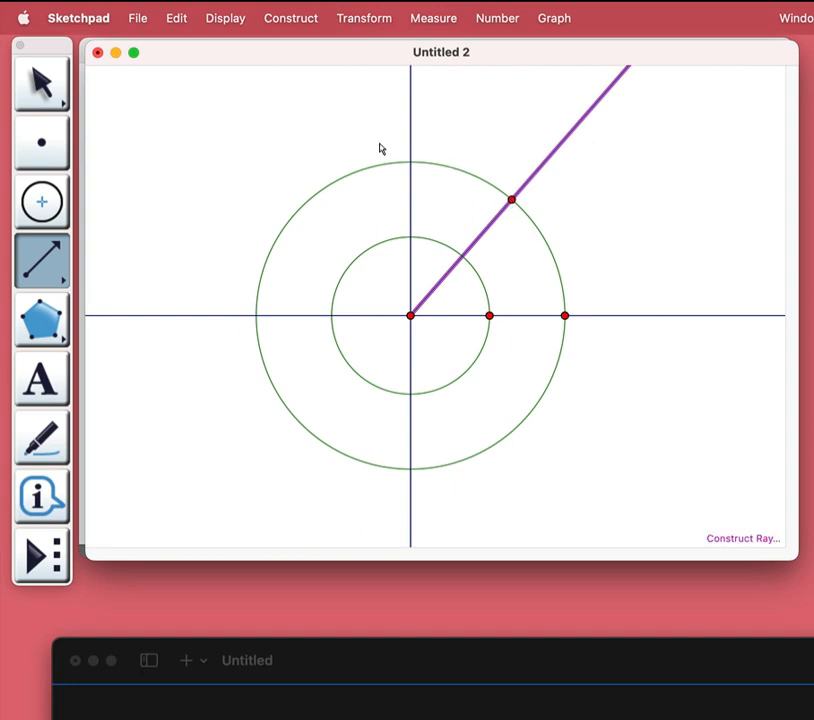
left_click(50, 86)
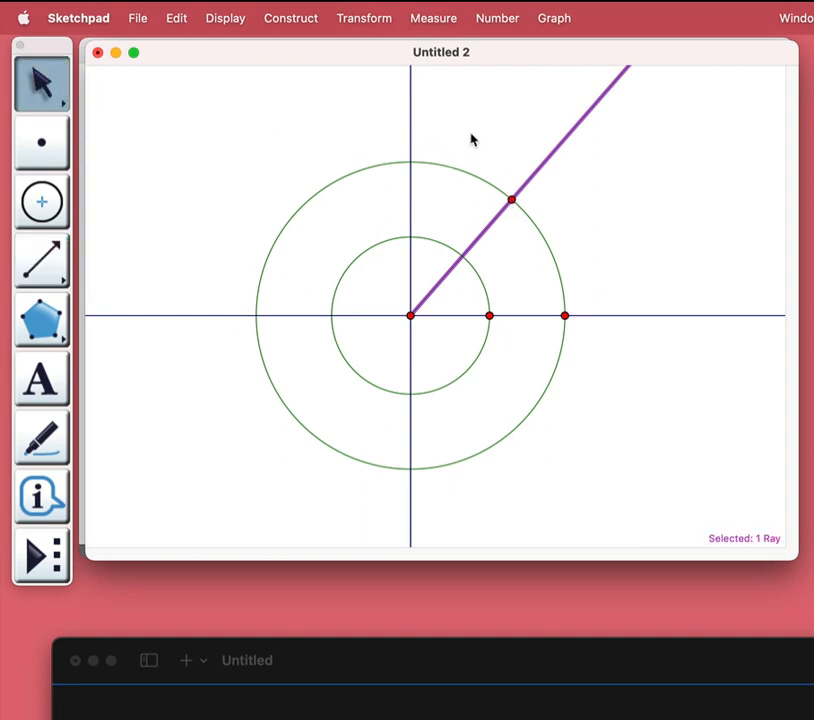
left_click(493, 190)
left_click_drag(512, 199, 463, 263)
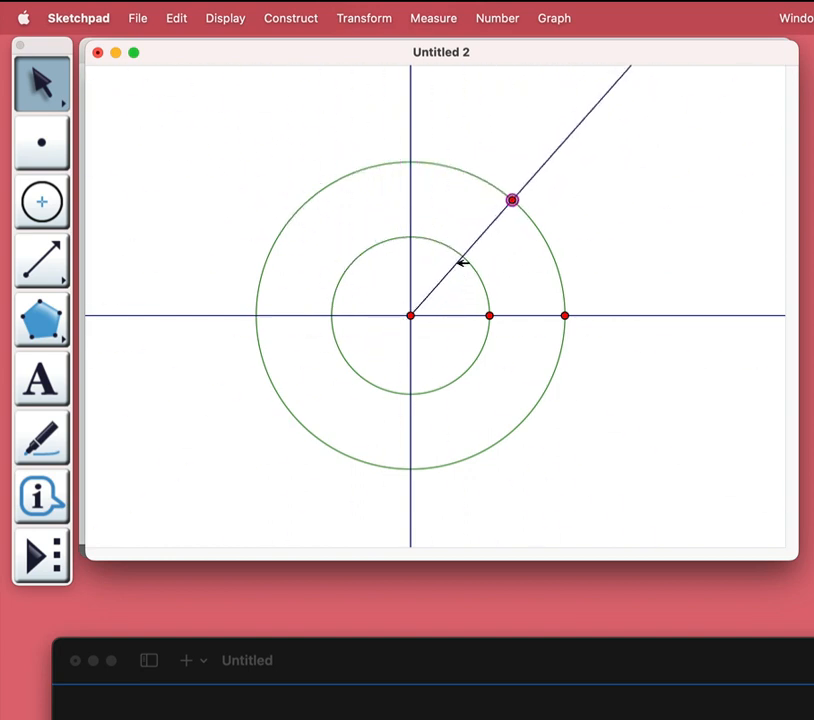
- Show the label of the ray's point on the outer circle
left_click(41, 373)
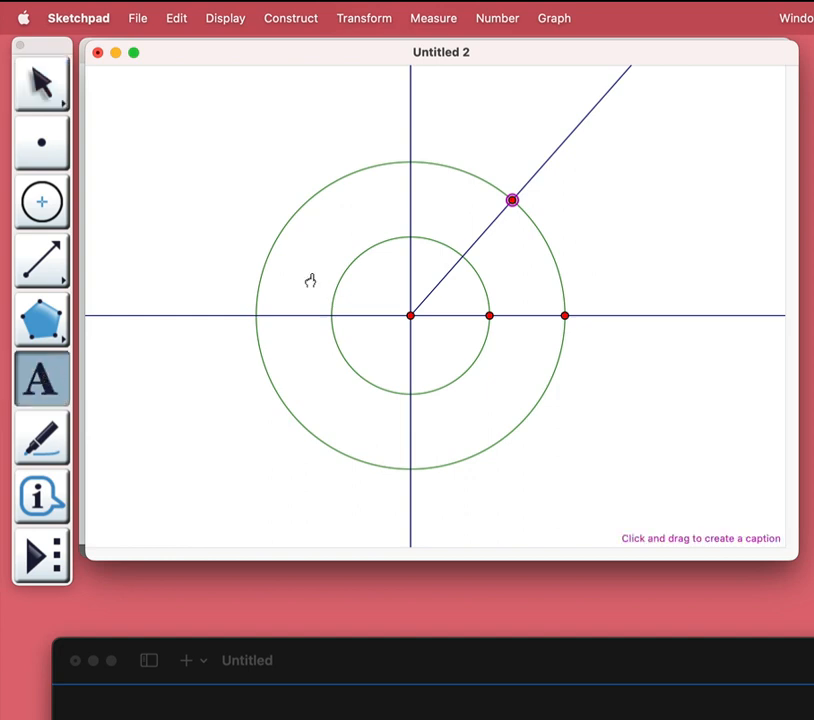
left_click(512, 201)
left_click(38, 62)
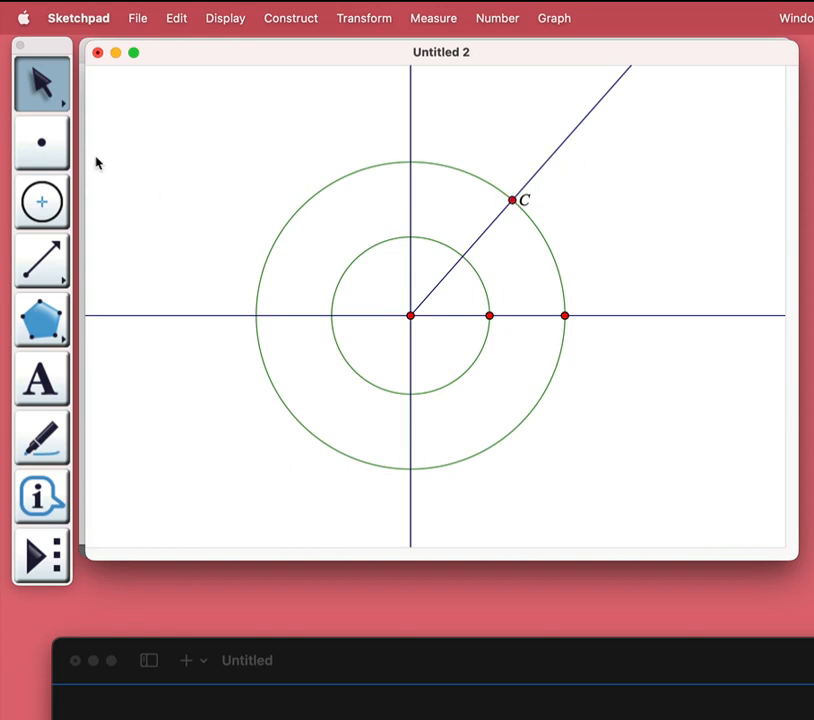
- Construct the intersection point of the ray and the inner circle and show its label
left_click(44, 145)
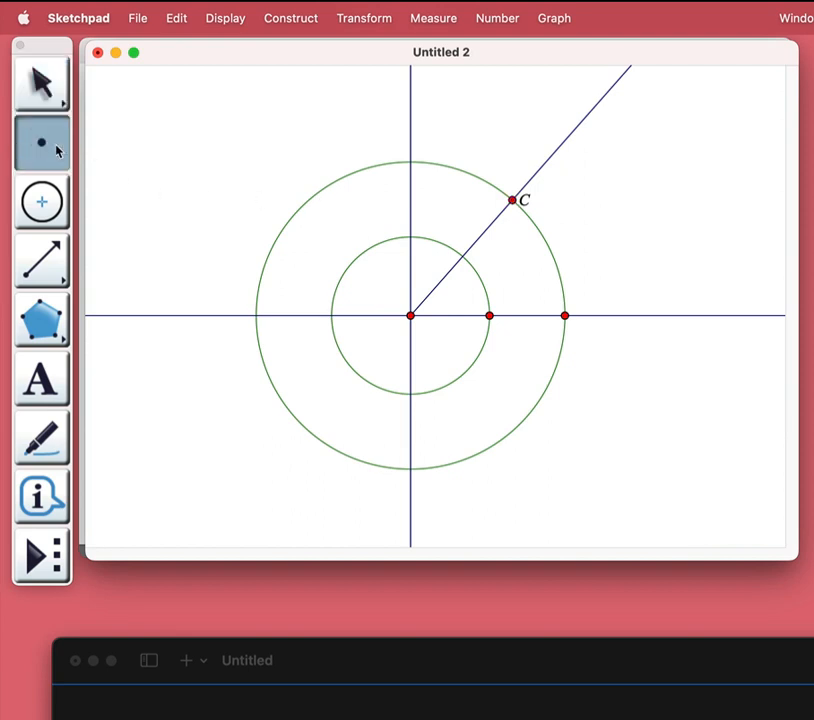
left_click(462, 257)
left_click(50, 390)
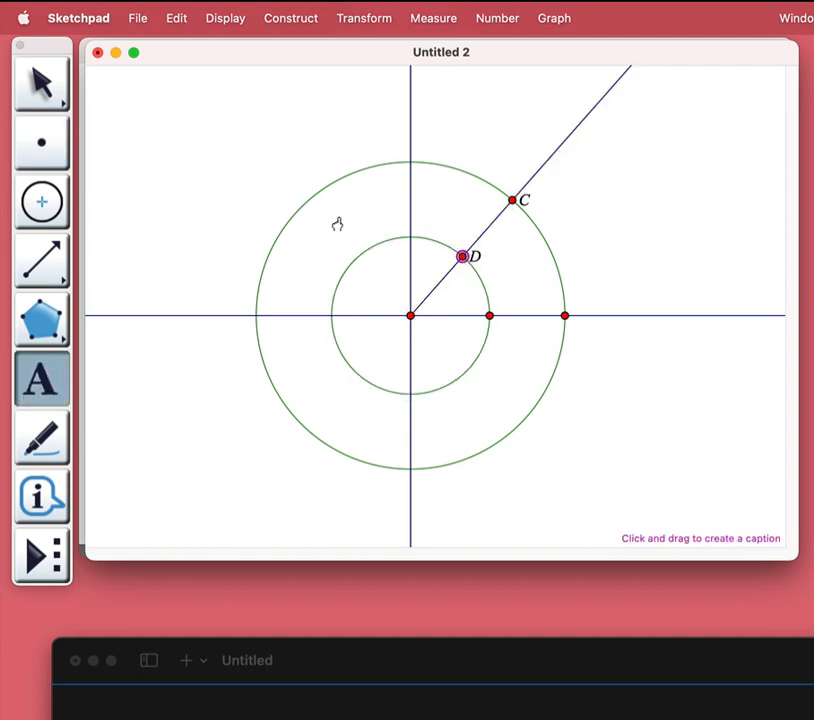
left_click(48, 100)
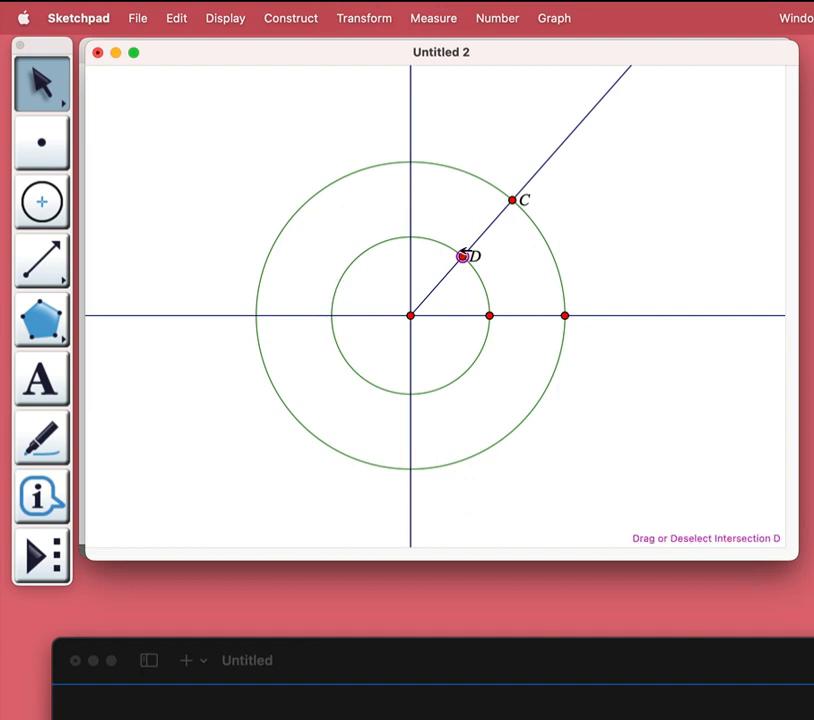
left_click(465, 280)
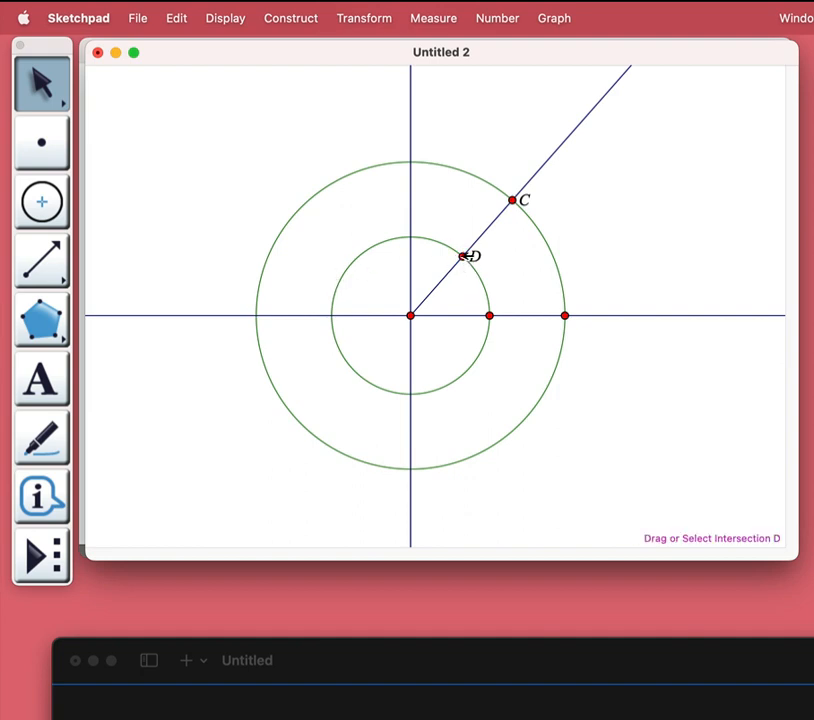
- Construct a line through D parallel to the horizontal line
left_click(465, 256)
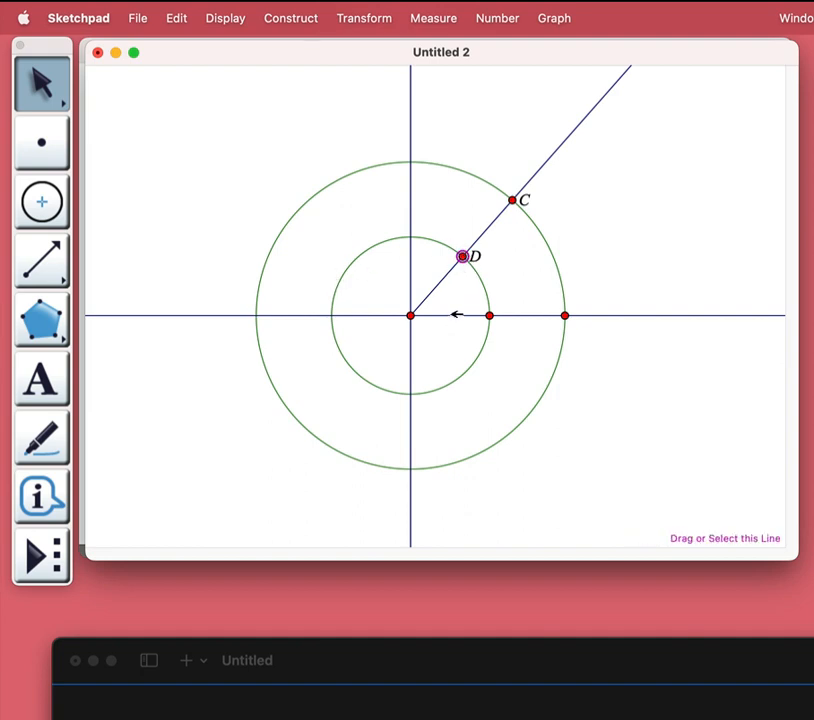
left_click(455, 314)
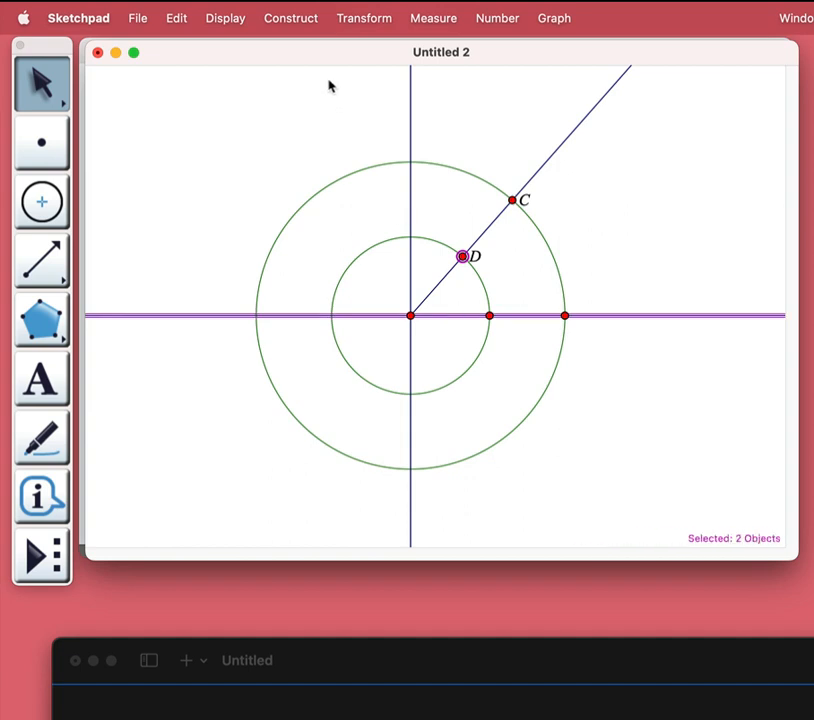
left_click(275, 12)
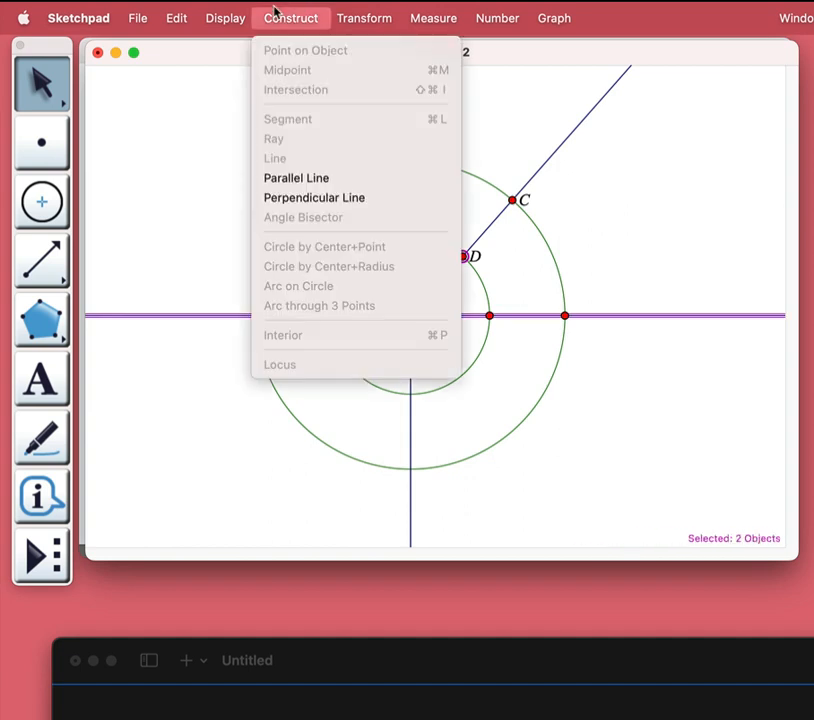
left_click(305, 177)
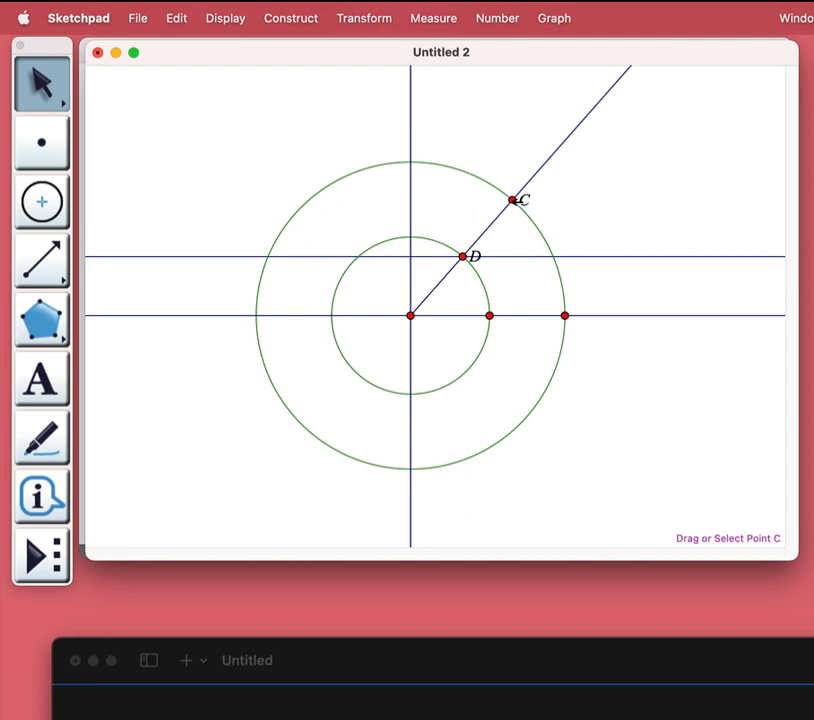
- Construct a line through C perpendicular to the parallel line that passes through D
left_click(515, 201)
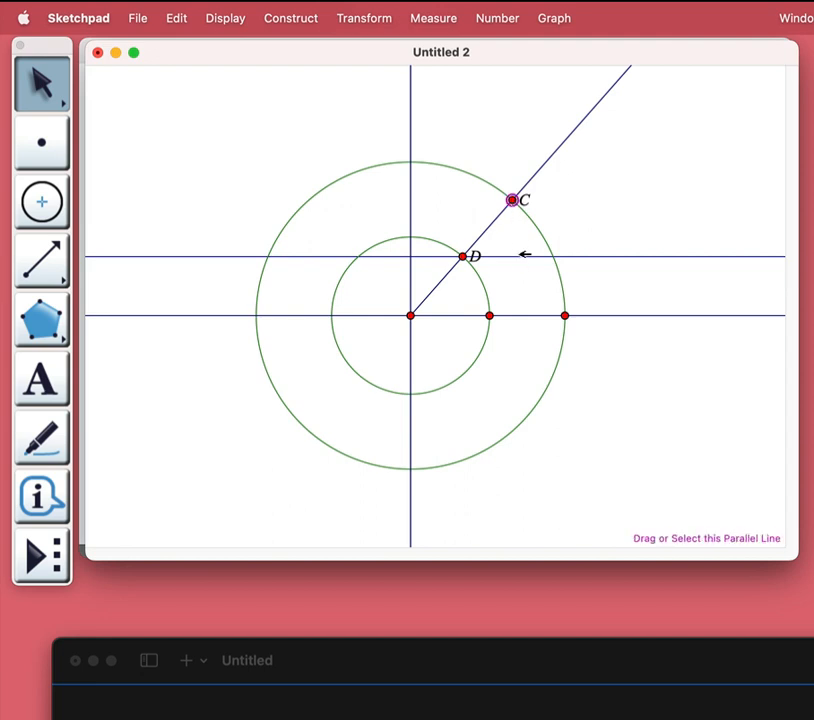
left_click(525, 255)
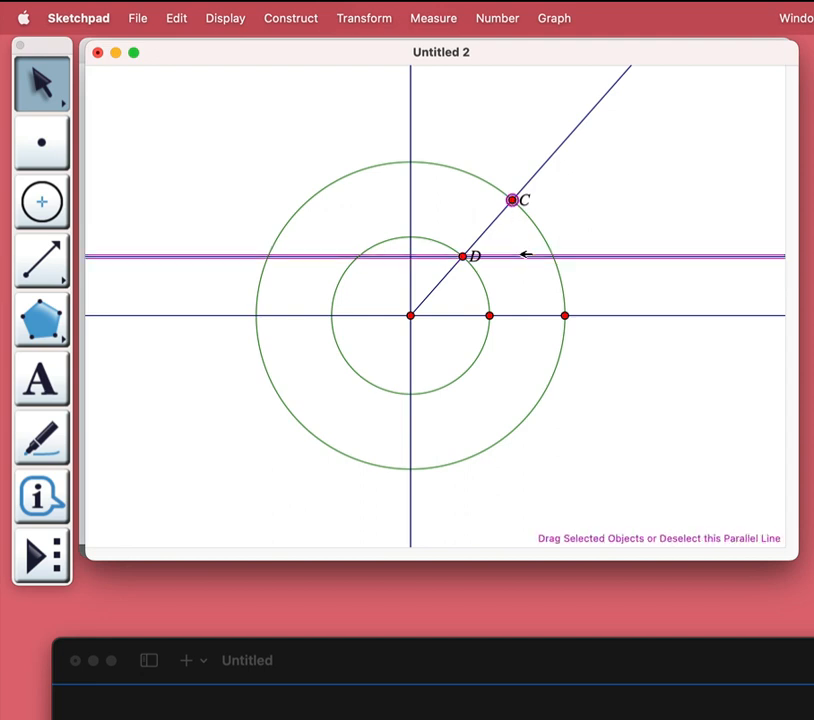
left_click(310, 12)
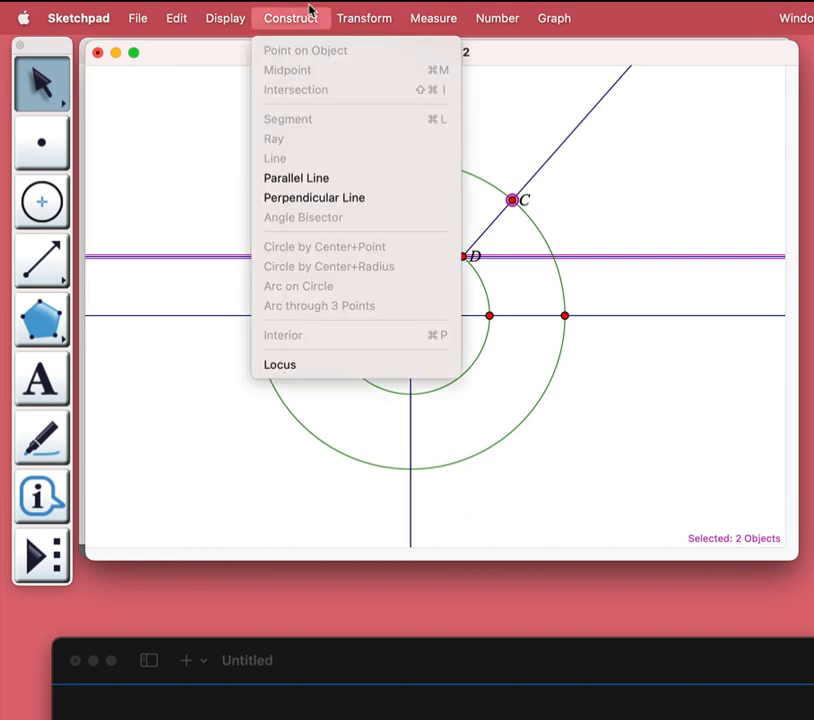
left_click(325, 197)
left_click(531, 265)
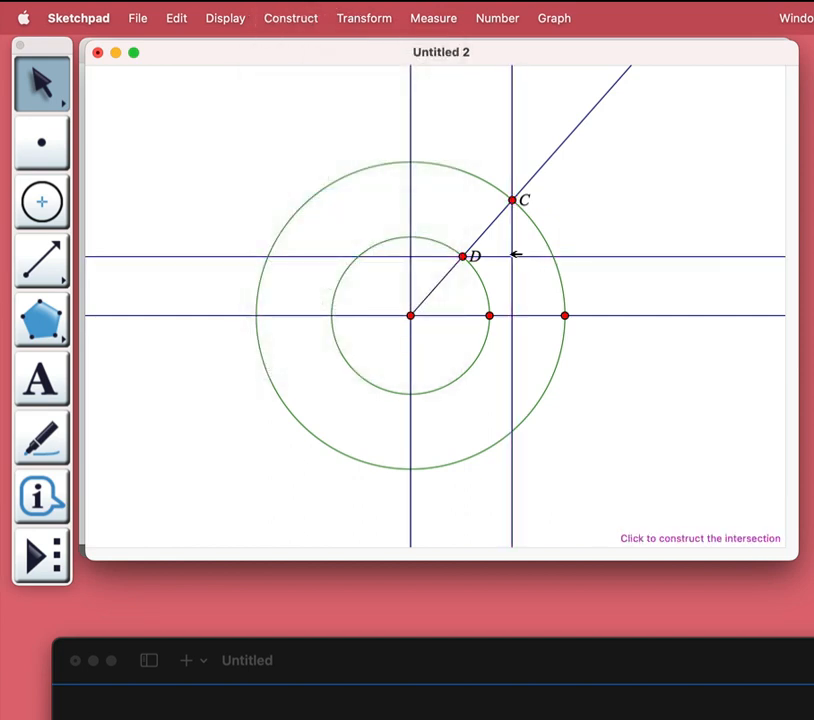
- Construct the intersection of the line through D and the perpendicular through C, and show its label
left_click(512, 256)
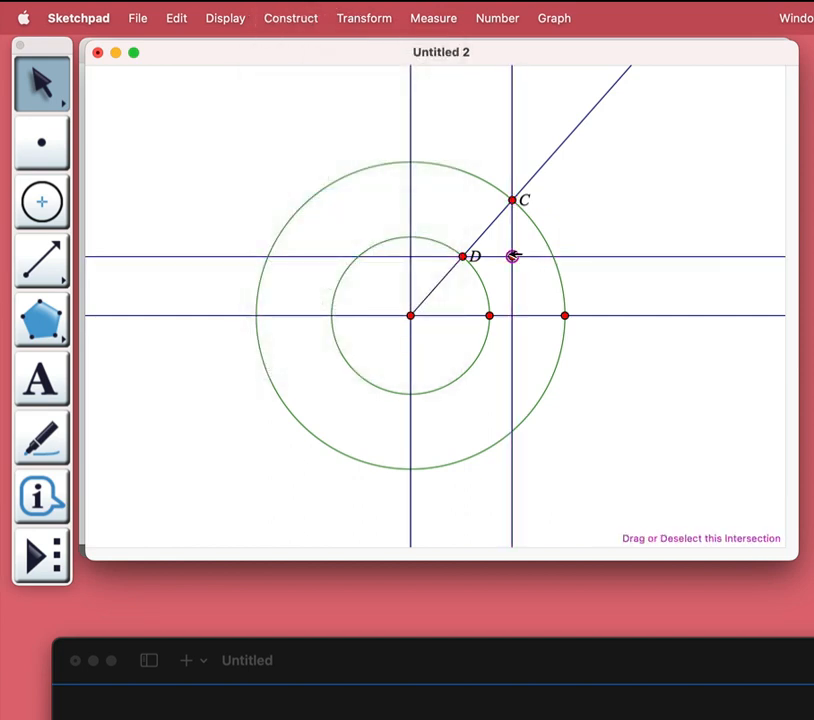
left_click(44, 381)
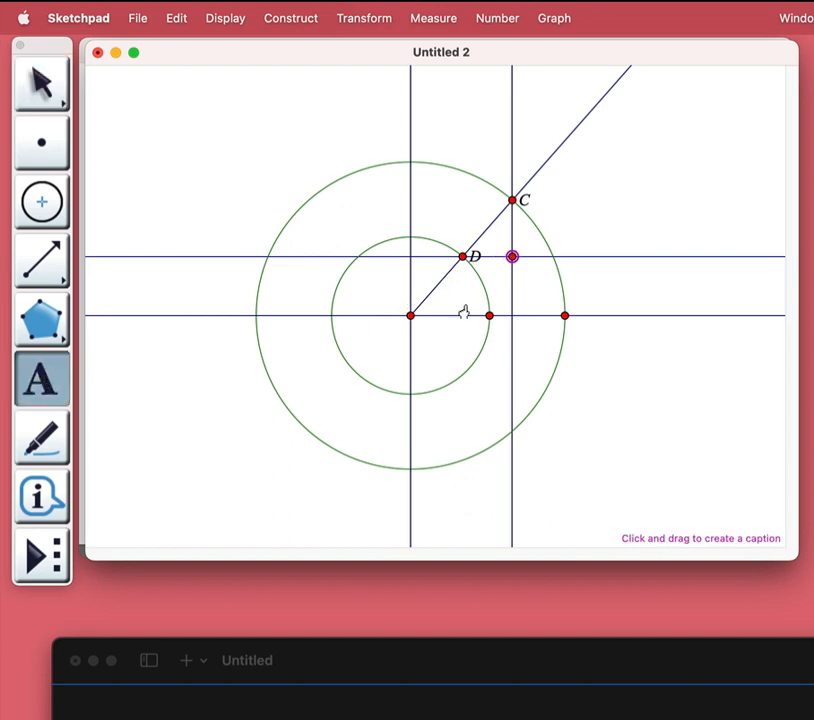
left_click(514, 260)
left_click(40, 82)
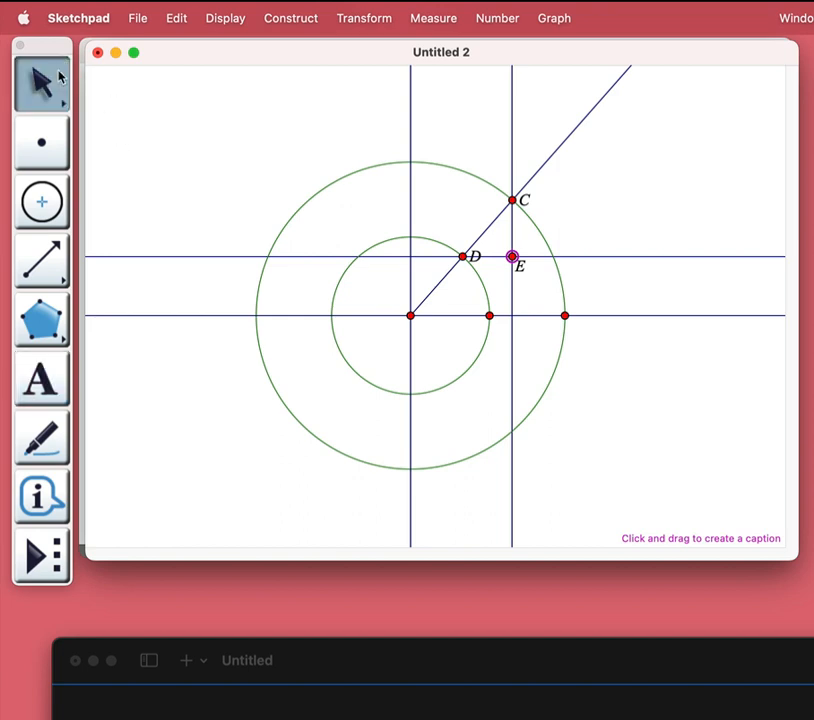
left_click(478, 157)
- Turn on tracing for intersection E and move C around the outer circle to trace E's path
left_click(514, 257)
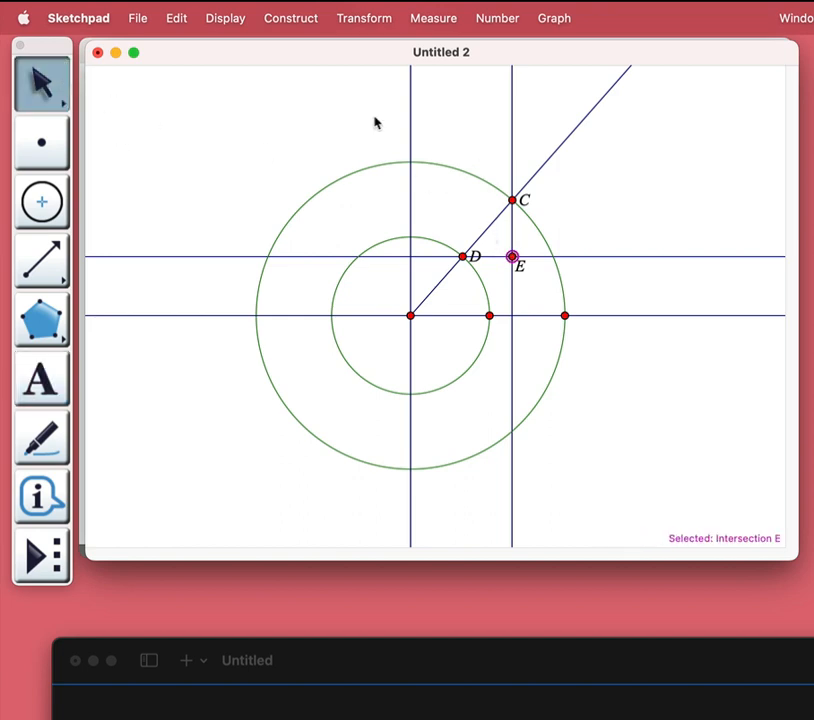
left_click(229, 15)
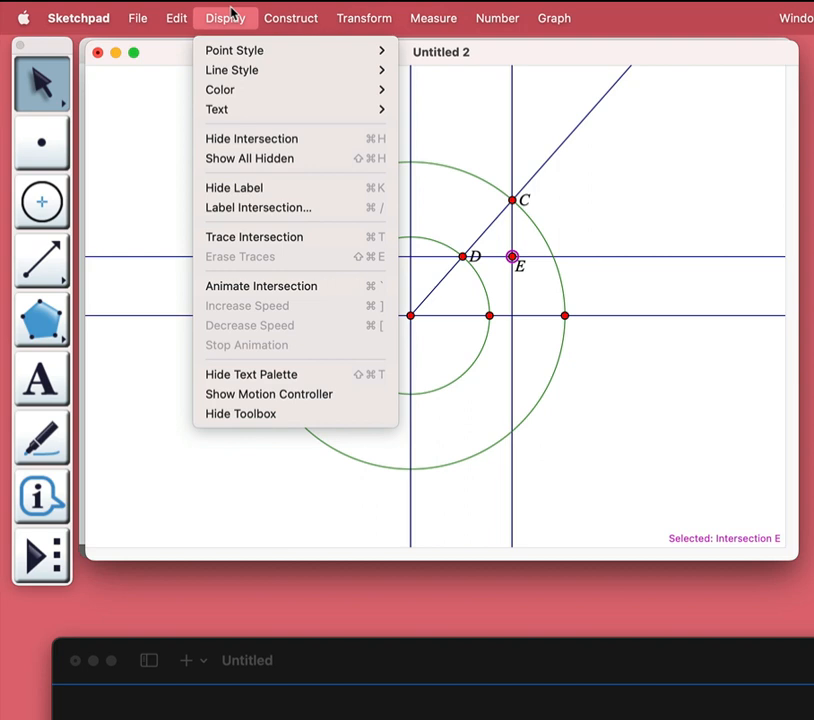
left_click(287, 236)
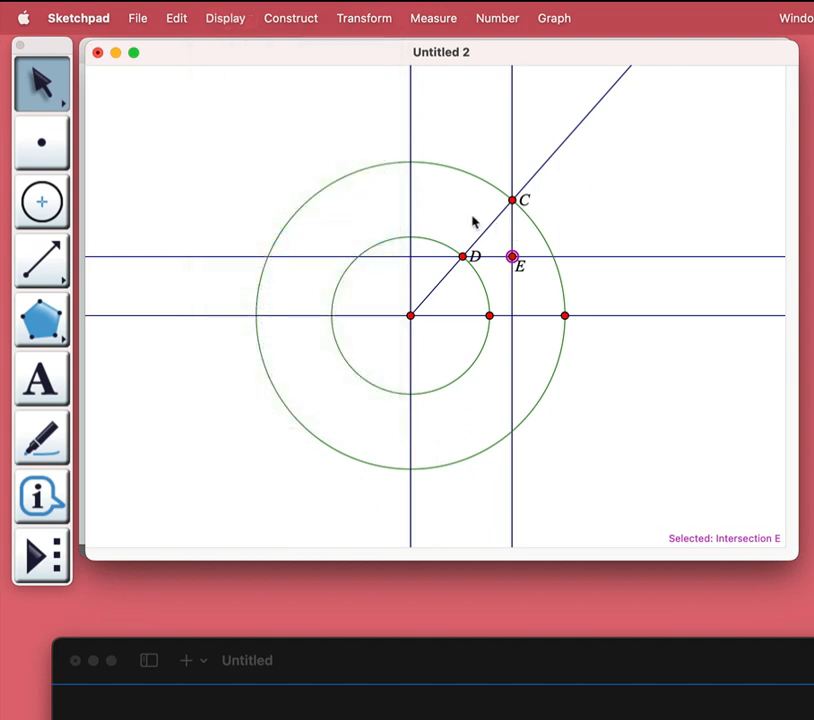
left_click(476, 222)
mouse_move(512, 203)
left_mouse_down()
mouse_move(501, 190)
mouse_move(415, 189)
mouse_move(378, 214)
mouse_move(349, 265)
mouse_move(345, 325)
mouse_move(405, 393)
mouse_move(437, 390)
mouse_move(469, 373)
mouse_move(484, 329)
mouse_move(445, 283)
mouse_move(422, 276)
mouse_move(376, 284)
mouse_move(369, 336)
mouse_move(423, 369)
mouse_move(465, 329)
mouse_move(454, 273)
left_mouse_up()
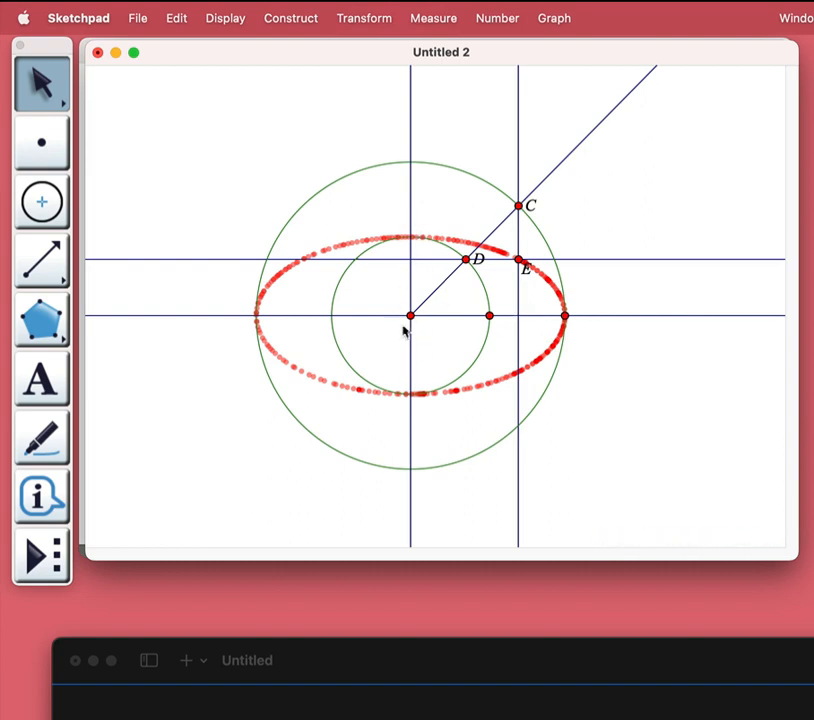
- Shrink the inner circle and enlarge the outer circle using their radius points, and erase the old traces
left_click_drag(496, 314, 471, 313)
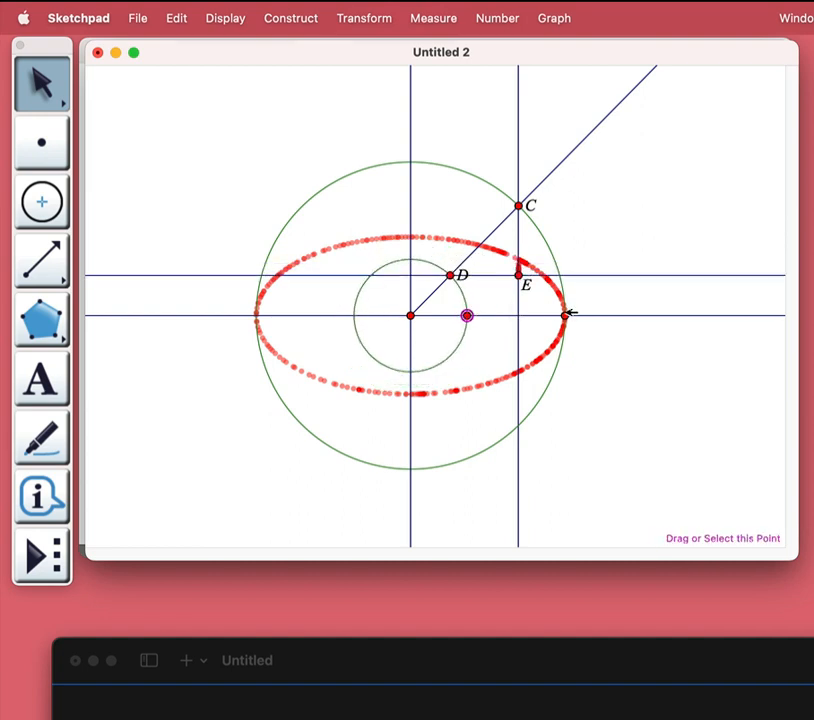
left_click_drag(566, 314, 603, 316)
left_click(232, 18)
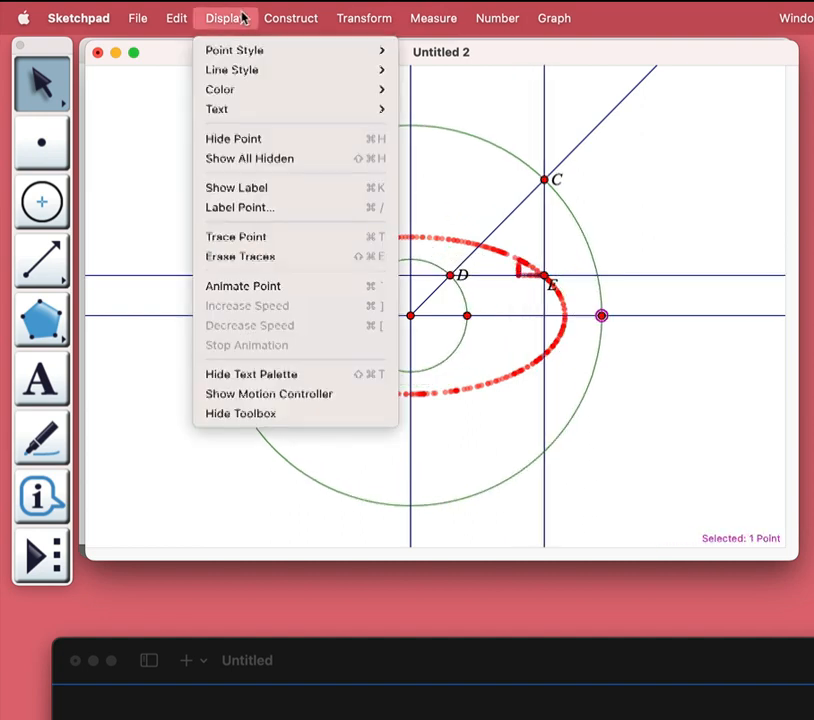
left_click(268, 256)
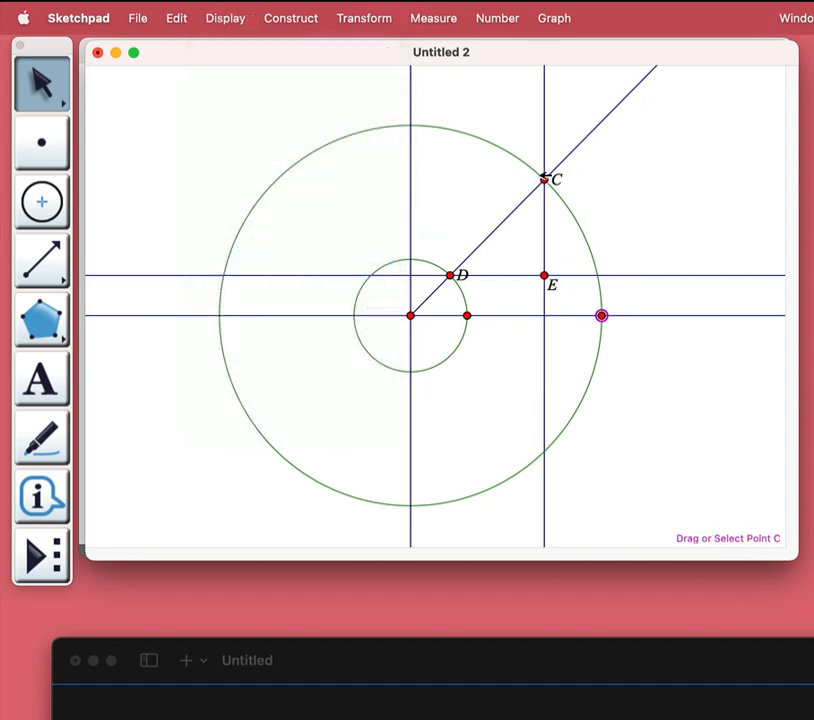
- Move C around the enlarged outer circle to trace E's path for the new radii
mouse_move(543, 179)
left_mouse_down()
mouse_move(451, 167)
mouse_move(336, 276)
mouse_move(413, 341)
mouse_move(472, 276)
mouse_move(349, 245)
mouse_move(369, 327)
mouse_move(437, 294)
mouse_move(396, 260)
mouse_move(369, 309)
mouse_move(418, 320)
mouse_move(430, 293)
mouse_move(392, 284)
mouse_move(396, 313)
mouse_move(422, 314)
mouse_move(420, 285)
mouse_move(387, 285)
mouse_move(407, 327)
mouse_move(424, 309)
mouse_move(427, 275)
left_mouse_up()
left_click(374, 221)
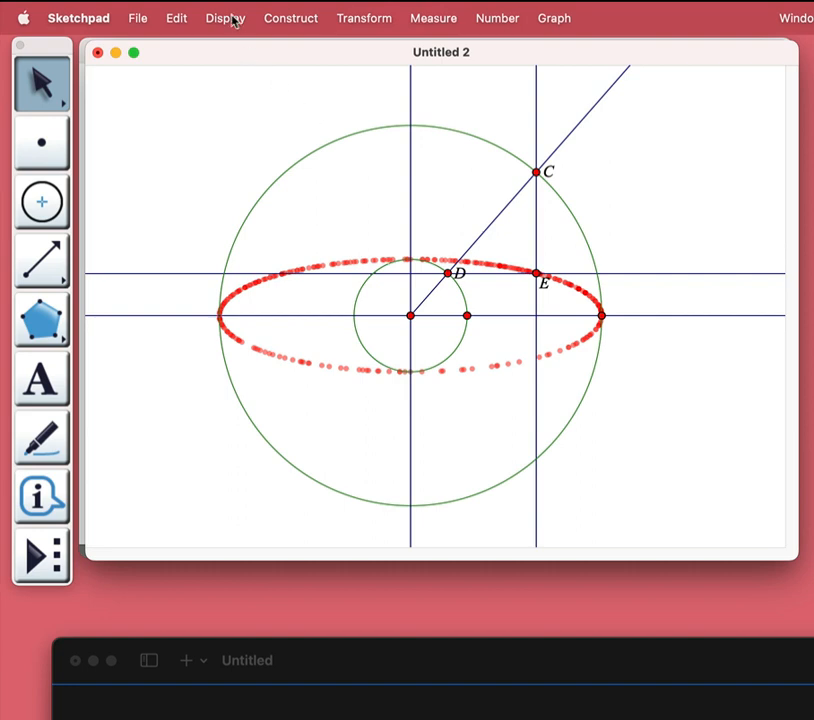
- Turn off tracing for intersection E and erase the remaining traces
left_click(539, 274)
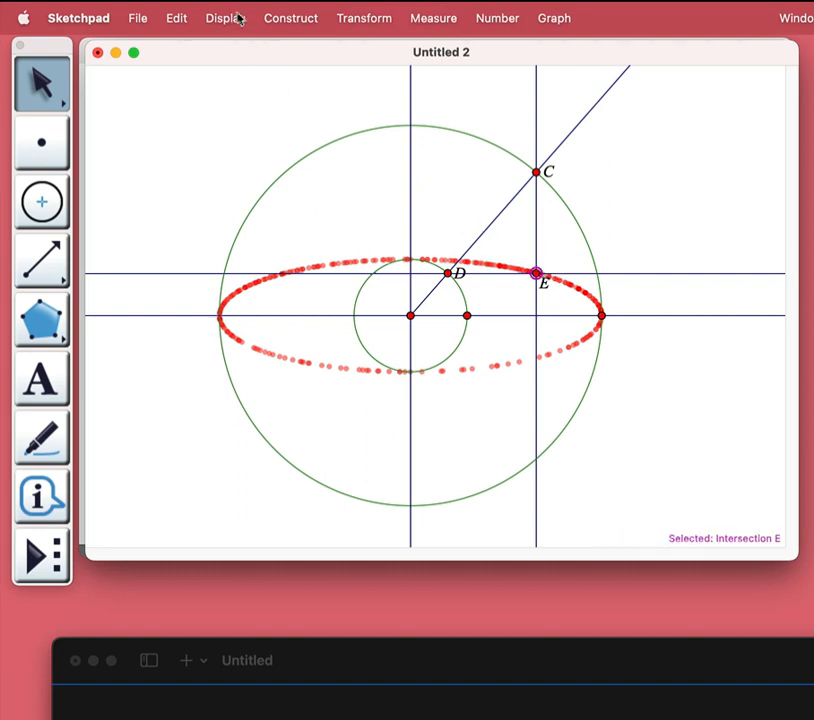
left_click(238, 18)
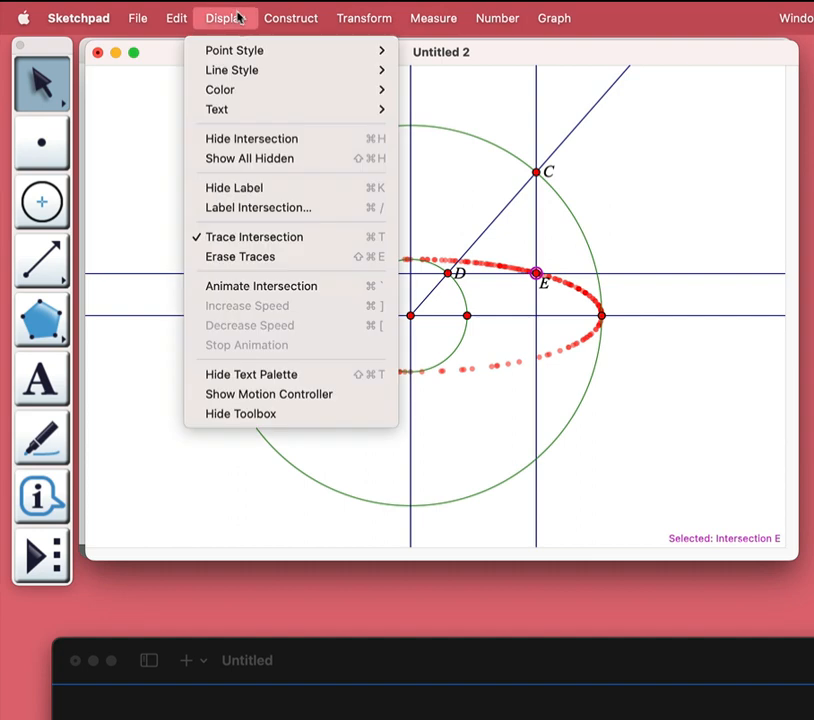
left_click(255, 236)
left_click(322, 205)
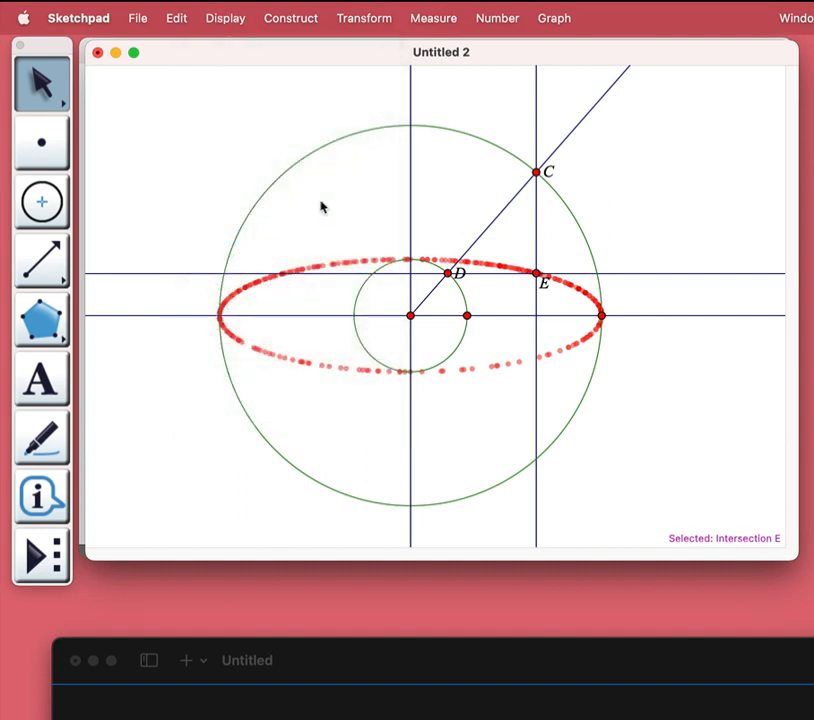
left_click(222, 18)
left_click(238, 257)
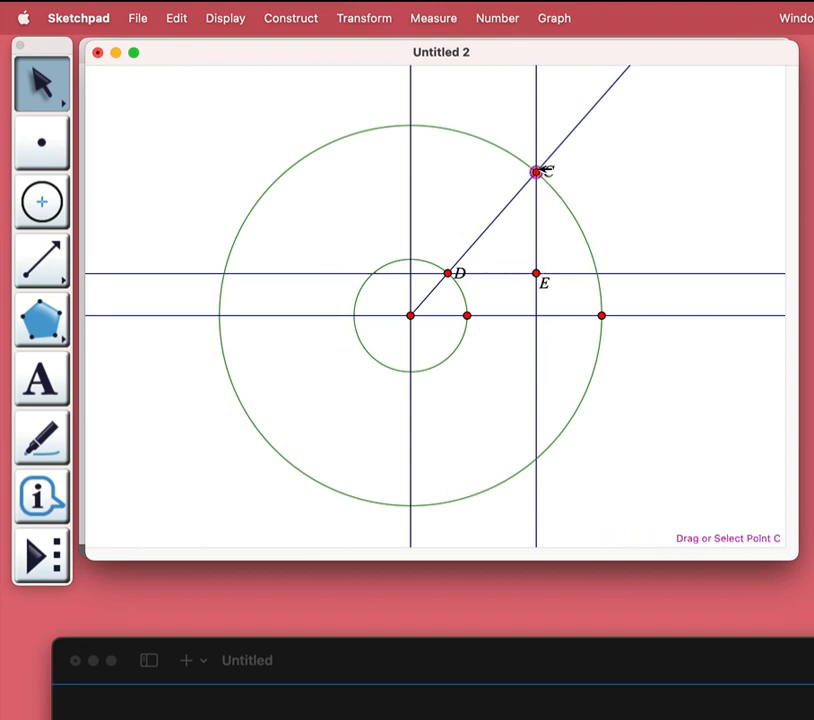
- Construct the locus of E as C moves along the outer circle
mouse_move(540, 172)
left_mouse_down()
mouse_move(492, 142)
mouse_move(540, 204)
mouse_move(525, 182)
mouse_move(534, 187)
left_mouse_up()
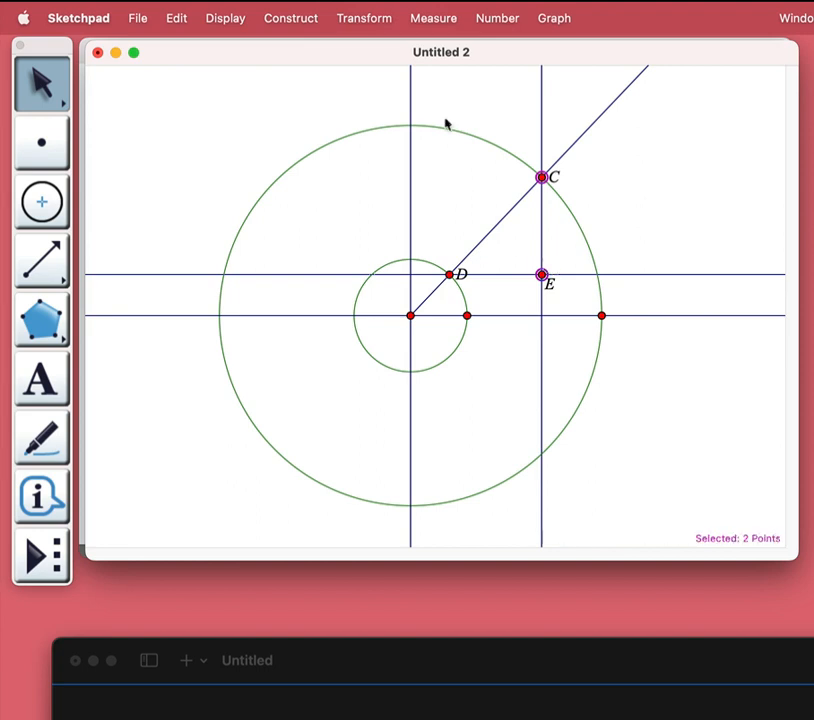
left_click(387, 20)
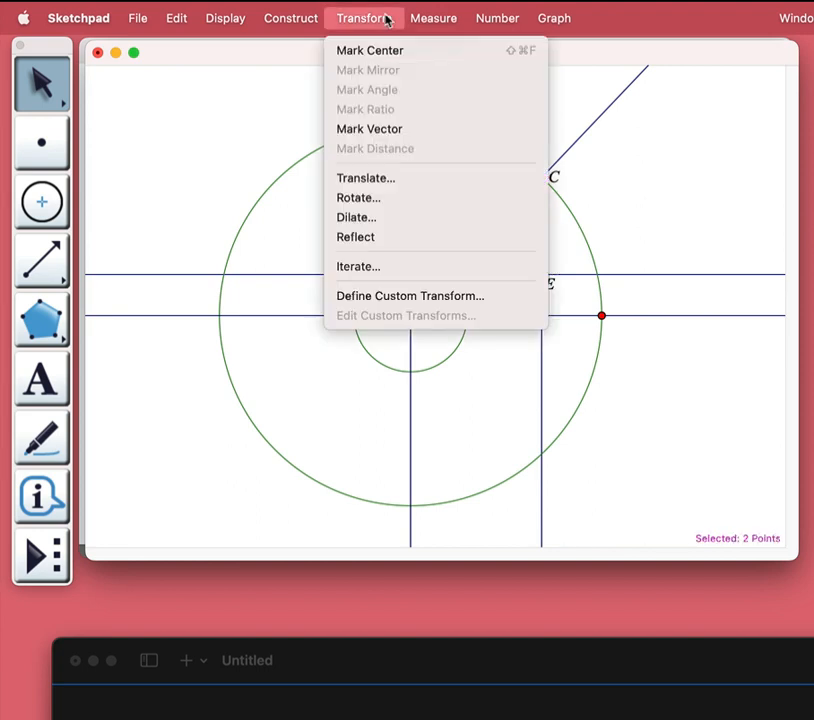
mouse_move(312, 17)
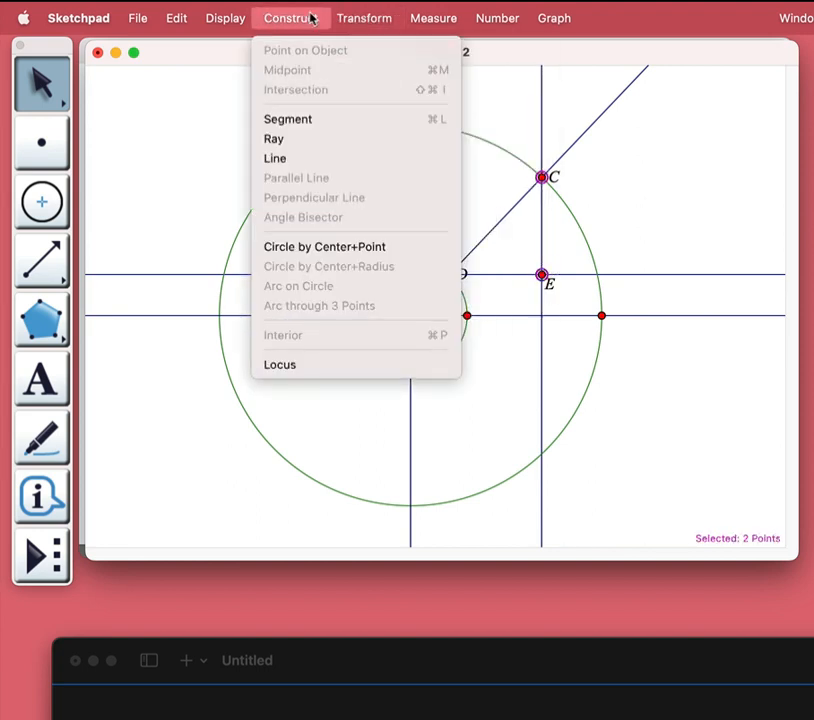
left_click(330, 367)
left_click(356, 238)
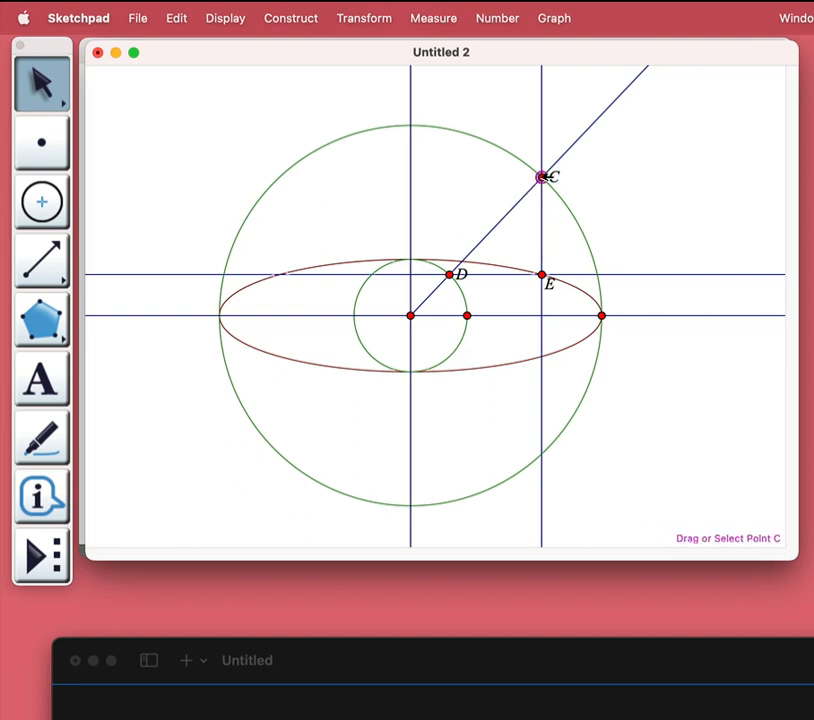
- Test the locus by moving C slightly, and adjust both circles' radius points to reshape the ellipse
mouse_move(541, 177)
left_mouse_down()
mouse_move(514, 153)
mouse_move(554, 189)
mouse_move(543, 178)
left_mouse_up()
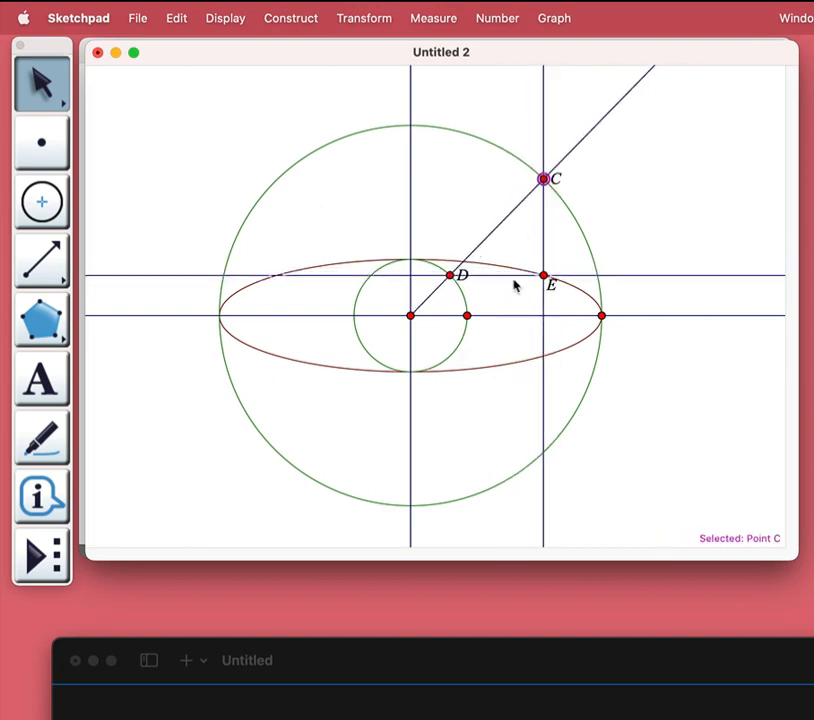
mouse_move(467, 316)
left_mouse_down()
mouse_move(496, 316)
mouse_move(458, 316)
mouse_move(489, 316)
mouse_move(463, 316)
mouse_move(480, 316)
left_mouse_up()
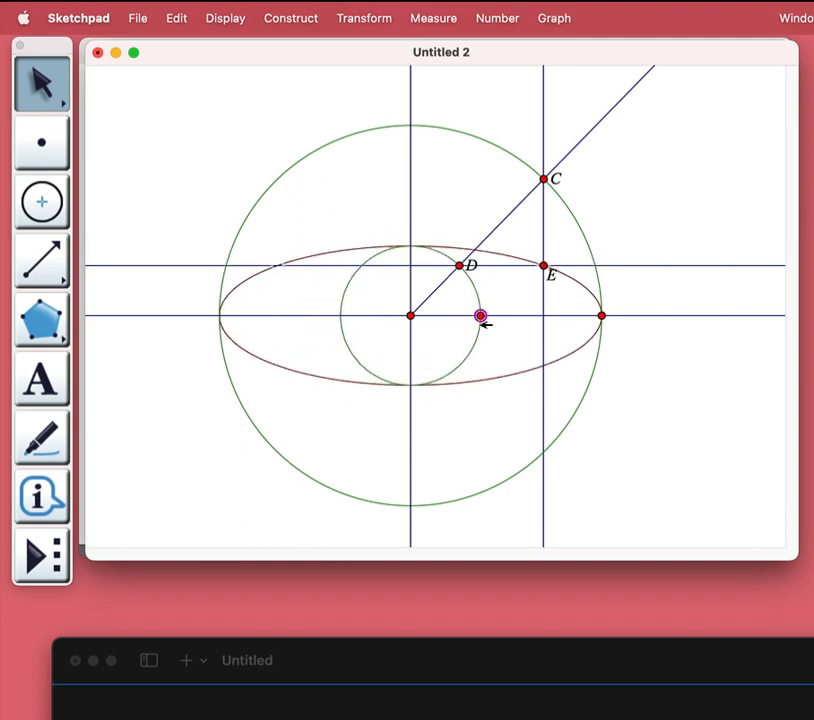
mouse_move(601, 316)
left_mouse_down()
mouse_move(636, 316)
mouse_move(567, 316)
mouse_move(598, 316)
left_mouse_up()
mouse_move(480, 316)
left_mouse_down()
mouse_move(499, 316)
mouse_move(478, 316)
mouse_move(485, 318)
left_mouse_up()
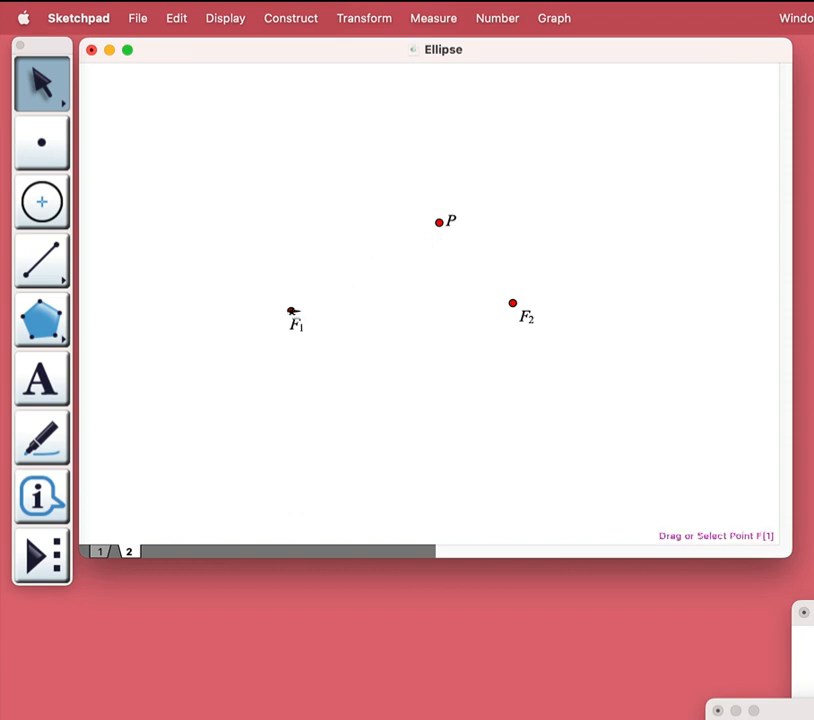
- On page 2 of the Ellipse document, draw a line through the points F1 and F2
left_click_drag(59, 268, 237, 275)
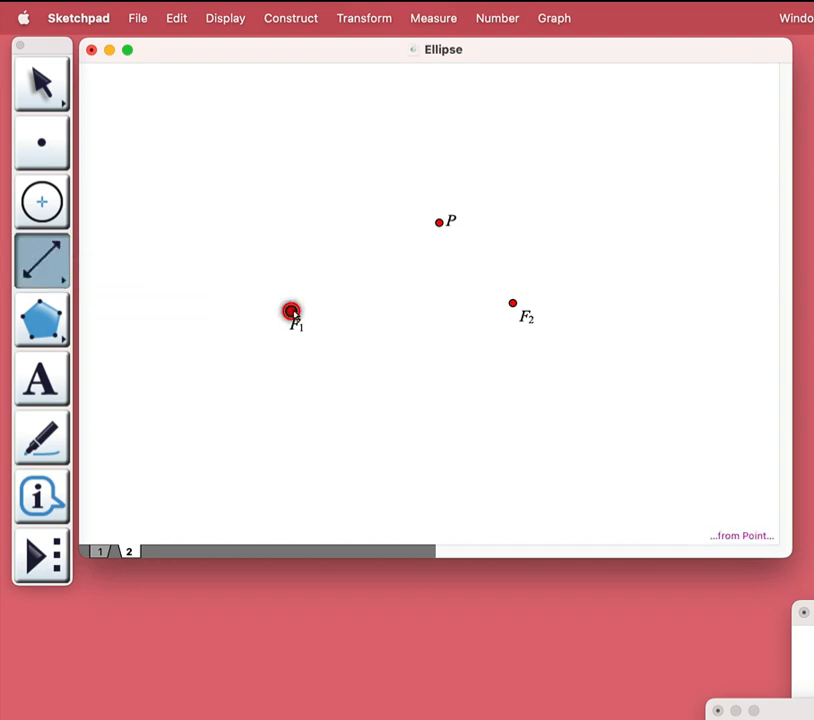
left_click_drag(291, 312, 513, 303)
left_click(42, 80)
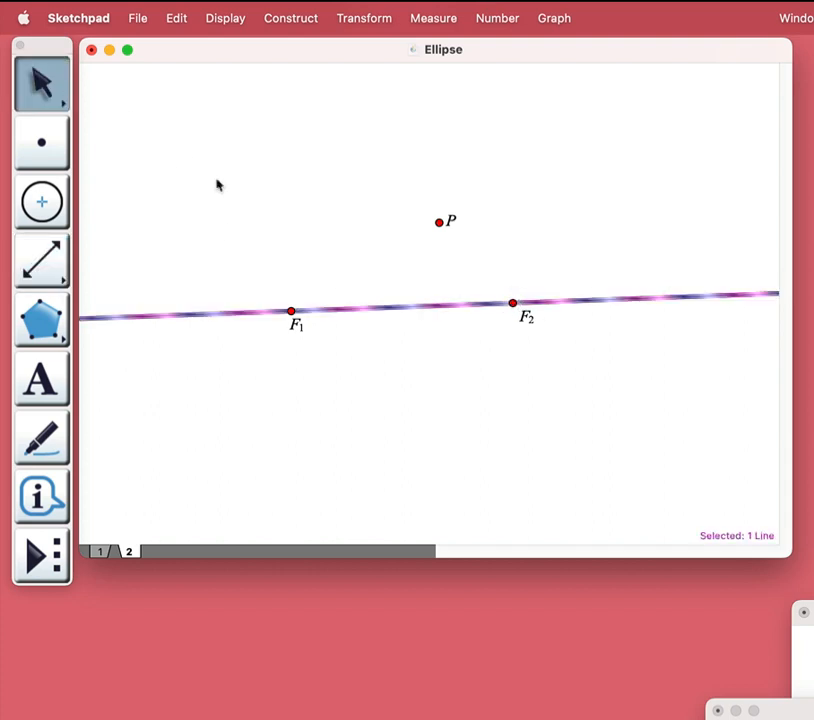
left_click(242, 207)
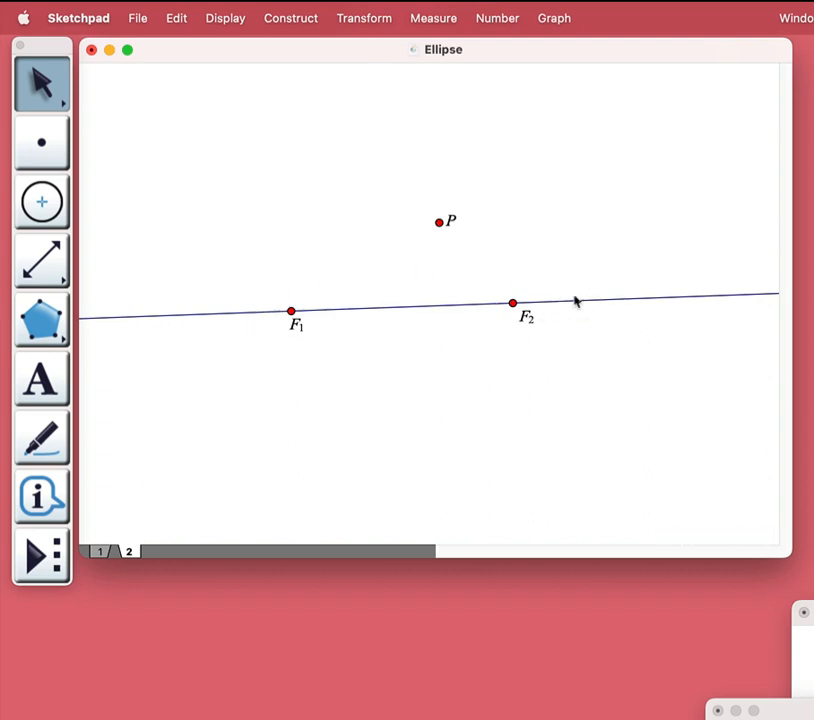
- Construct the segment between F1 and F2, and construct its midpoint
left_click(292, 310)
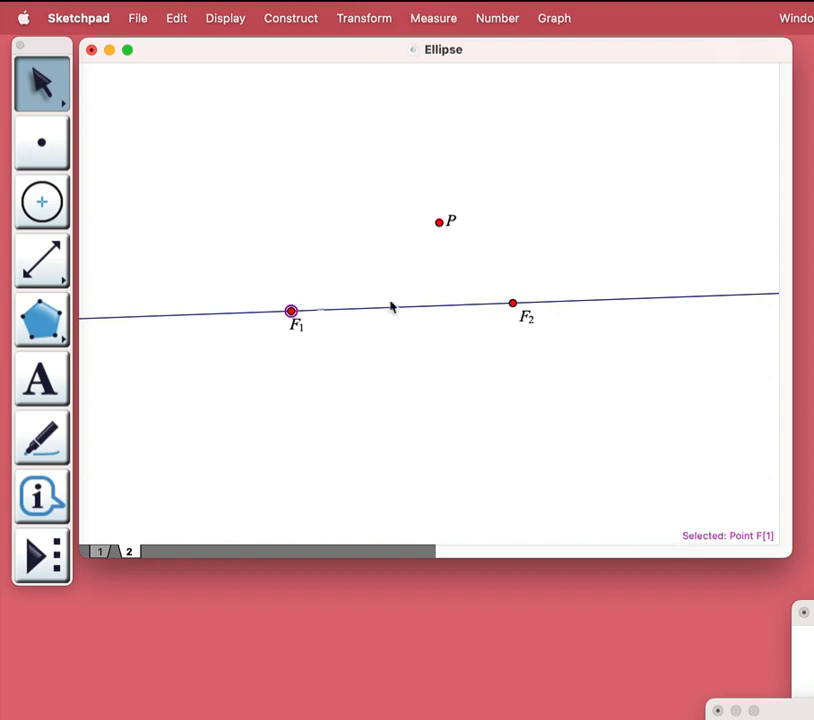
left_click(515, 301, "shift")
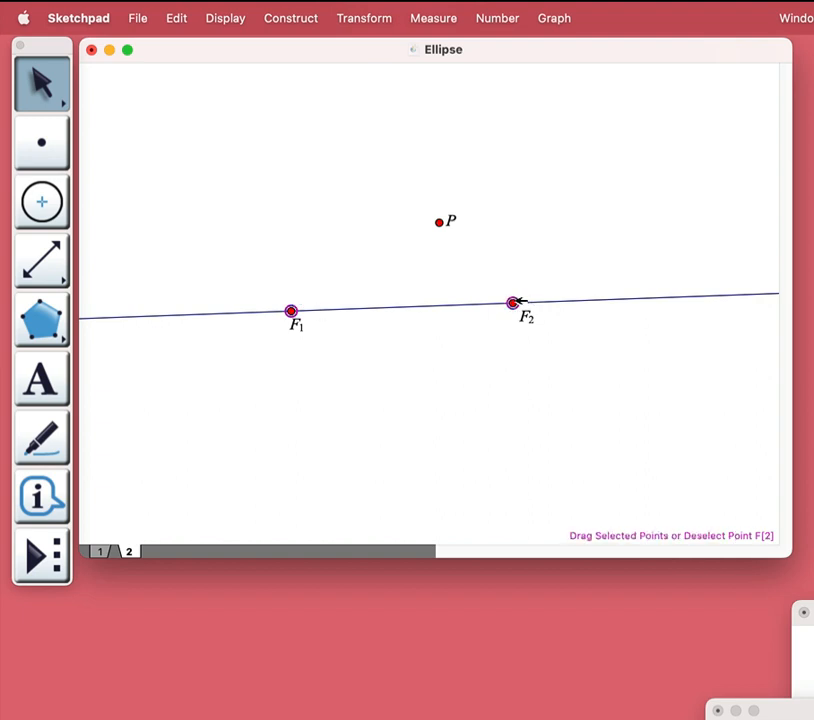
left_click(309, 12)
left_click(325, 117)
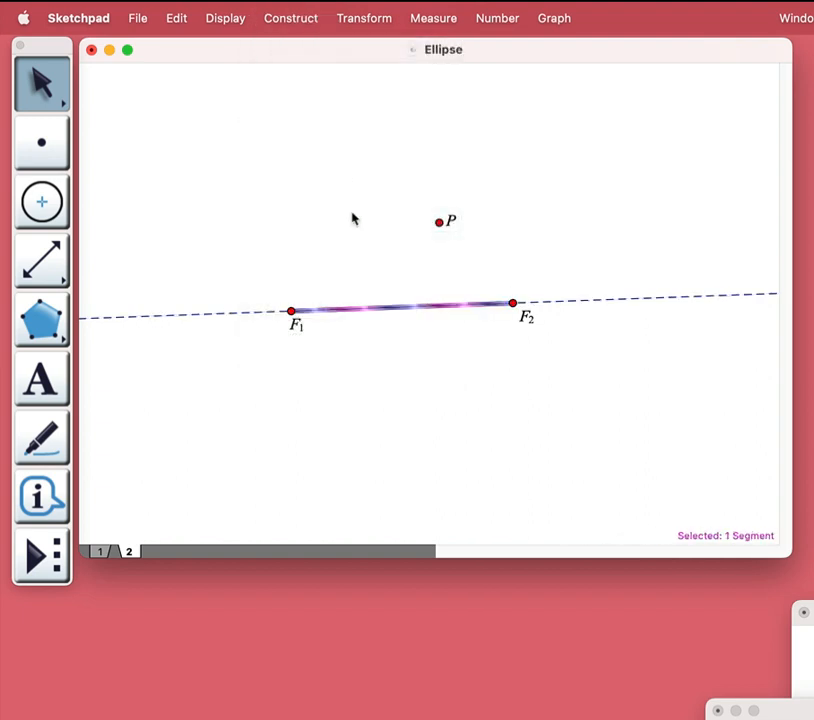
left_click(305, 15)
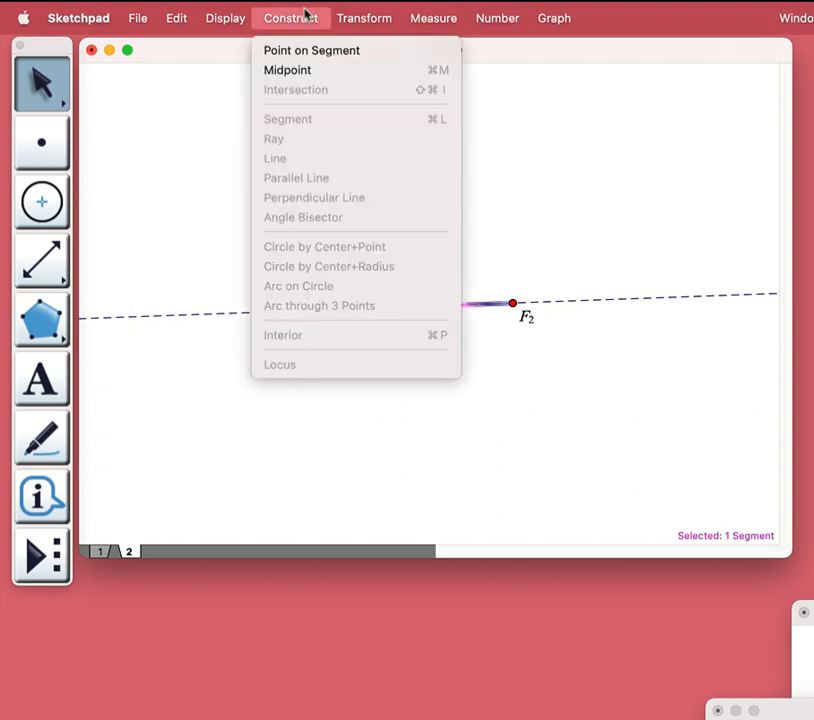
left_click(317, 70)
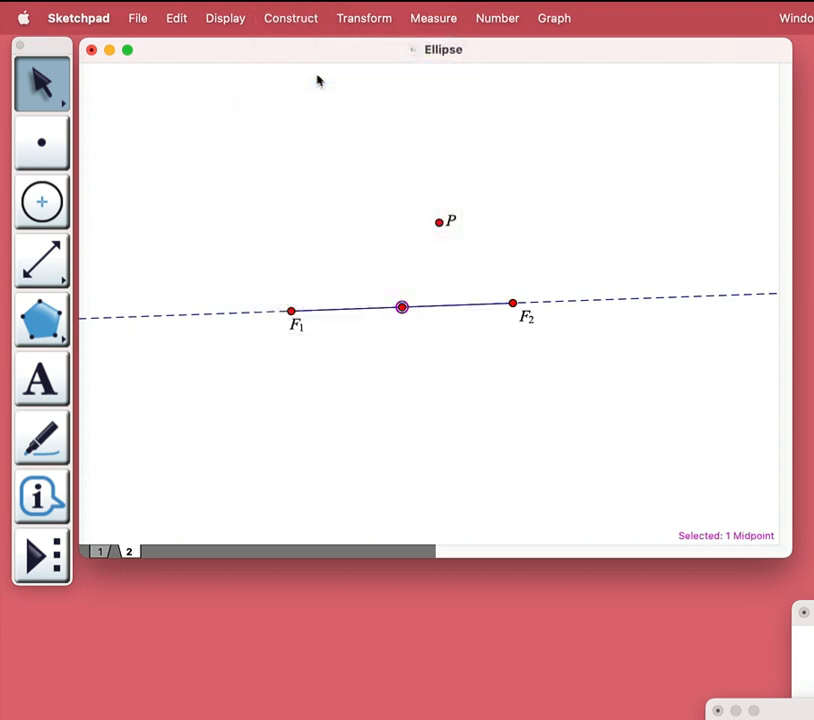
- Label the midpoint of segment F1F2 as C
left_click(50, 378)
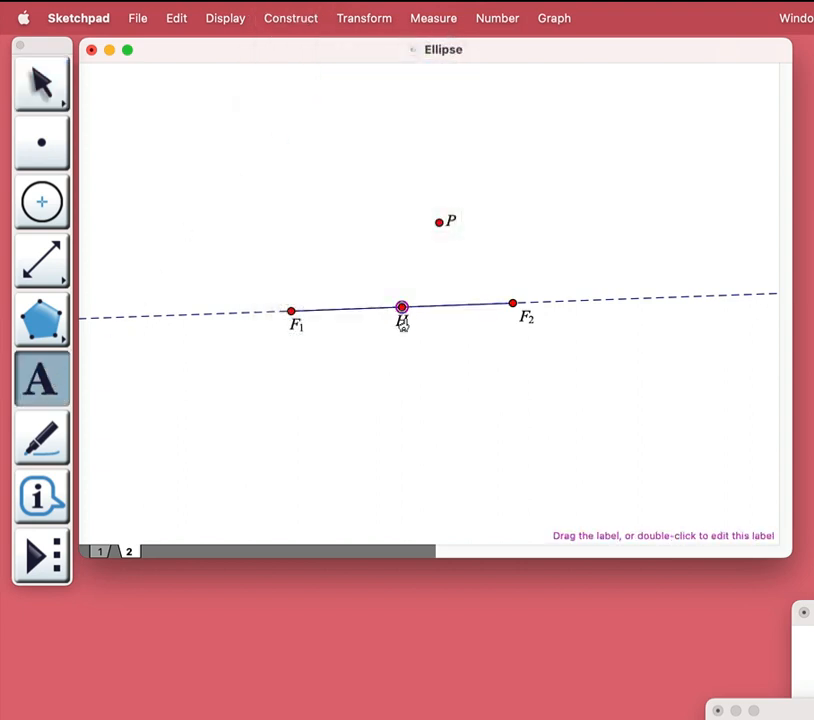
double_click(402, 321)
type("C")
key("Return")
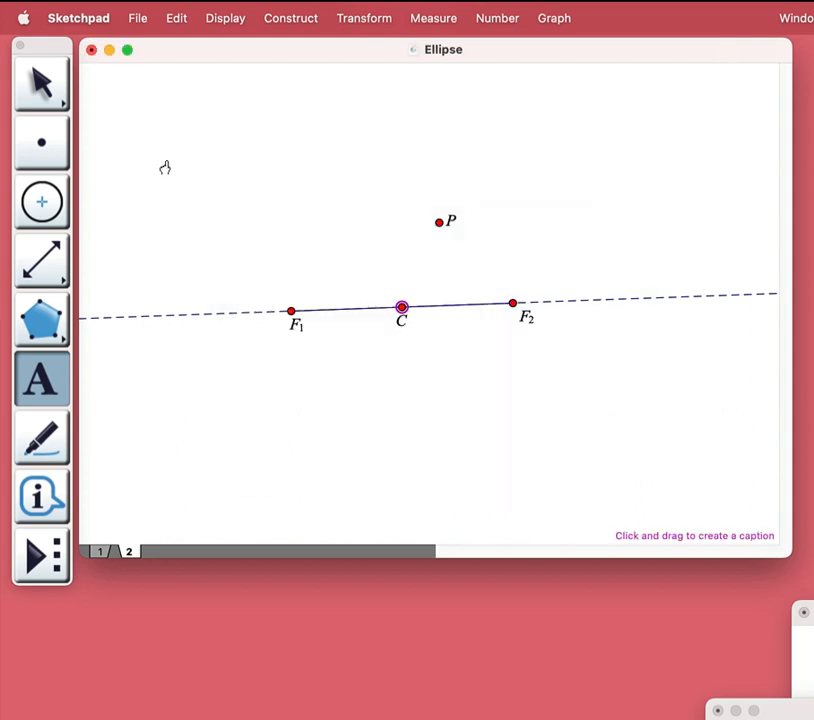
left_click(42, 62)
left_click(235, 202)
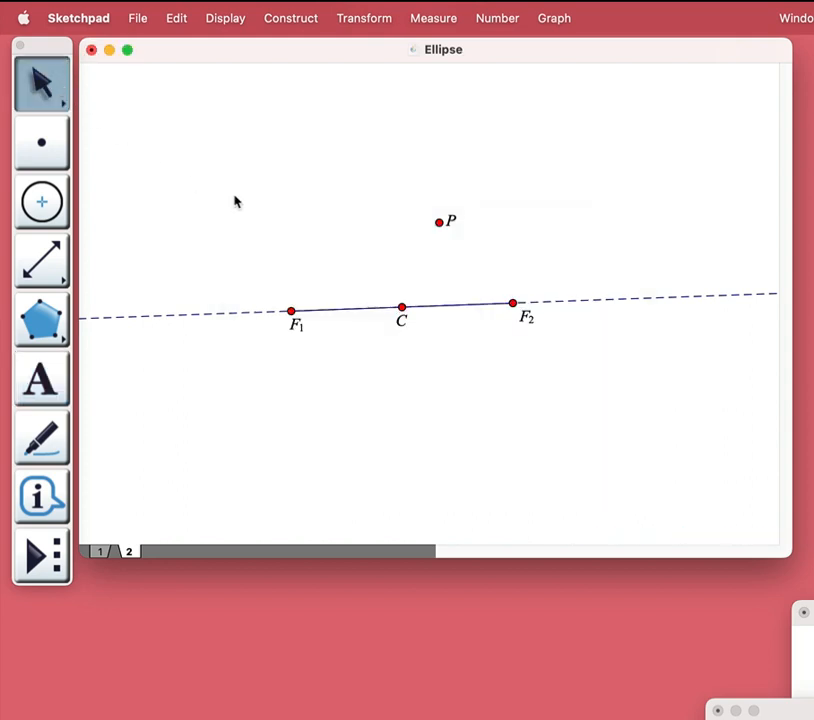
- Construct a line through C perpendicular to the line through F1 and F2
left_click(403, 305)
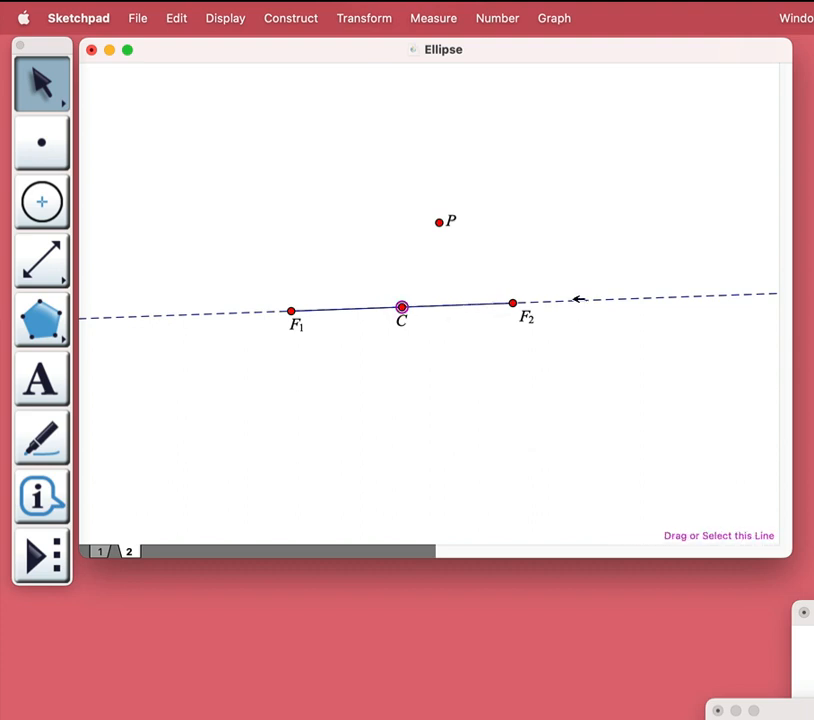
left_click(578, 299)
left_click(287, 12)
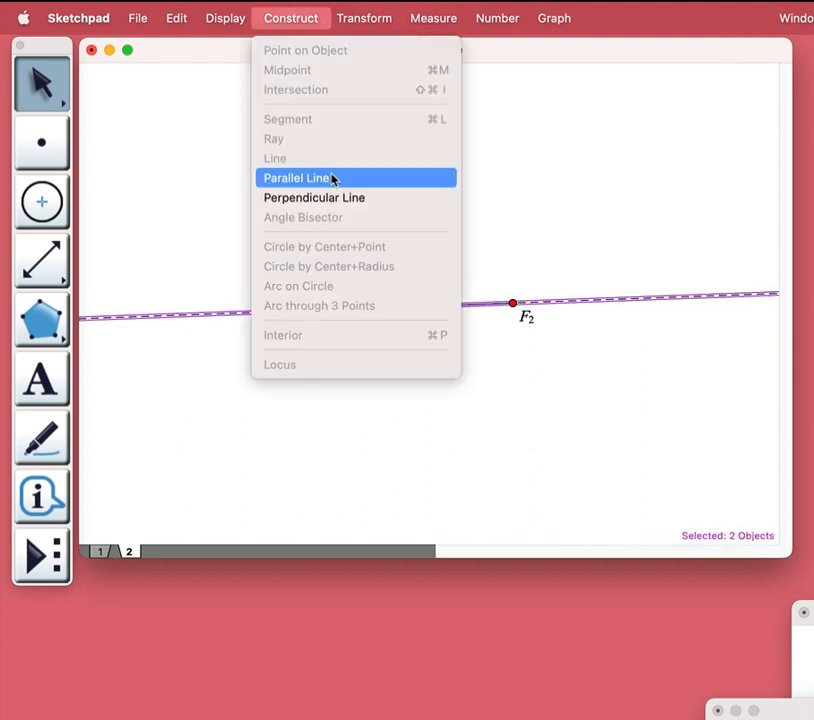
left_click(334, 197)
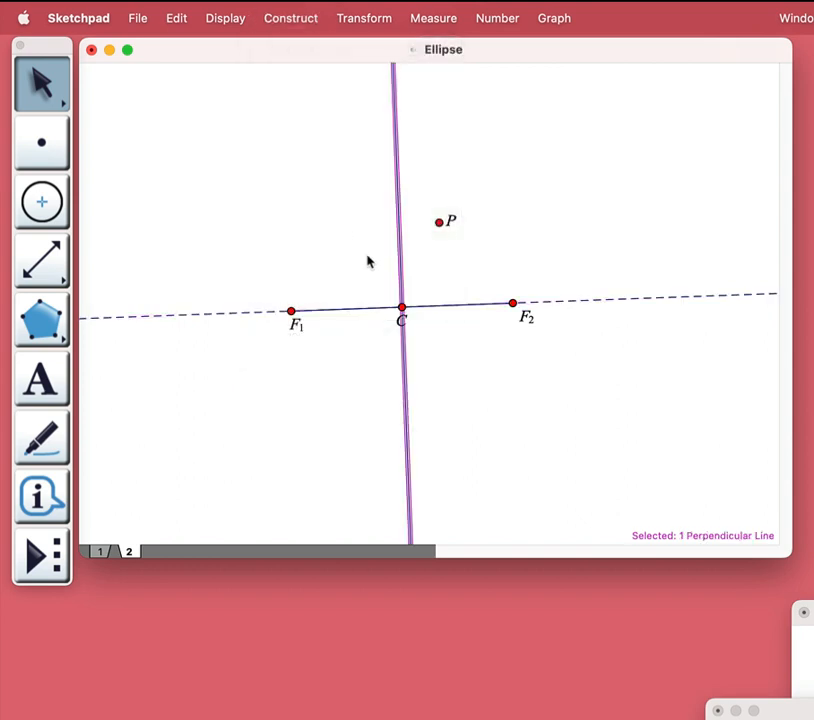
left_click(369, 260)
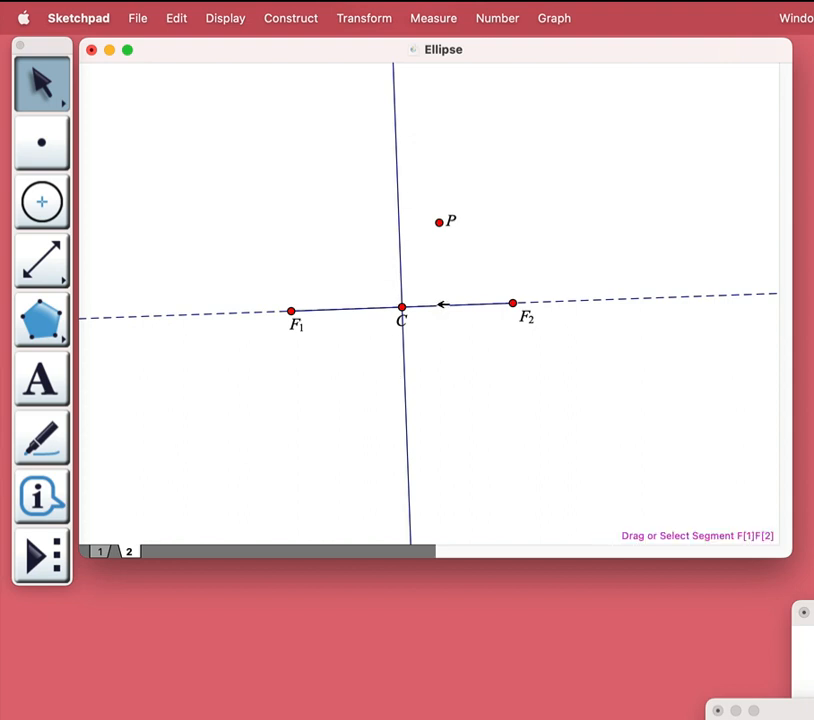
- Hide segment F1F2 and change the line through the foci to a solid style
left_click(440, 304)
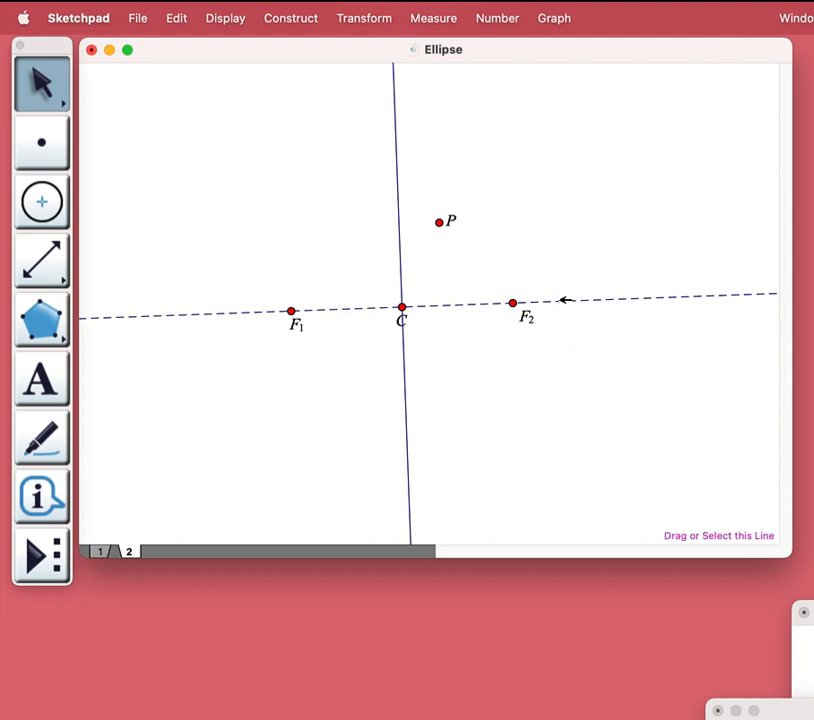
left_click(563, 298)
left_click(243, 19)
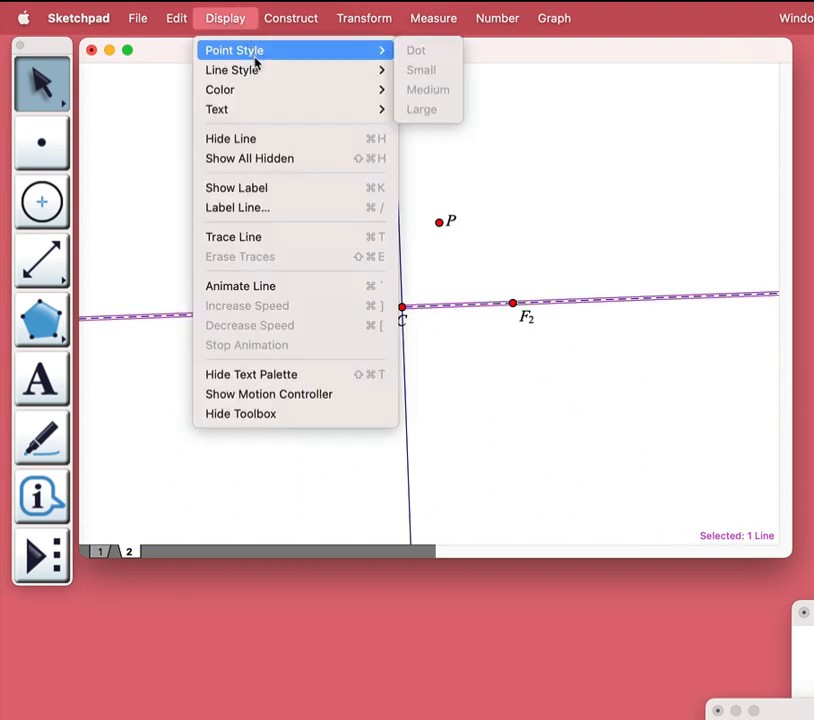
mouse_move(257, 66)
left_click(443, 160)
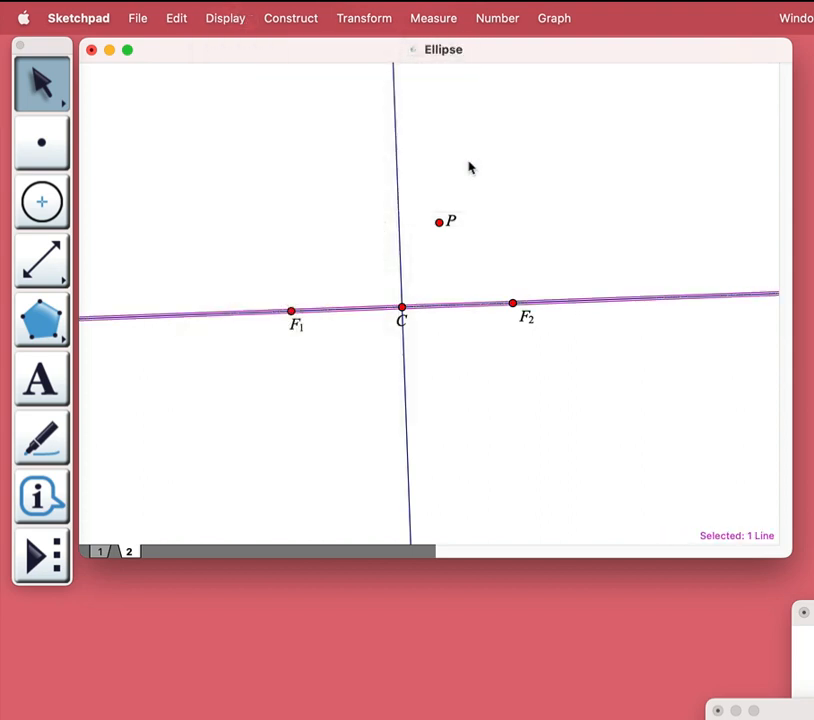
left_click(470, 166)
- Draw segments from F1 to P and from P to F2
left_click_drag(60, 256, 105, 260)
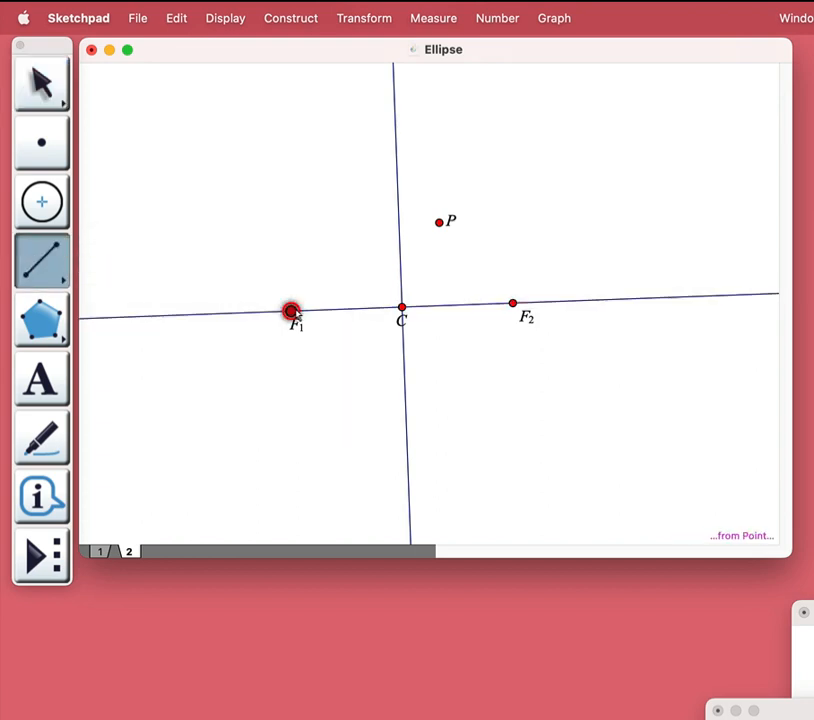
left_click_drag(293, 316, 512, 303)
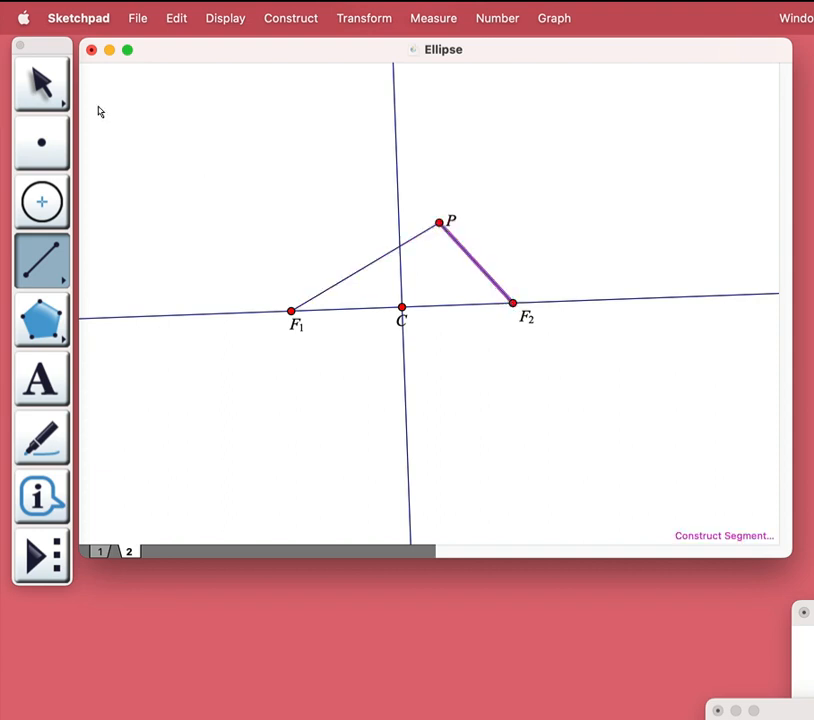
left_click(45, 82)
- Measure the lengths of segments PF2 and F1P, and move both measurements slightly inward from the page corner
left_click(385, 257)
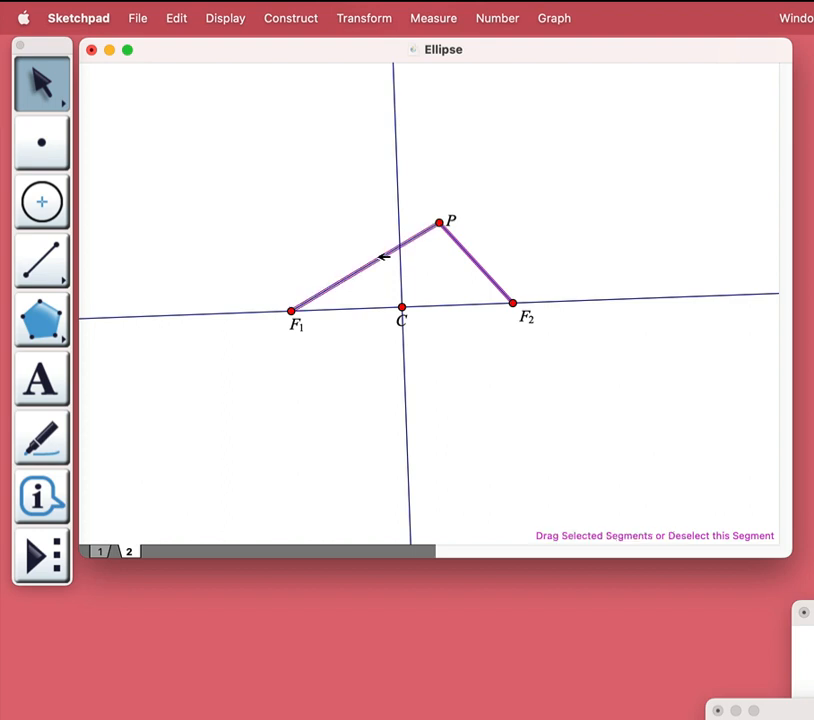
left_click(430, 15)
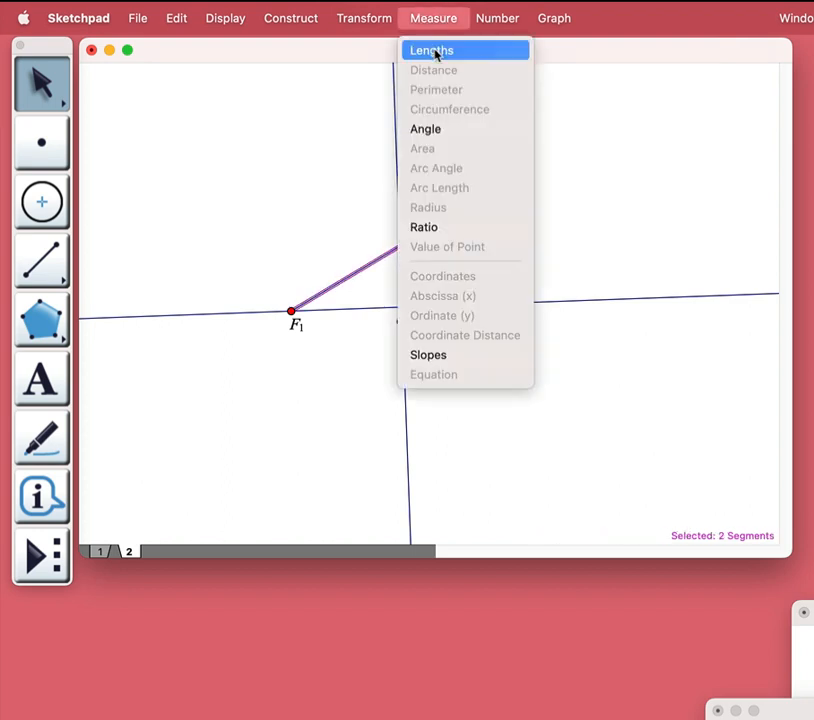
left_click(437, 51)
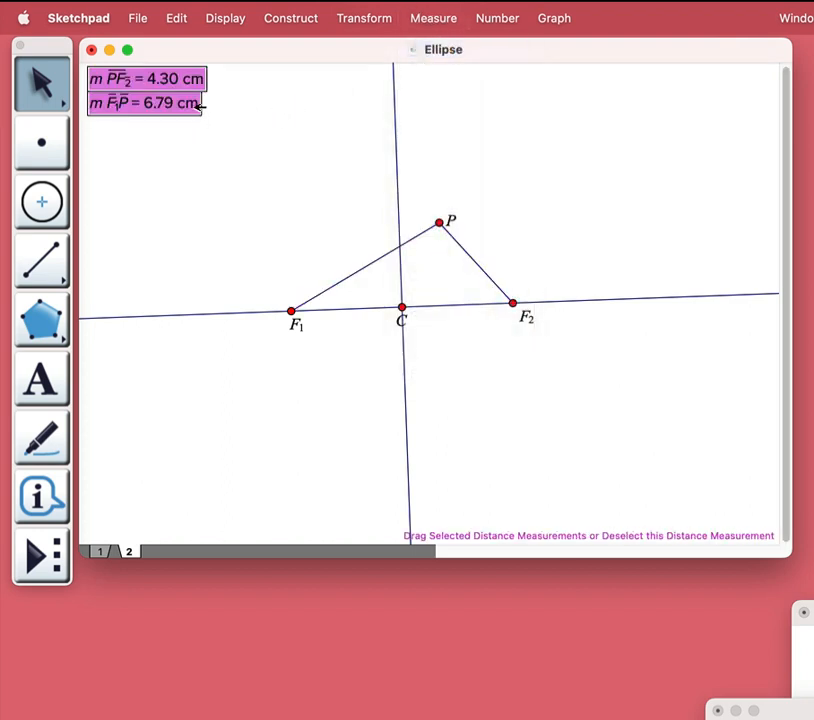
left_click_drag(200, 106, 243, 145)
left_click(244, 201)
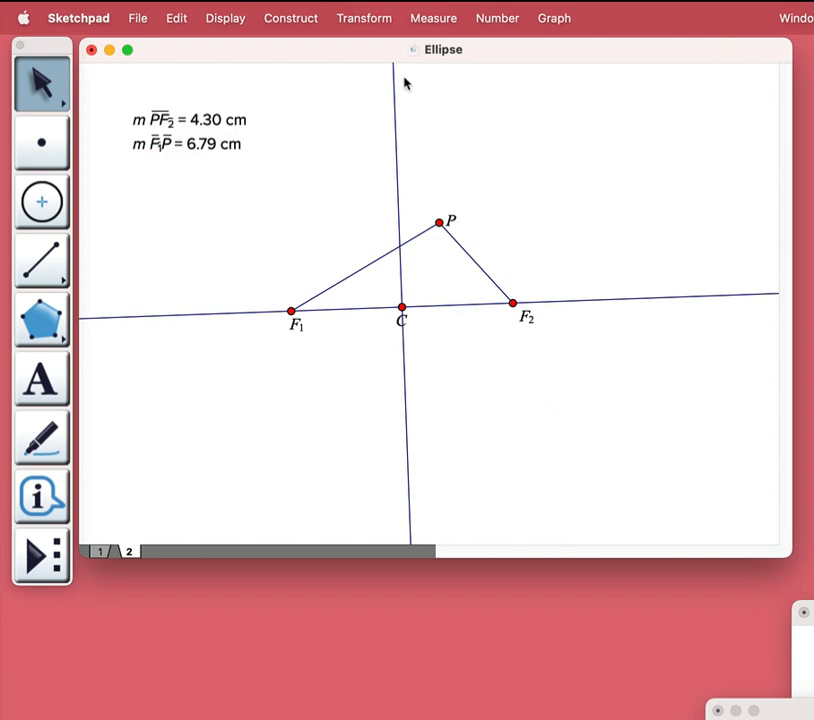
- Calculate the sum of the lengths PF2 and F1P
left_click(483, 18)
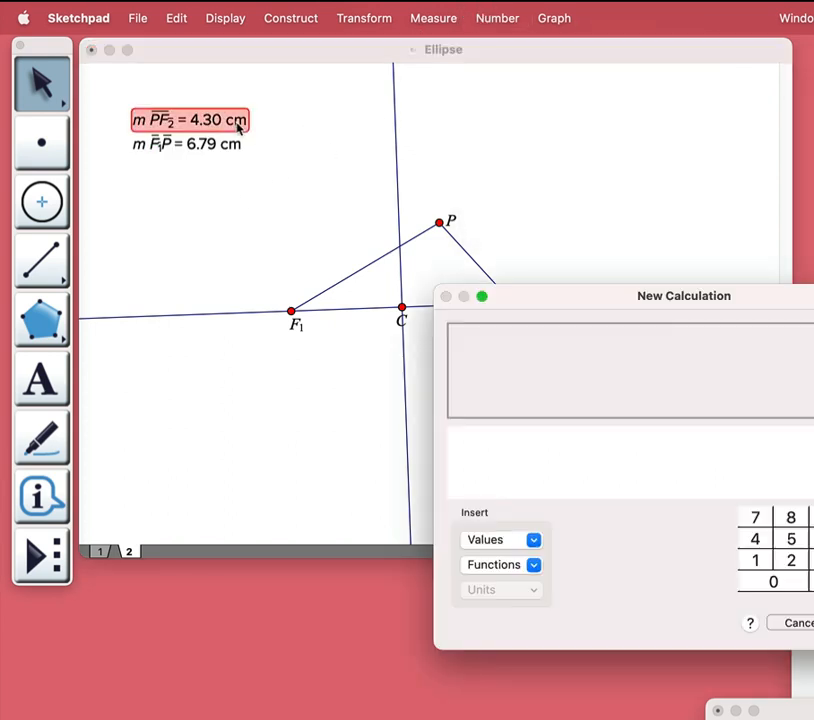
left_click_drag(537, 299, 365, 205)
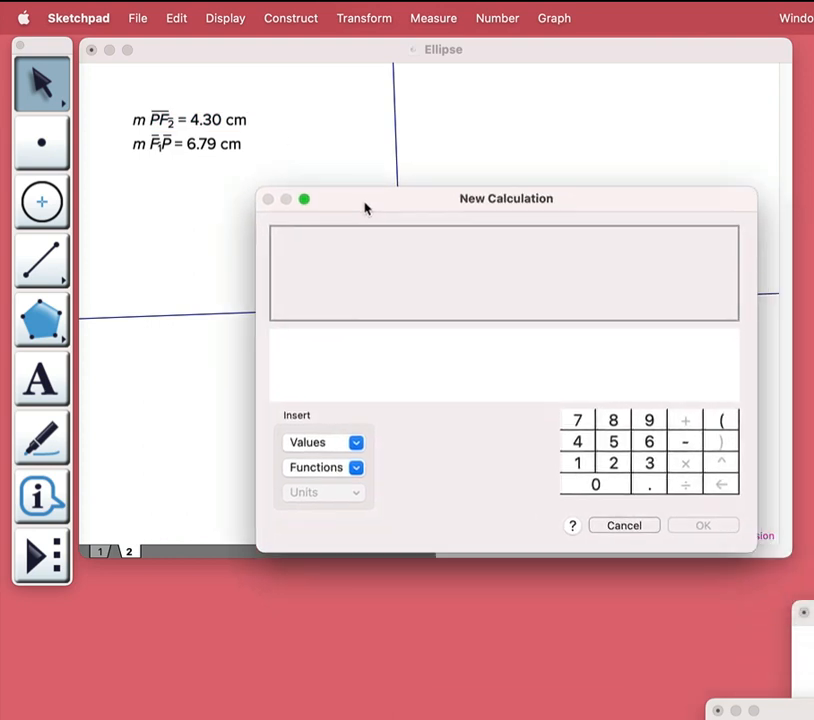
left_click(216, 123)
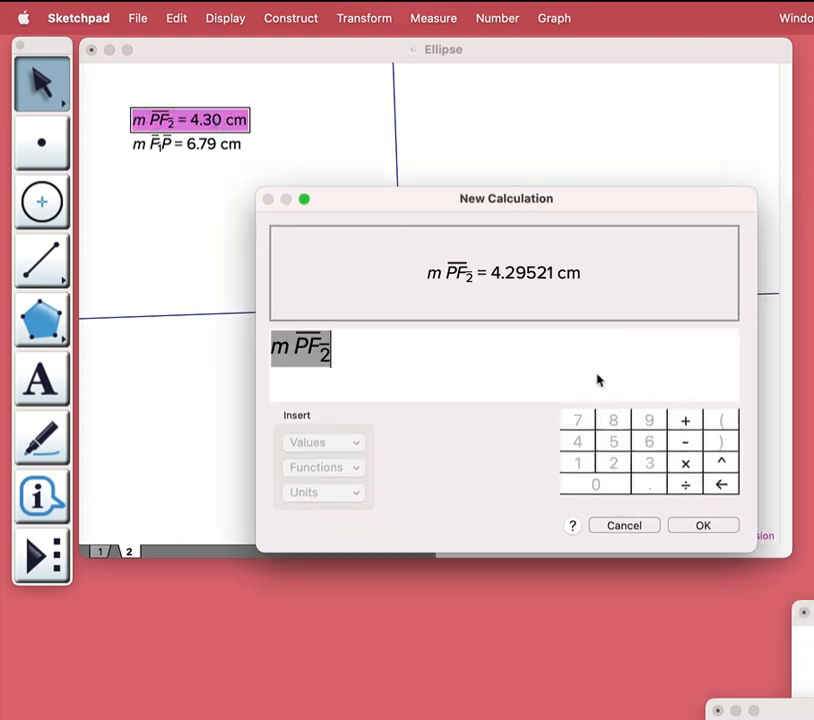
left_click(685, 420)
left_click(226, 150)
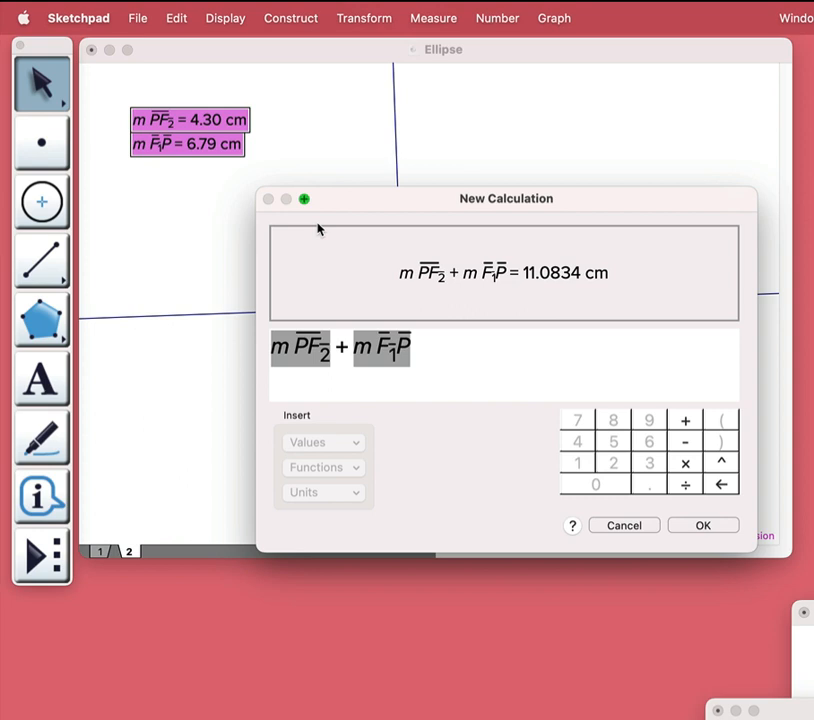
left_click(708, 525)
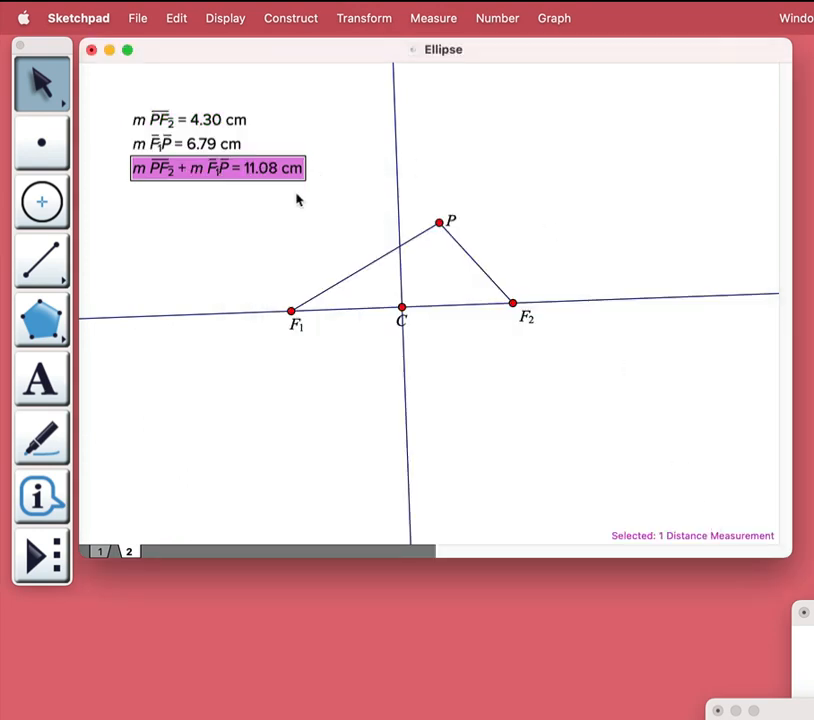
left_click(274, 189)
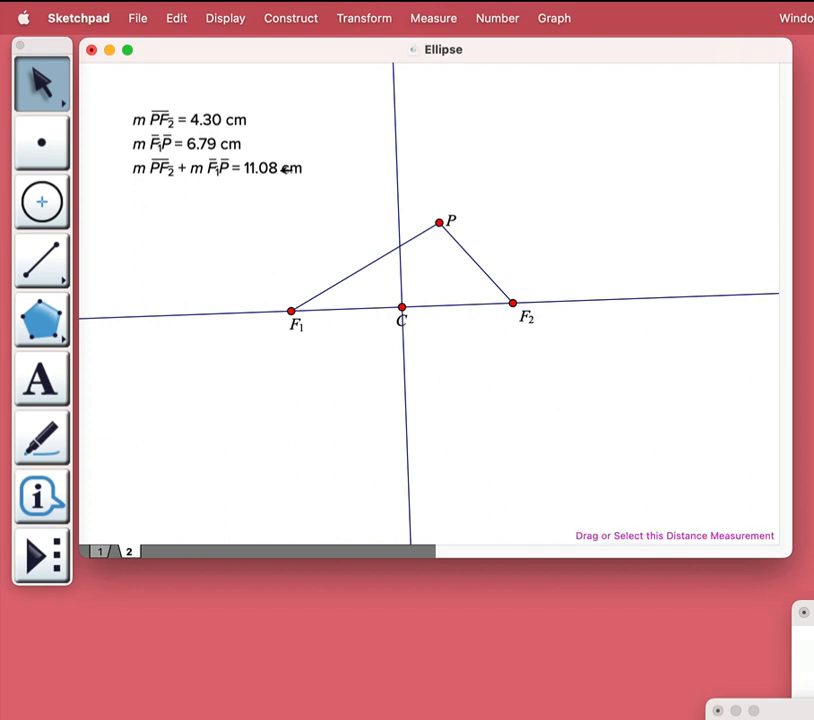
- Calculate the sum of PF2 and F1P divided by 2
left_click(287, 168)
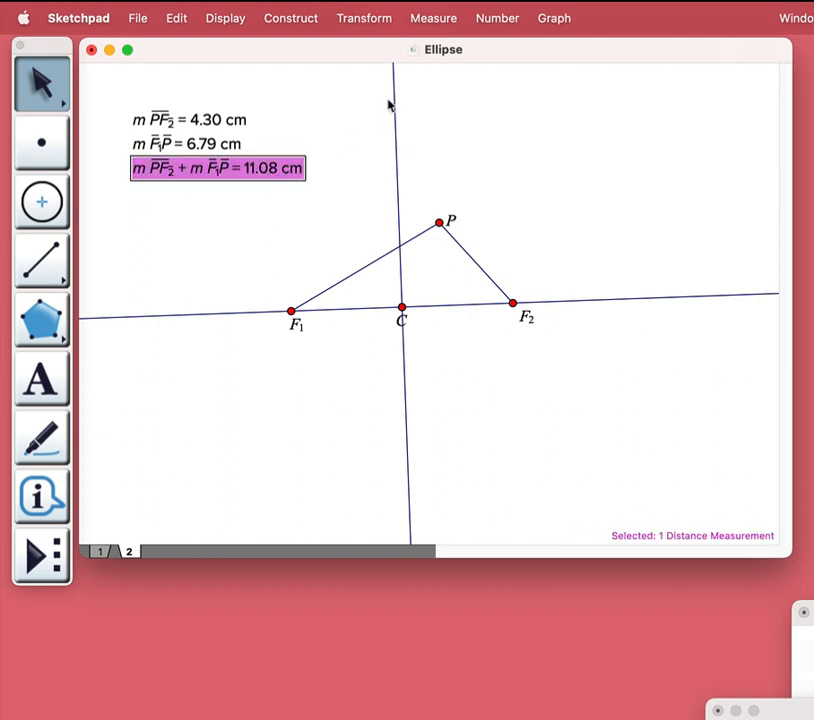
left_click(494, 16)
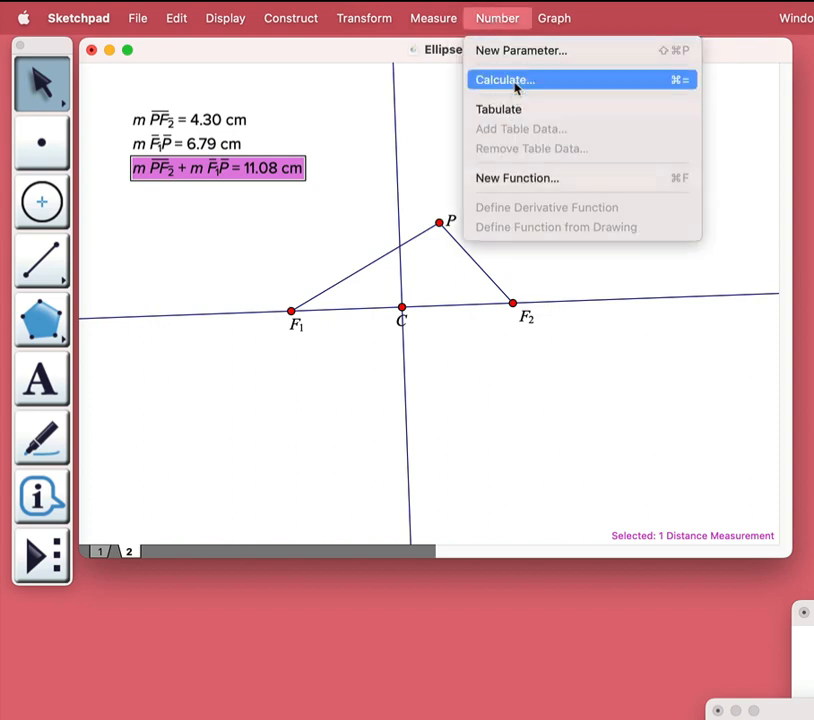
left_click(514, 80)
left_click(291, 168)
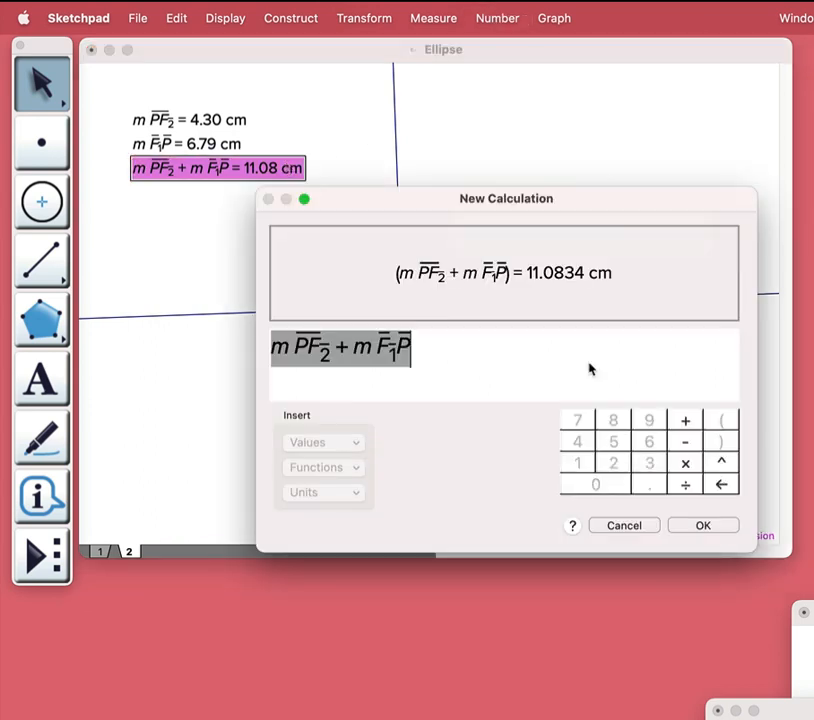
left_click(685, 486)
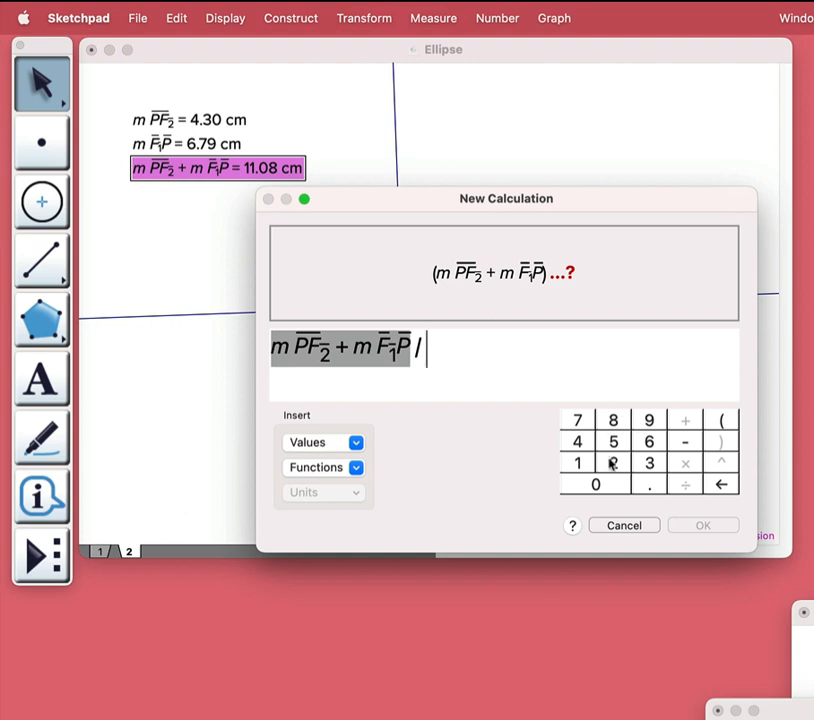
left_click(612, 462)
left_click(701, 526)
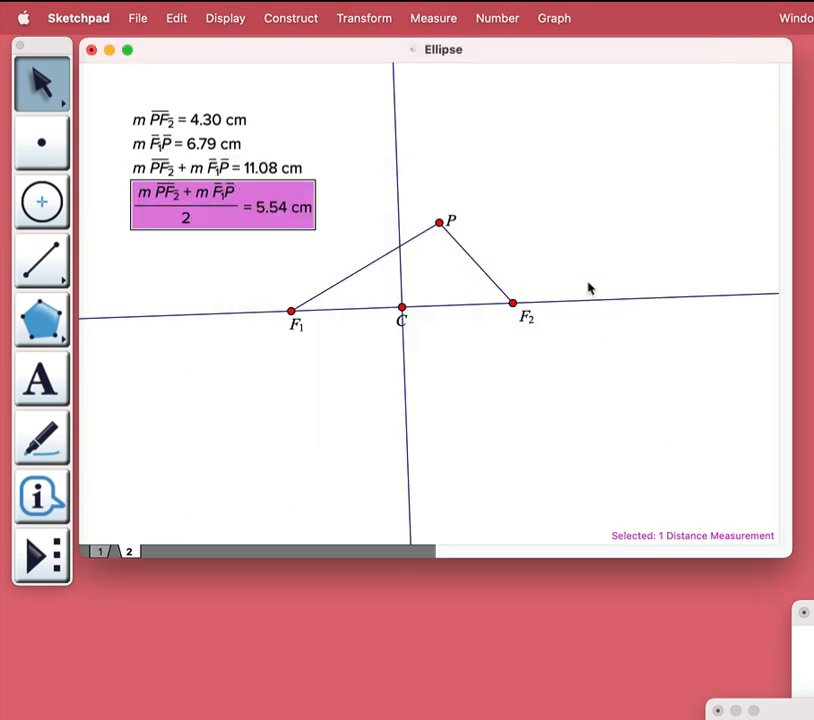
left_click(305, 235)
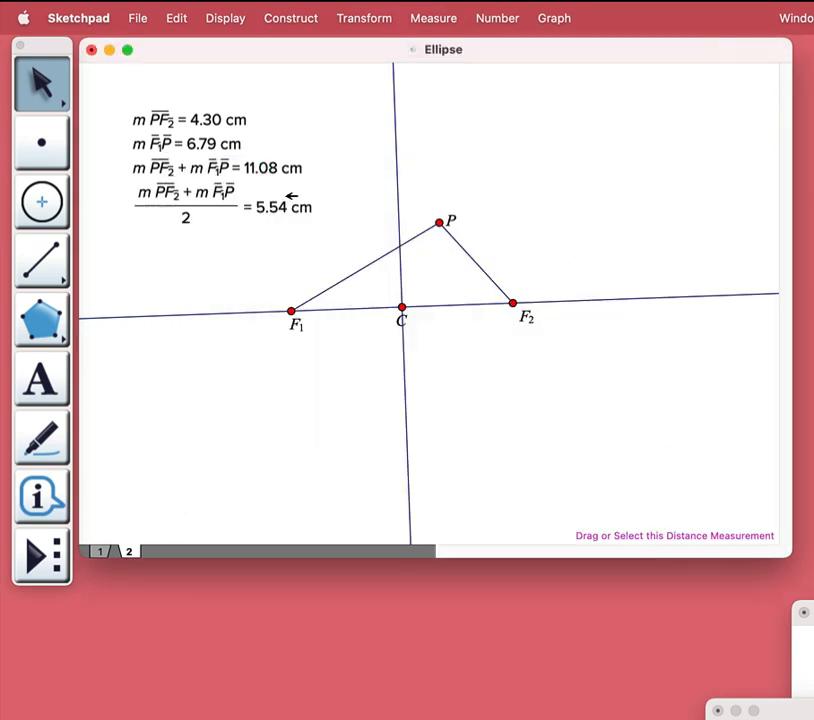
- Construct a circle centred at C with the half-sum of PF2 and F1P as its radius
left_click_drag(283, 210, 267, 226)
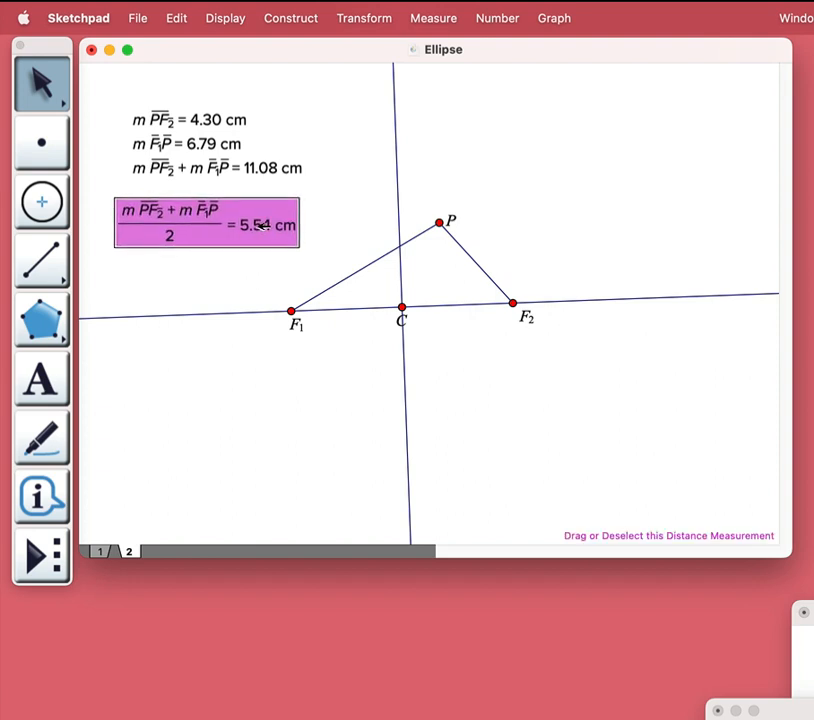
left_click(406, 302)
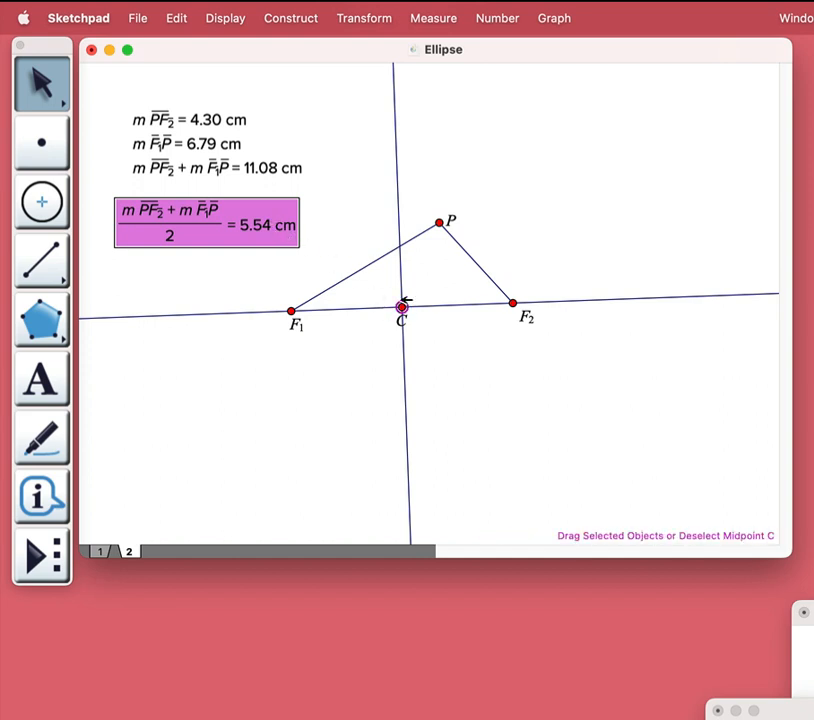
left_click(315, 9)
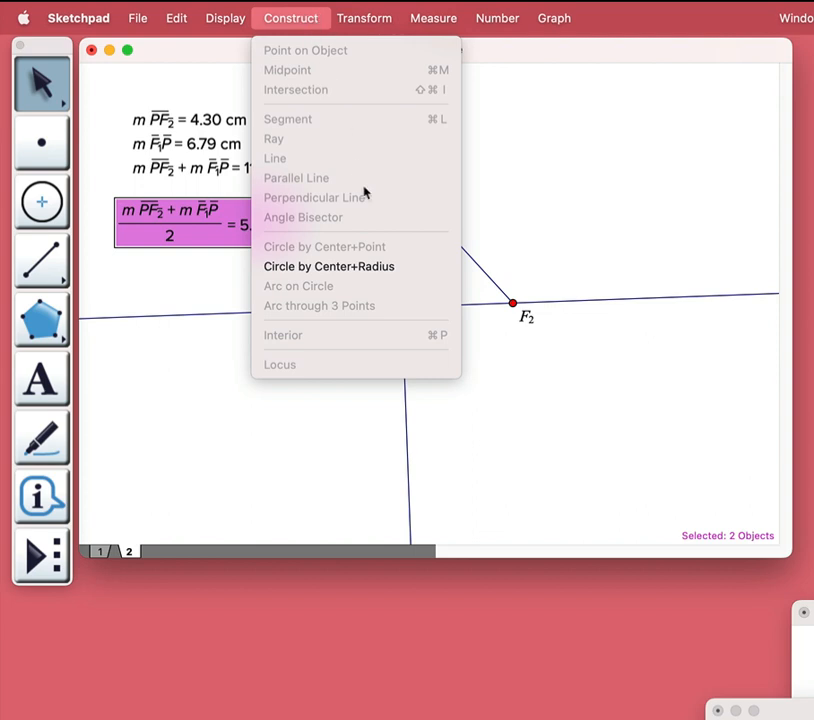
left_click(375, 266)
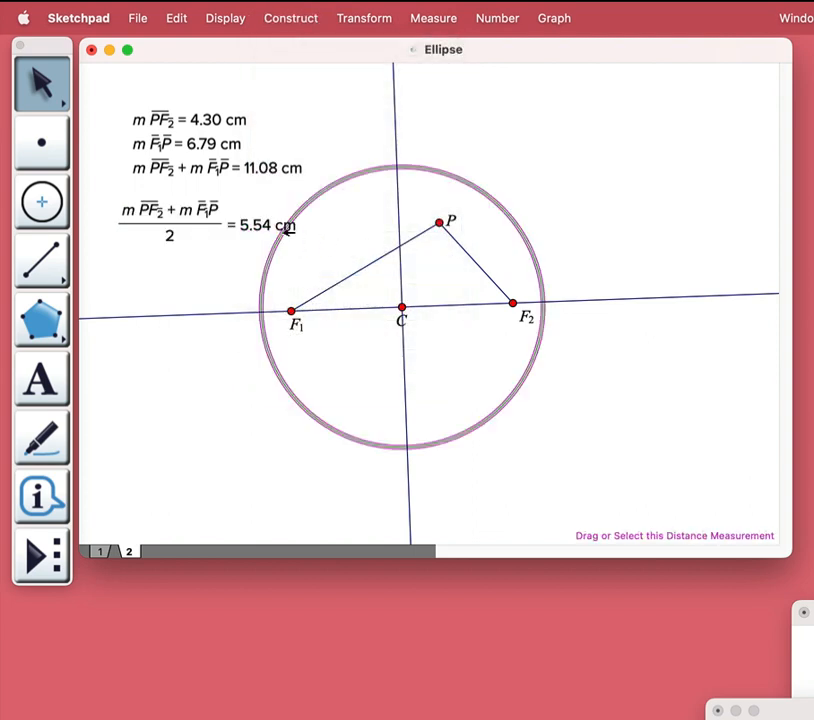
- Move the half-sum calculation and the three measurements above it slightly up and outward to tidy them
left_click_drag(213, 238, 205, 213)
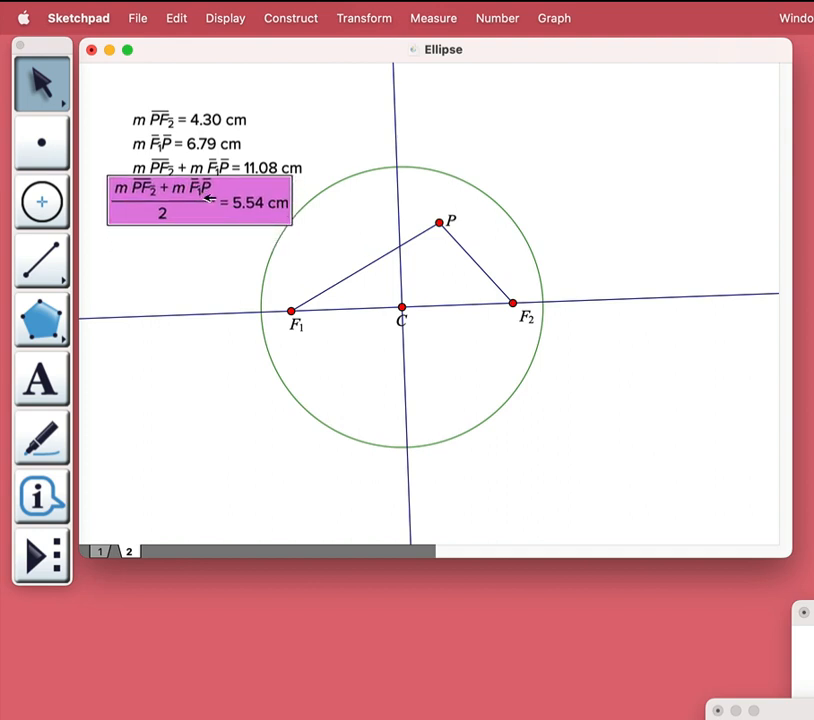
left_click(168, 103)
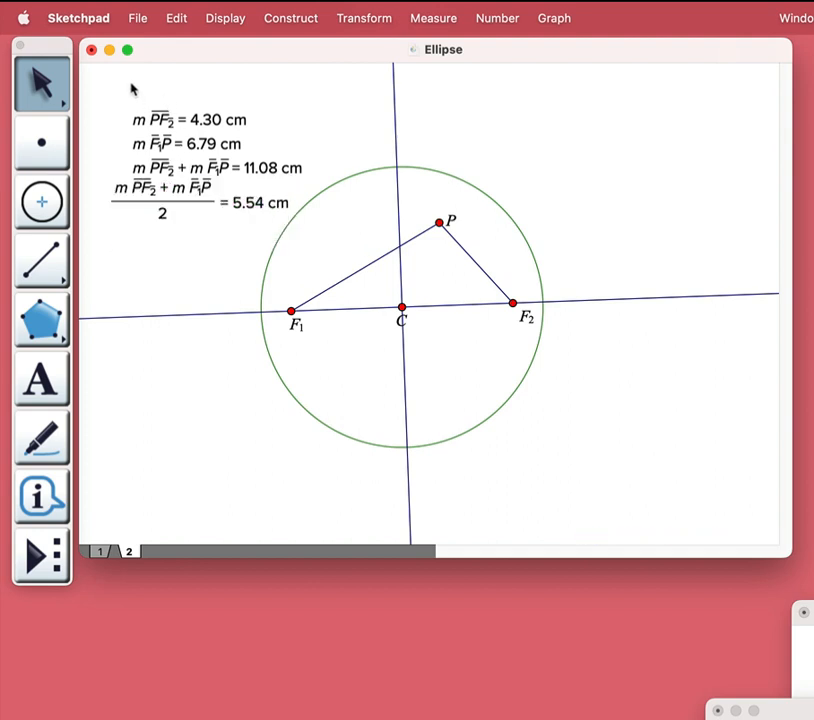
left_click_drag(131, 87, 166, 127)
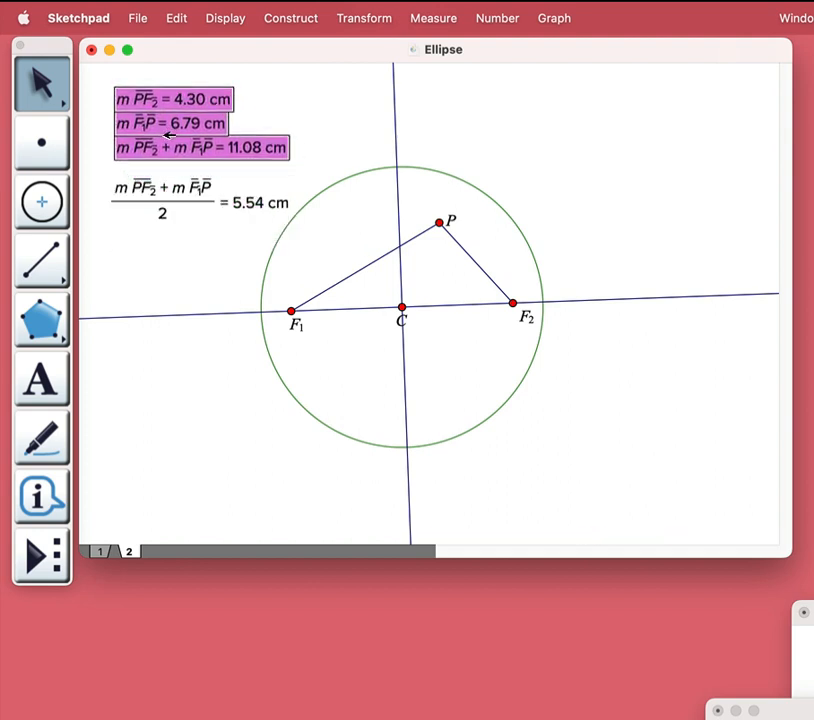
left_click(202, 282)
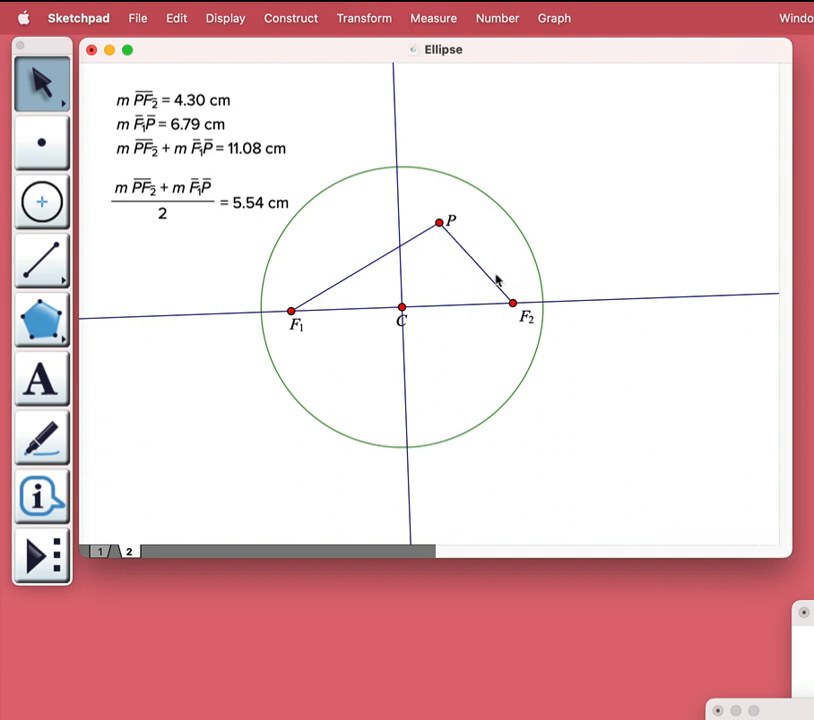
- Mark both intersection points of the circle around C with the line through F1 and F2
left_click(48, 157)
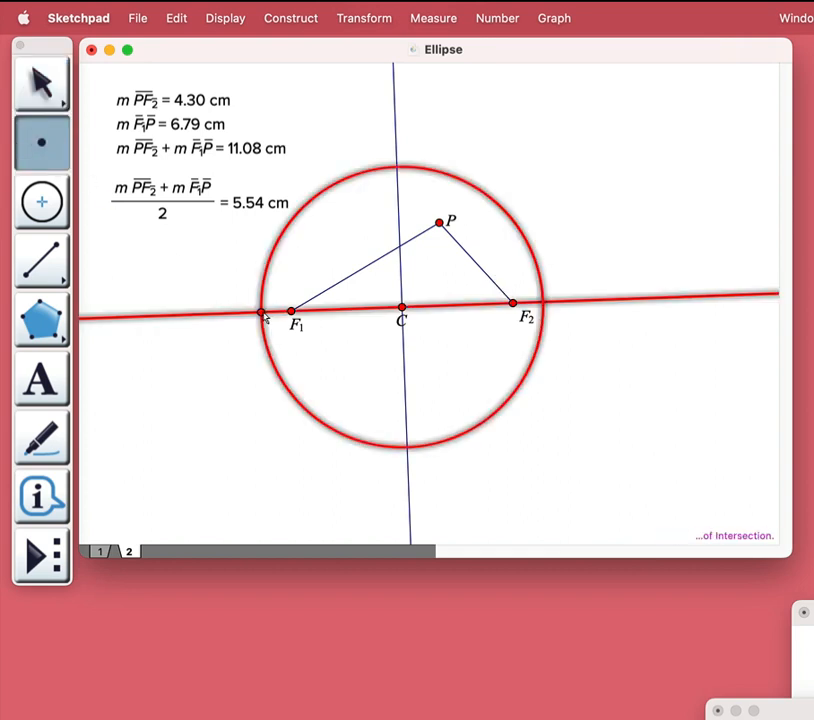
left_click(261, 313)
left_click(543, 303)
left_click(58, 90)
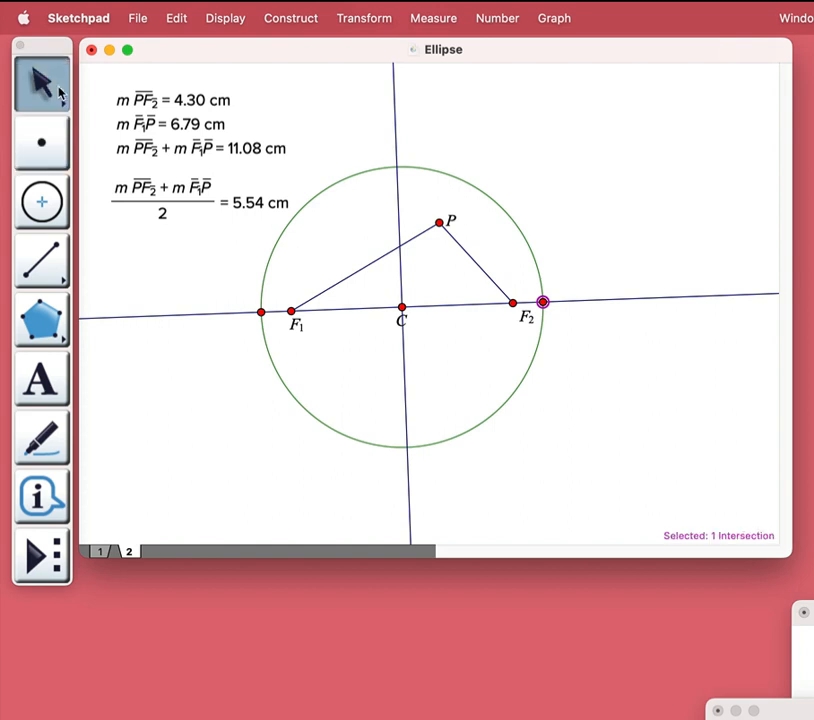
left_click(185, 268)
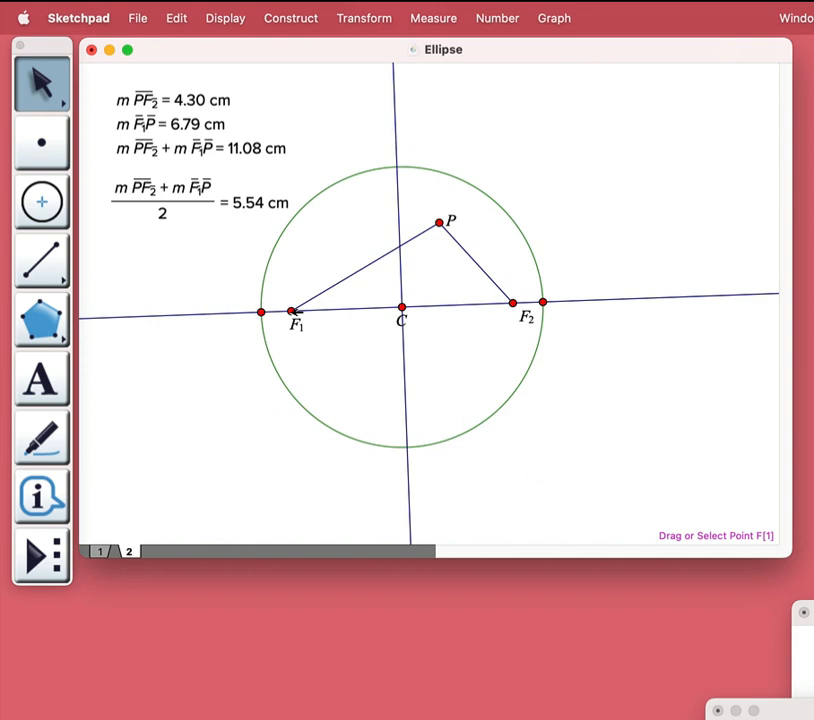
- Construct a circle centred at F1 with the half-sum of PF2 and F1P as its radius
left_click(292, 311)
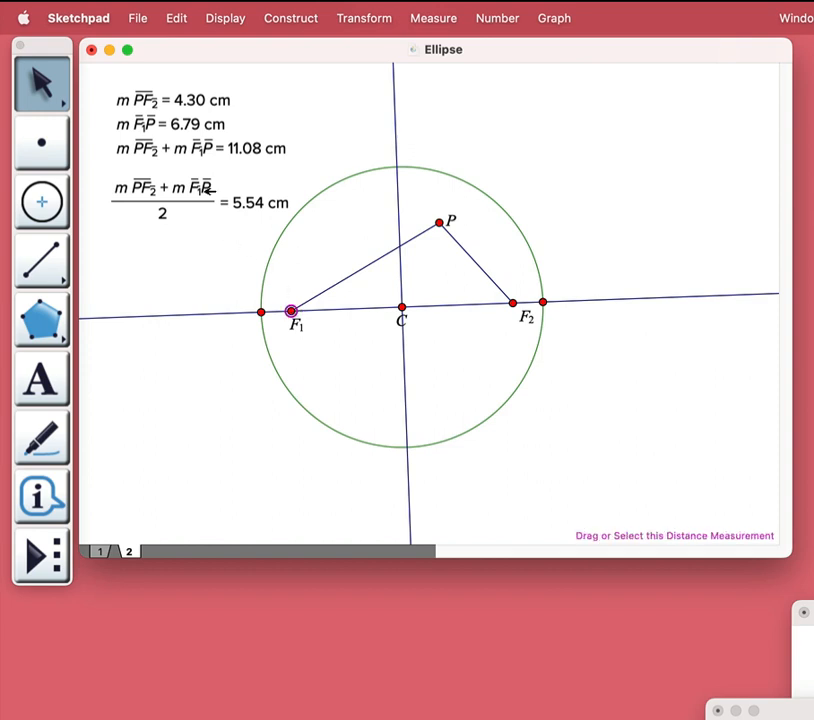
left_click(207, 190)
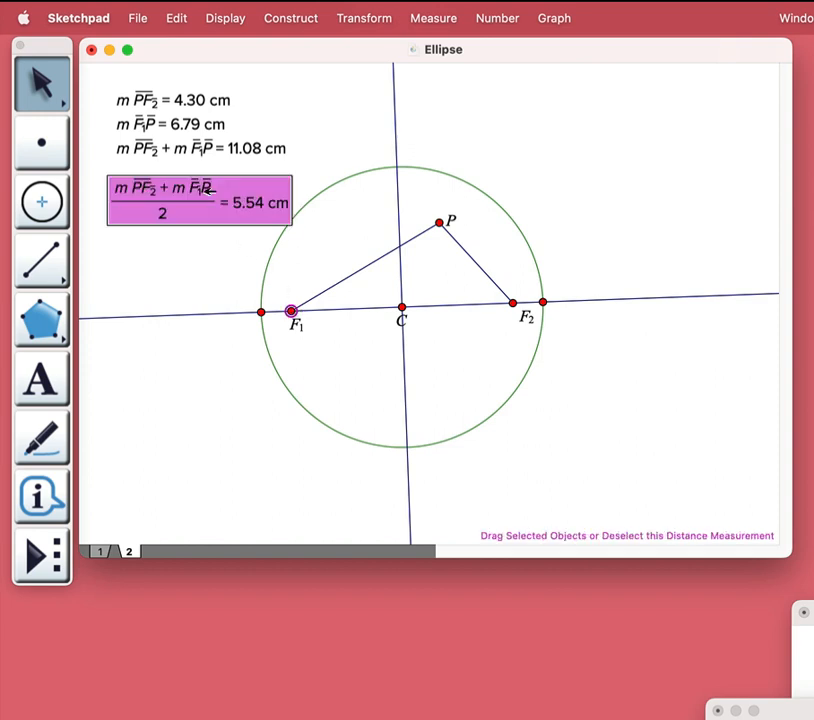
left_click(289, 9)
left_click(310, 264)
left_click(370, 237)
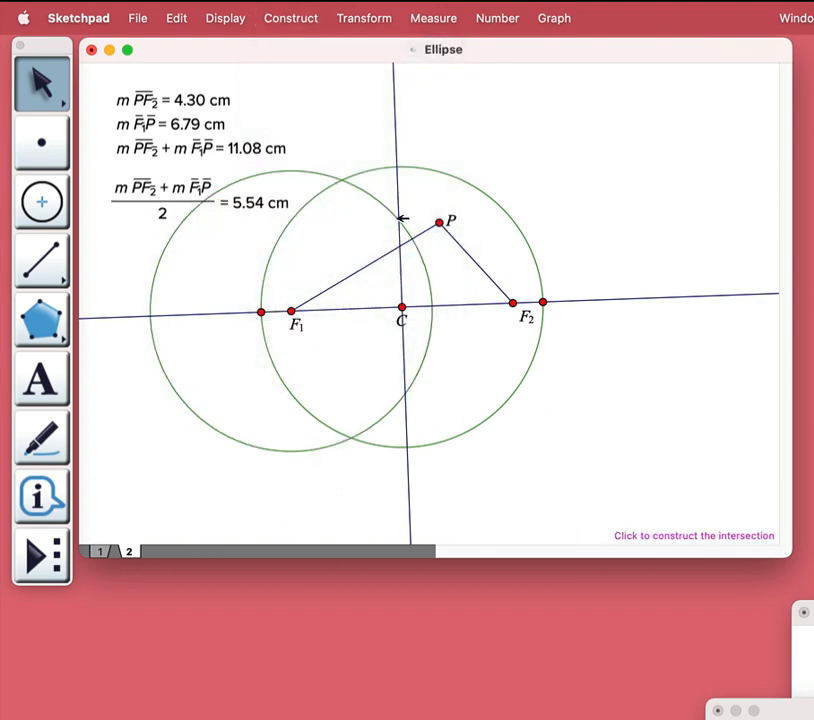
- Mark both intersections of the circle around F1 with the perpendicular line through C
left_click(399, 219)
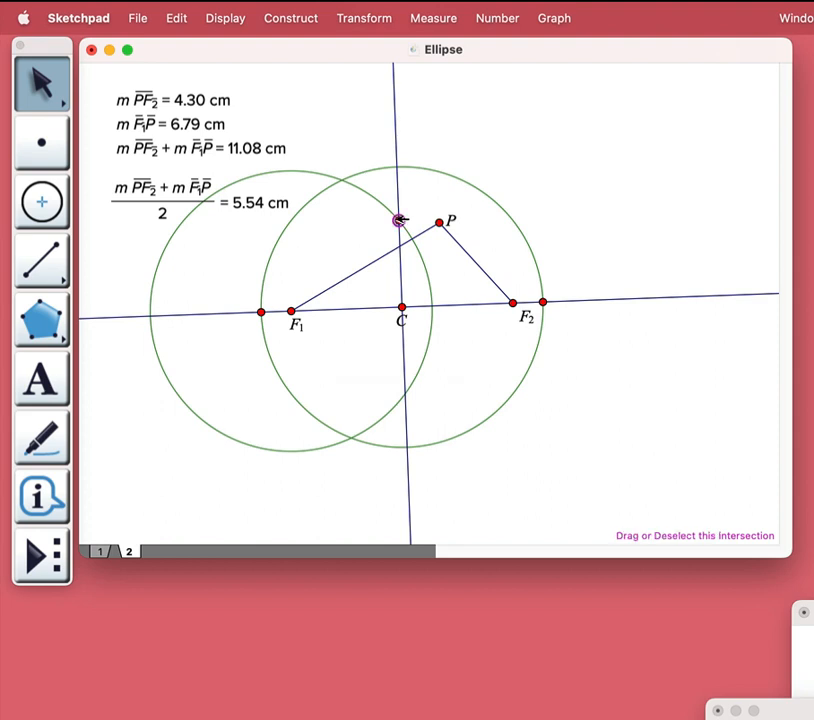
left_click(408, 396)
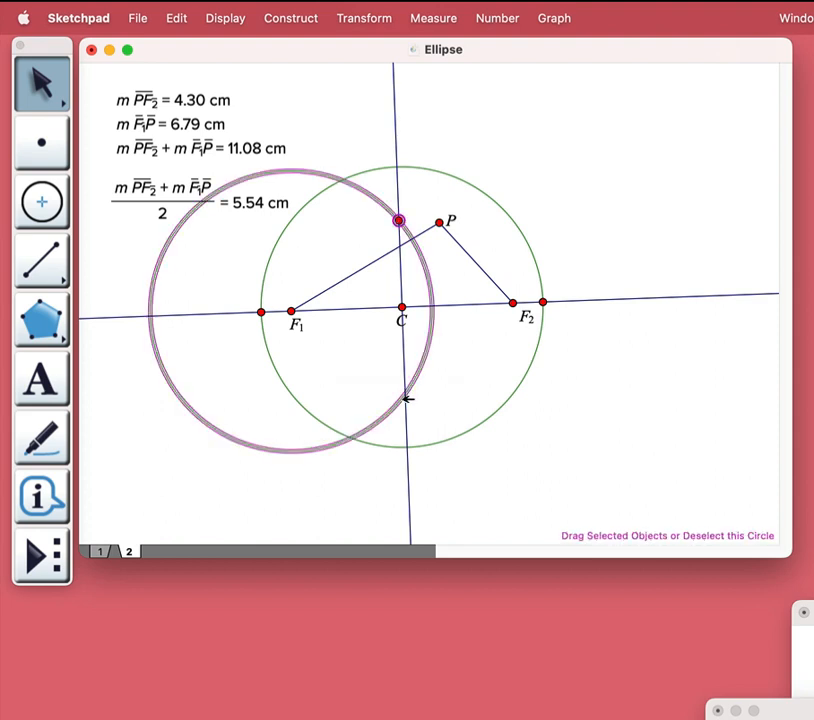
left_click(408, 396)
left_click(406, 393)
left_click(406, 393)
left_click(411, 411)
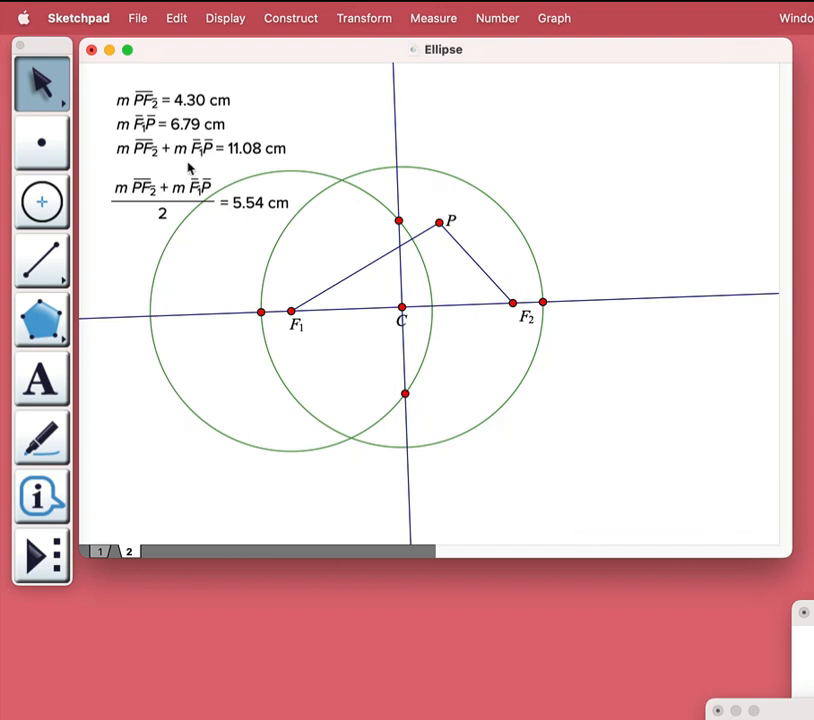
- Hide the four measurements and calculations, segments PF2 and F1P, and the circle centred at F1
left_click_drag(105, 82, 157, 176)
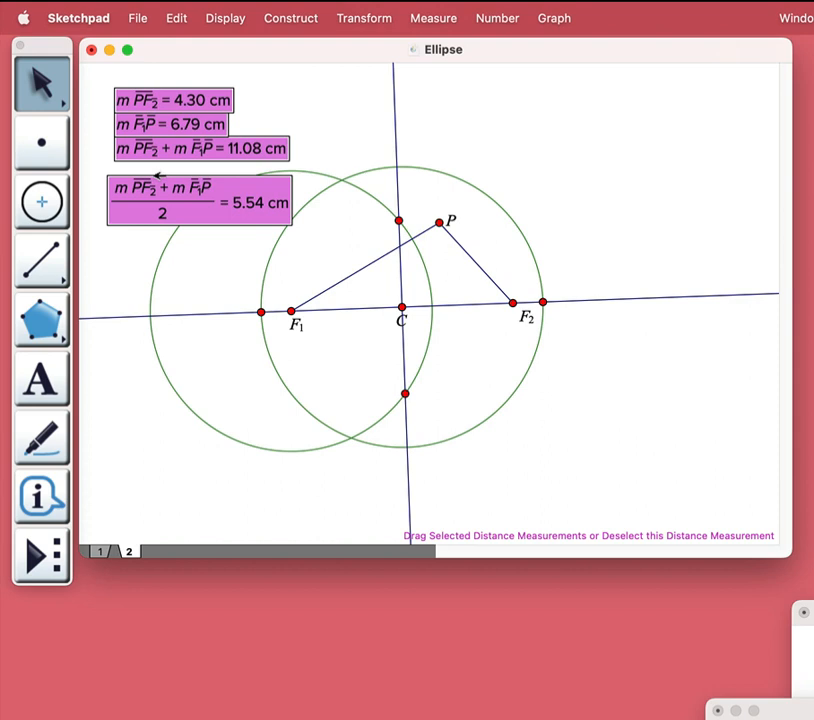
key("super+h")
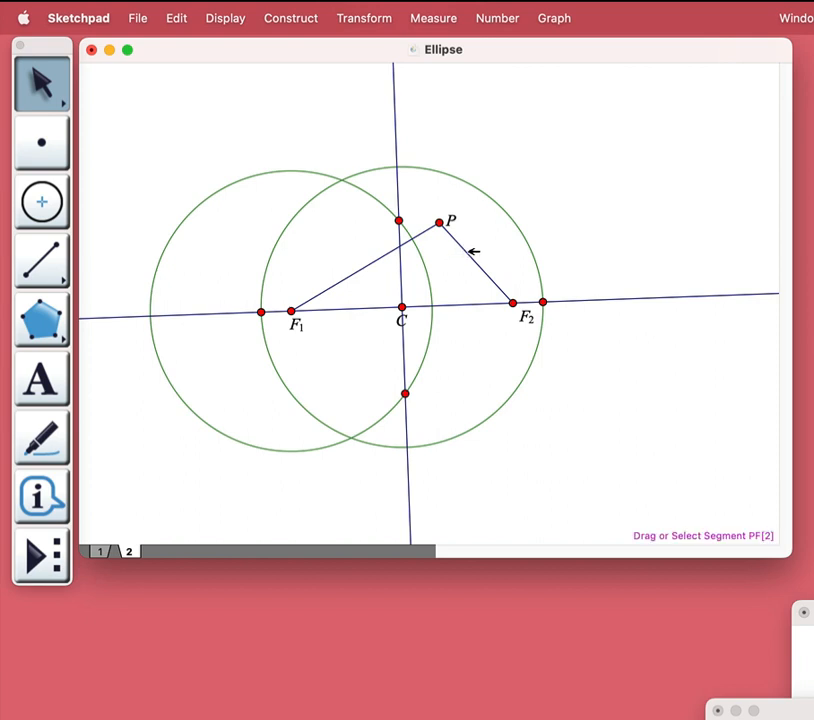
left_click(474, 252)
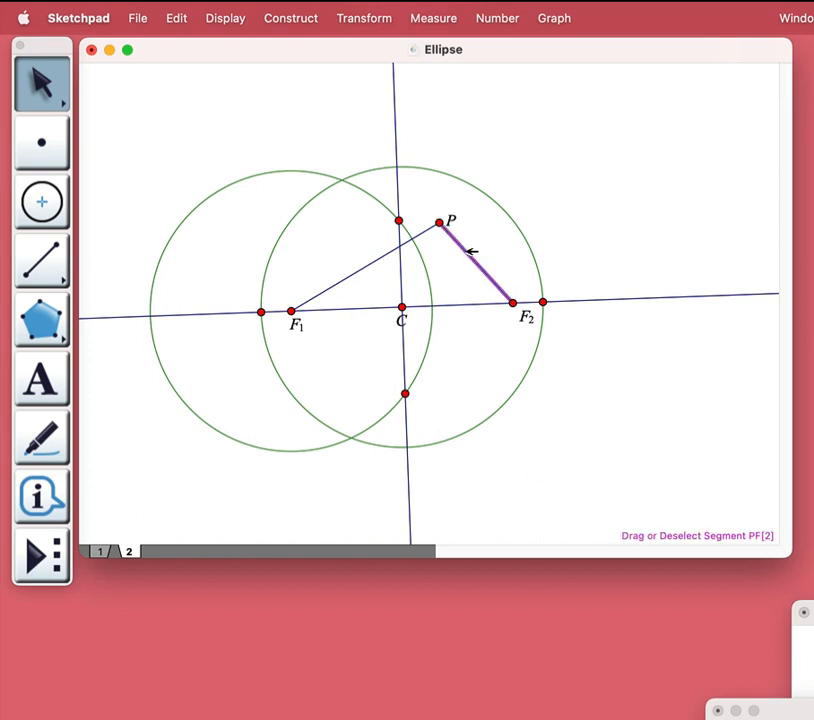
key("super+h")
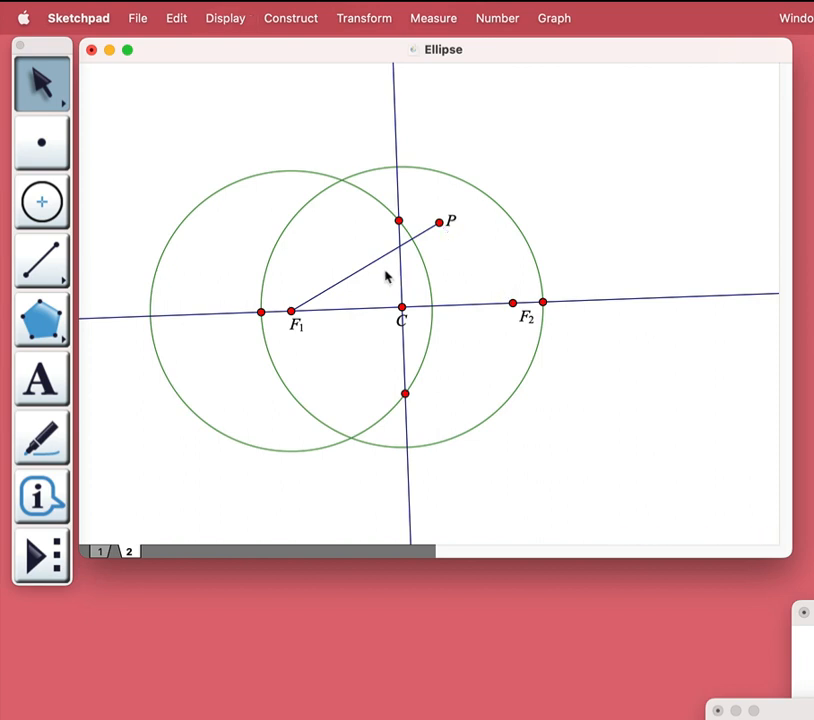
left_click(372, 265)
key("super+h")
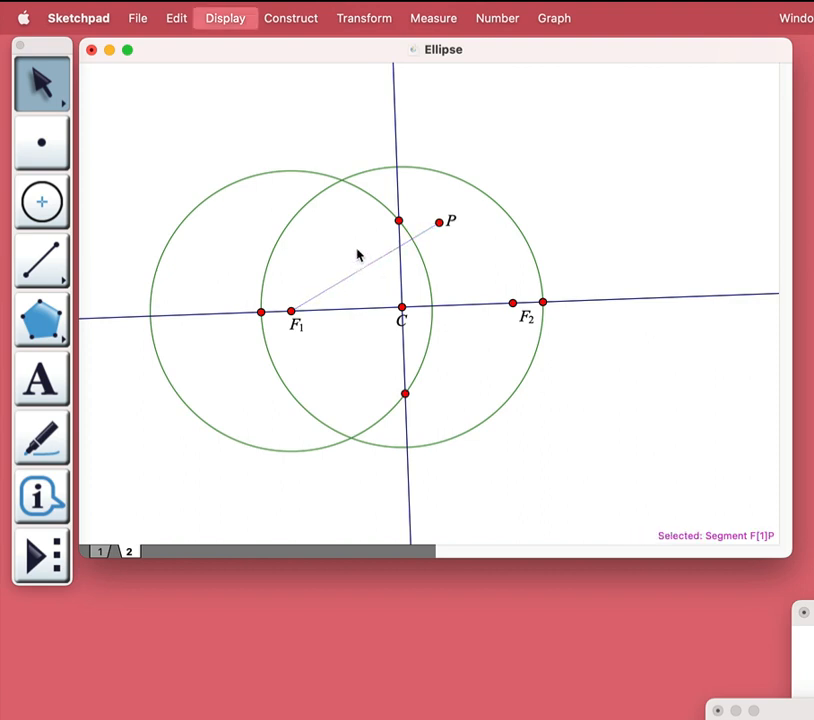
left_click(367, 190)
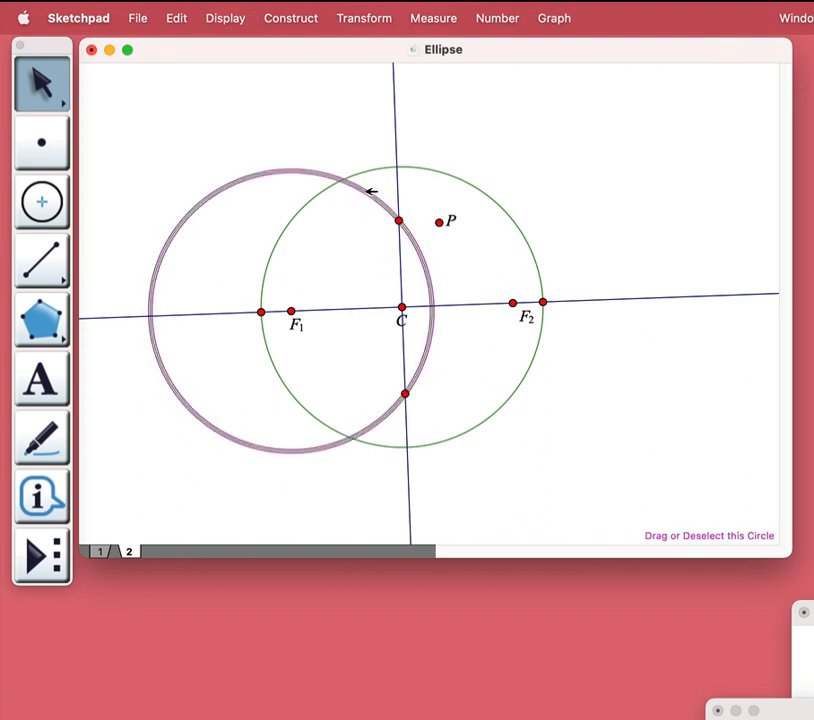
key("super+h")
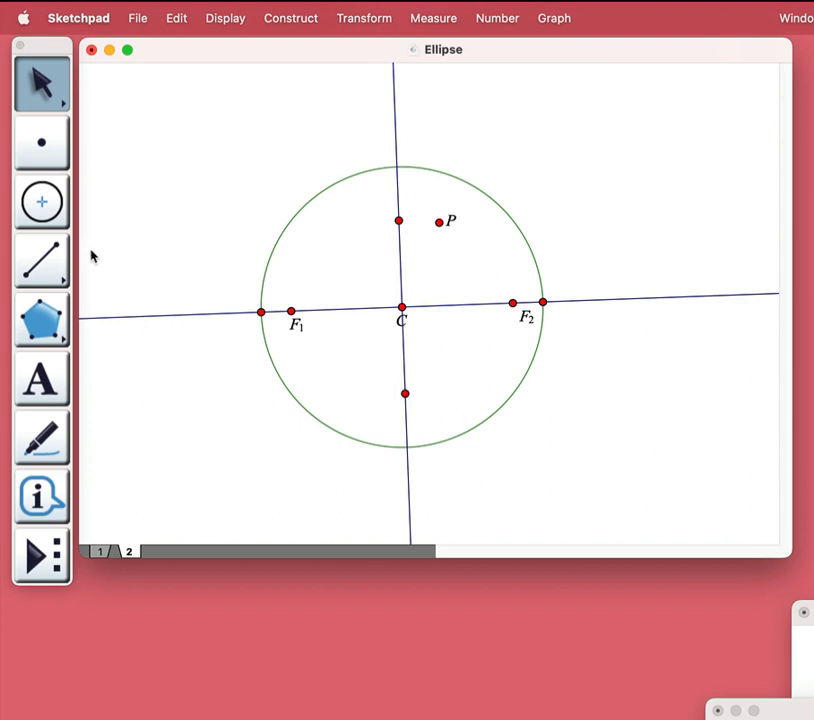
- Draw a circle centred at C through the upper intersection on the perpendicular line, and move P slightly outward
left_click(45, 212)
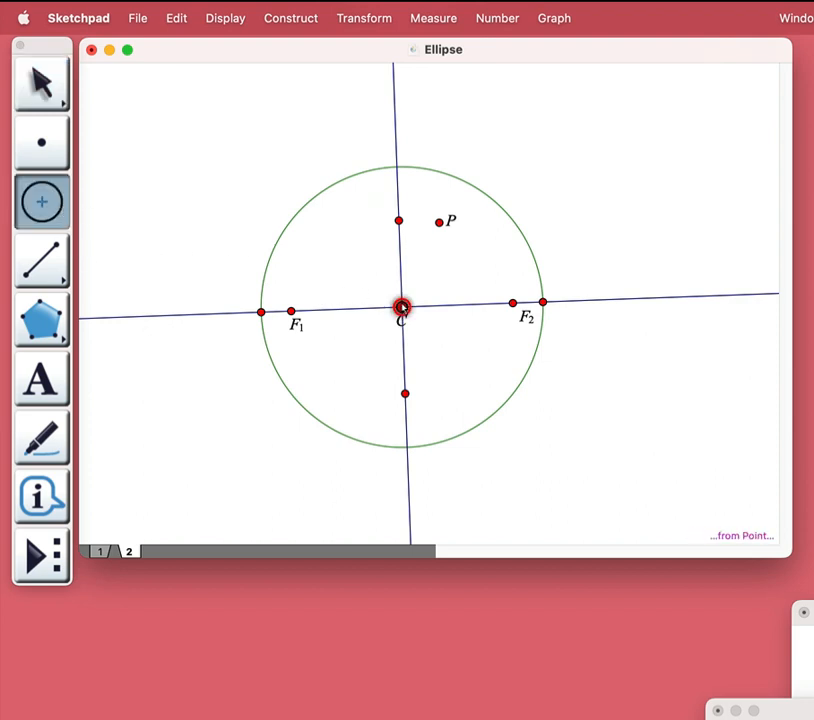
left_click_drag(401, 307, 399, 221)
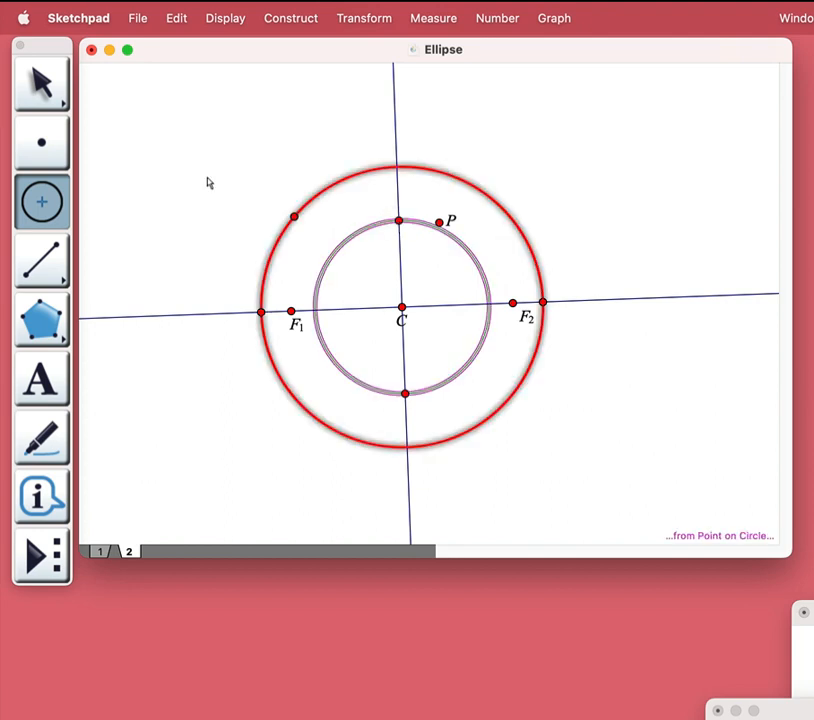
key("Escape")
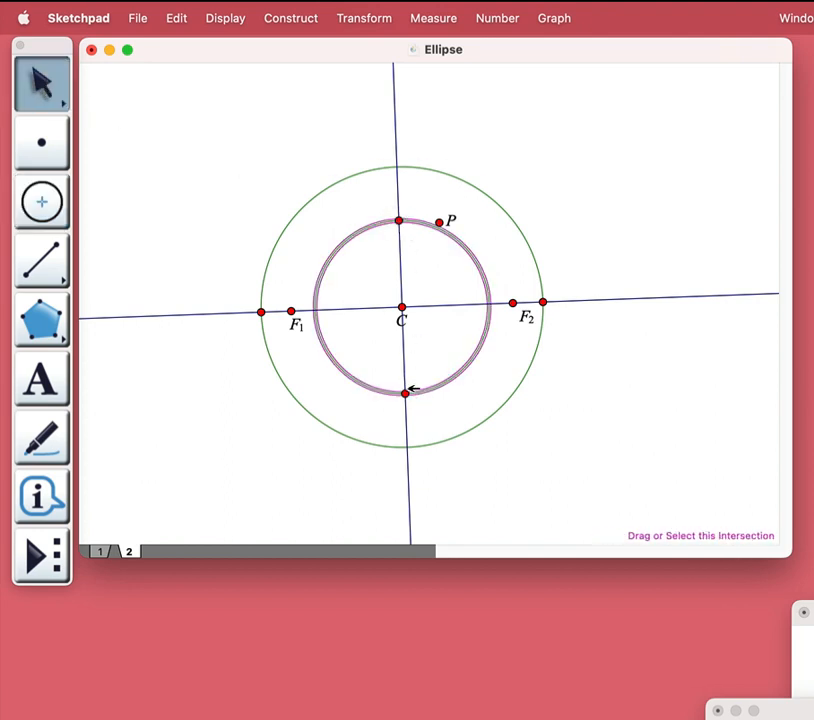
left_click(421, 197)
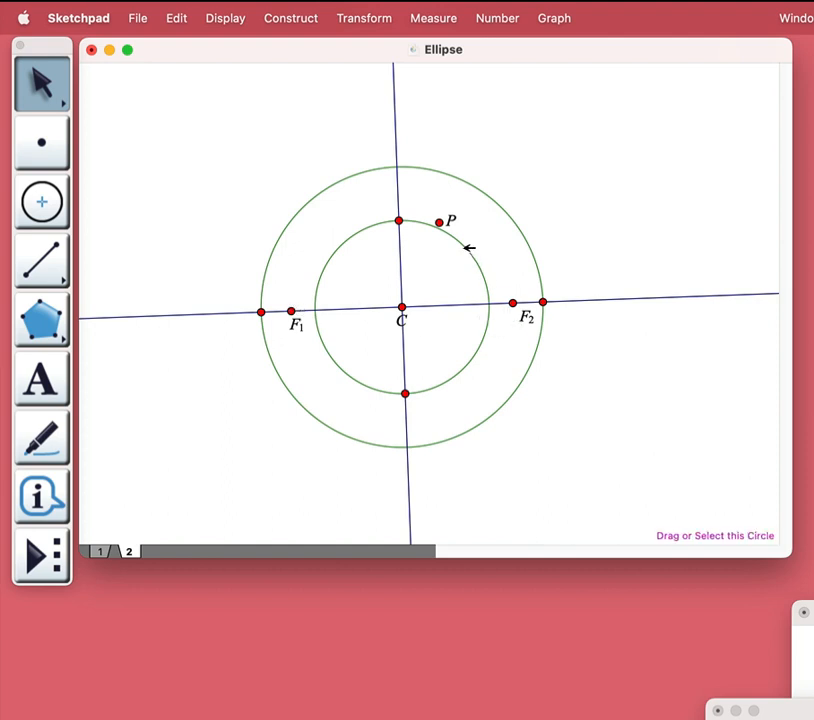
mouse_move(441, 219)
left_mouse_down()
mouse_move(454, 207)
mouse_move(443, 202)
mouse_move(451, 212)
left_mouse_up()
left_click(466, 294)
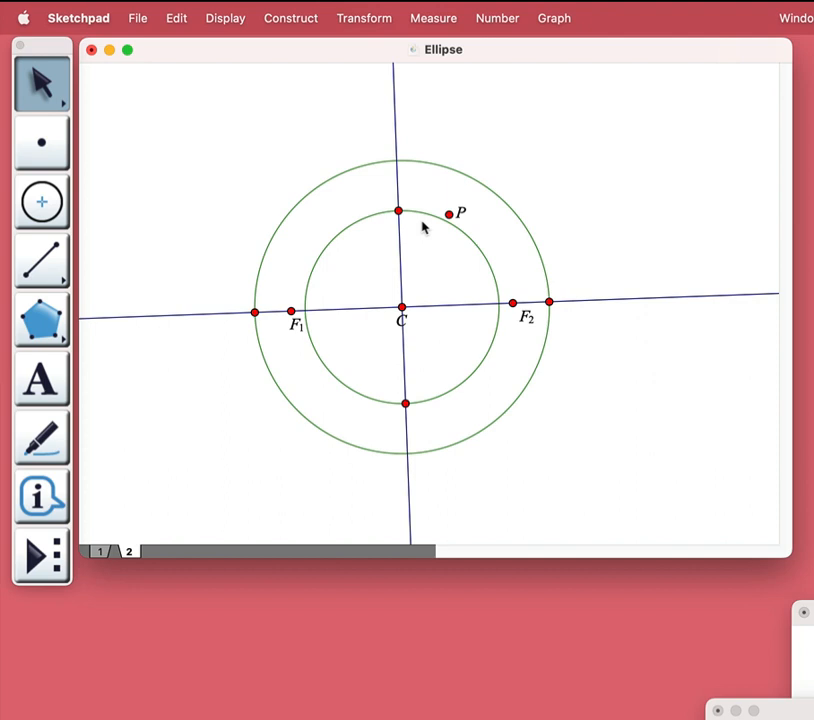
- Draw a ray from C through a new point on the outer circle, between P and F2
left_click(52, 268)
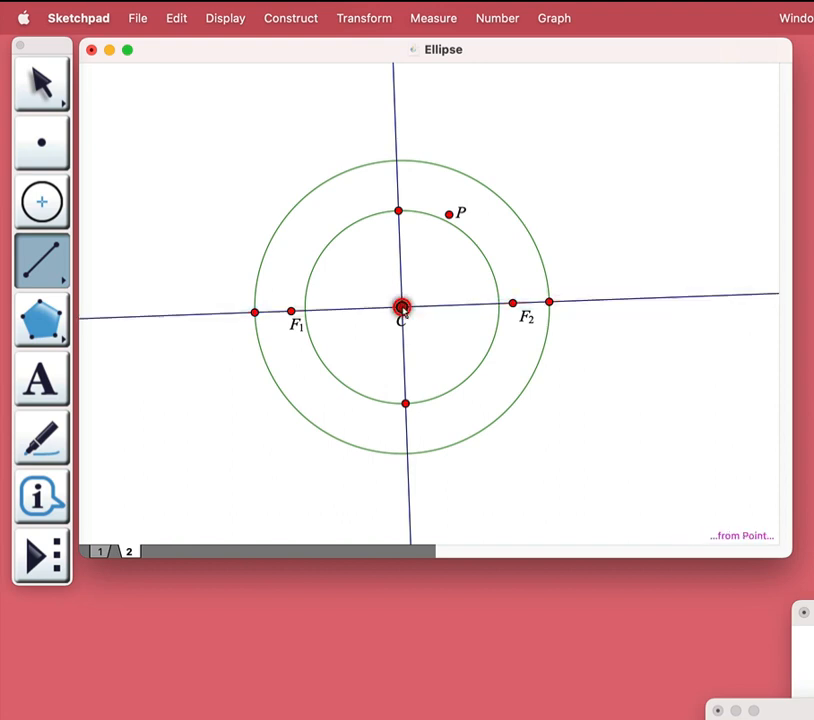
left_click(75, 267)
left_click(88, 268)
left_click(54, 265)
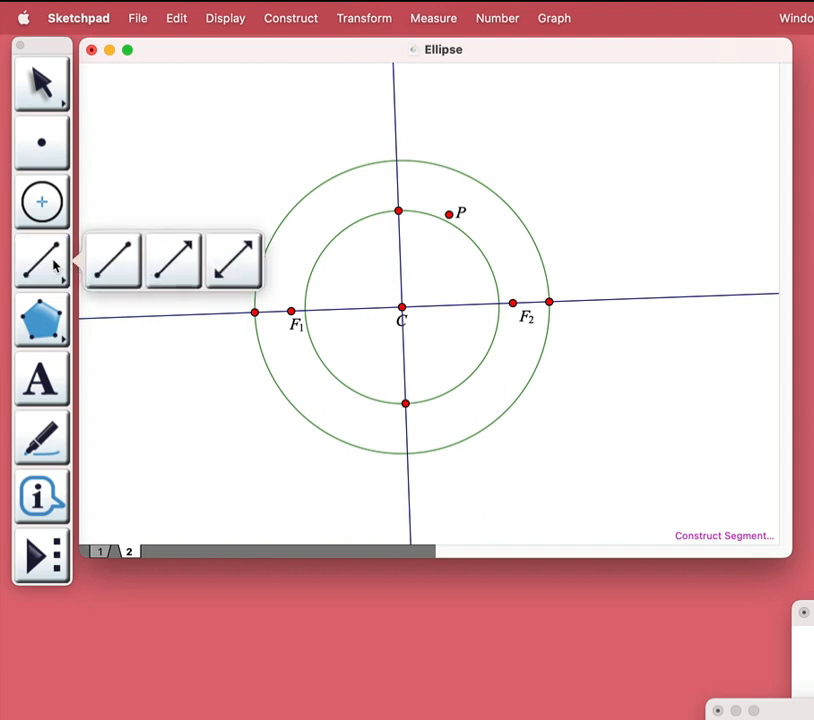
left_click(168, 264)
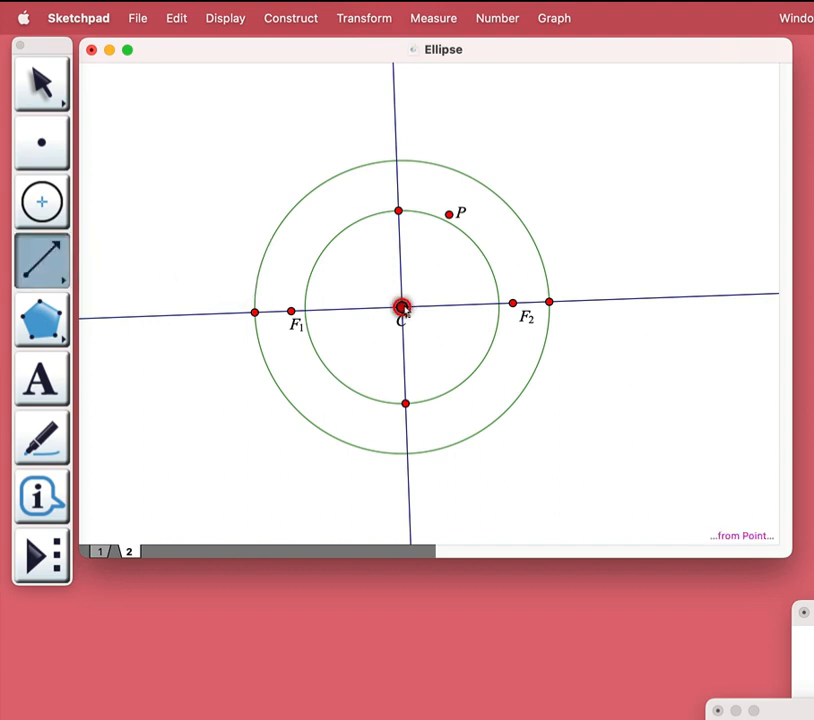
left_click_drag(401, 308, 518, 219)
left_click(60, 82)
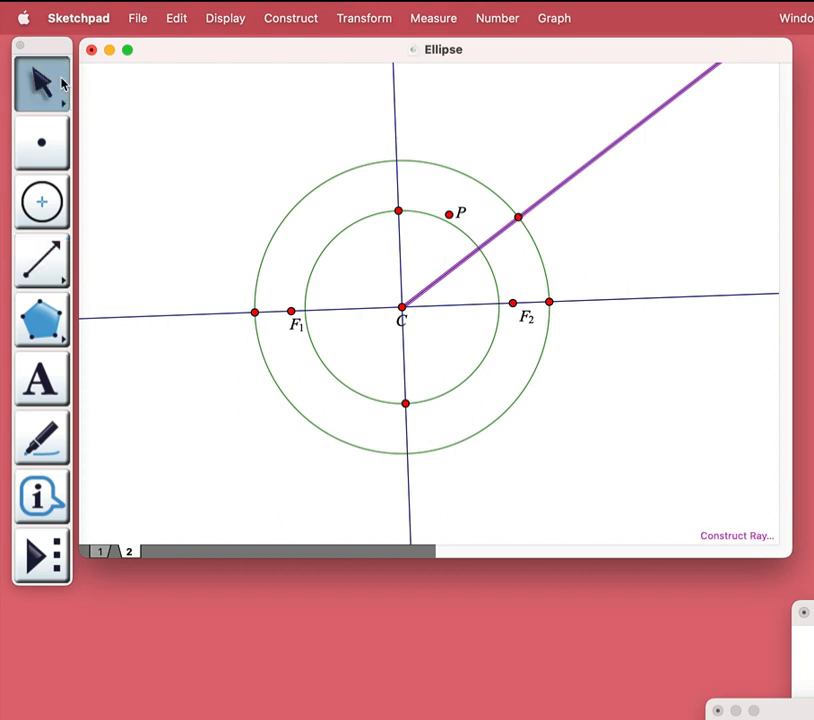
left_click(506, 244)
left_click(518, 217)
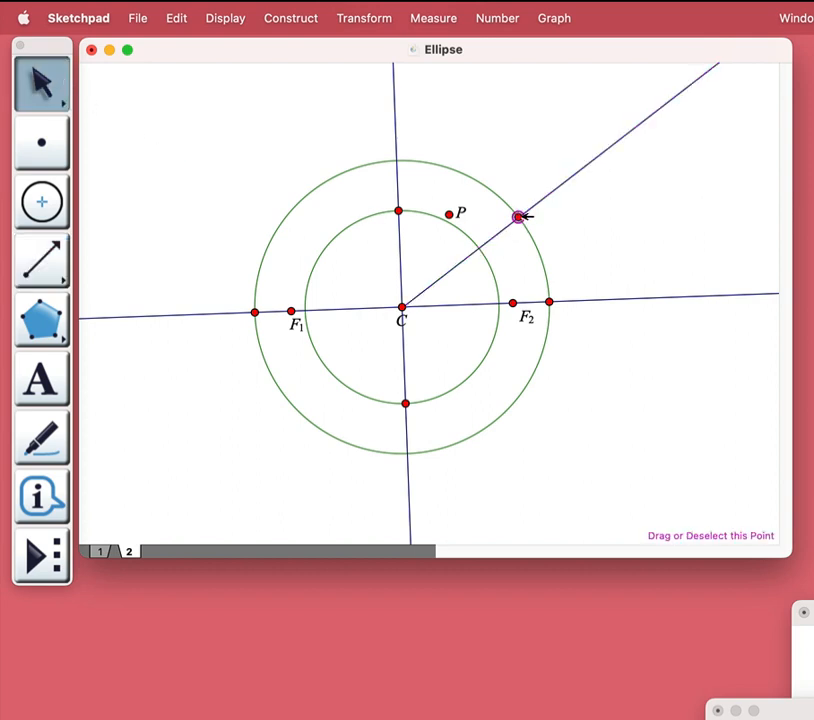
left_click(462, 304)
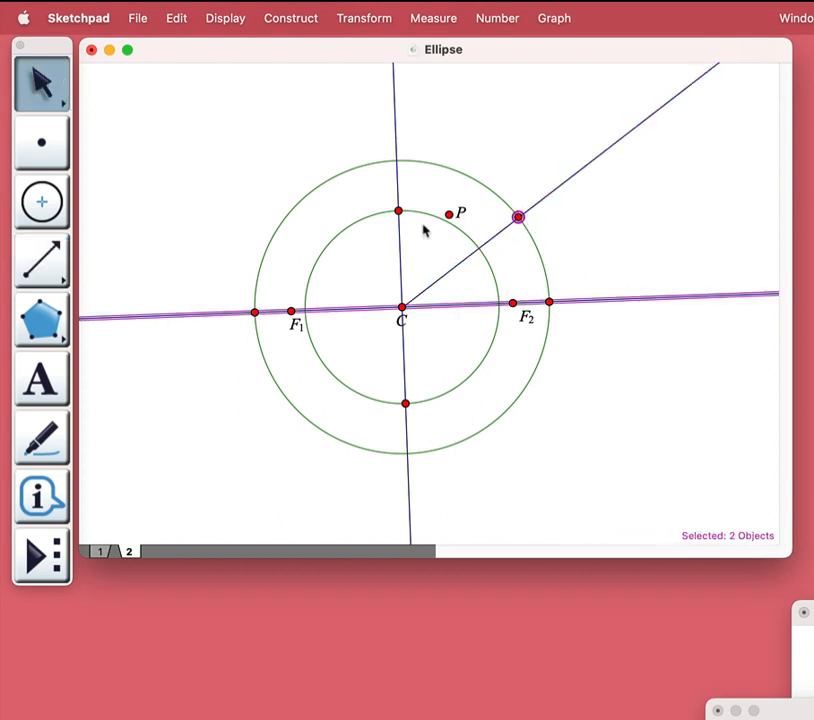
left_click(309, 14)
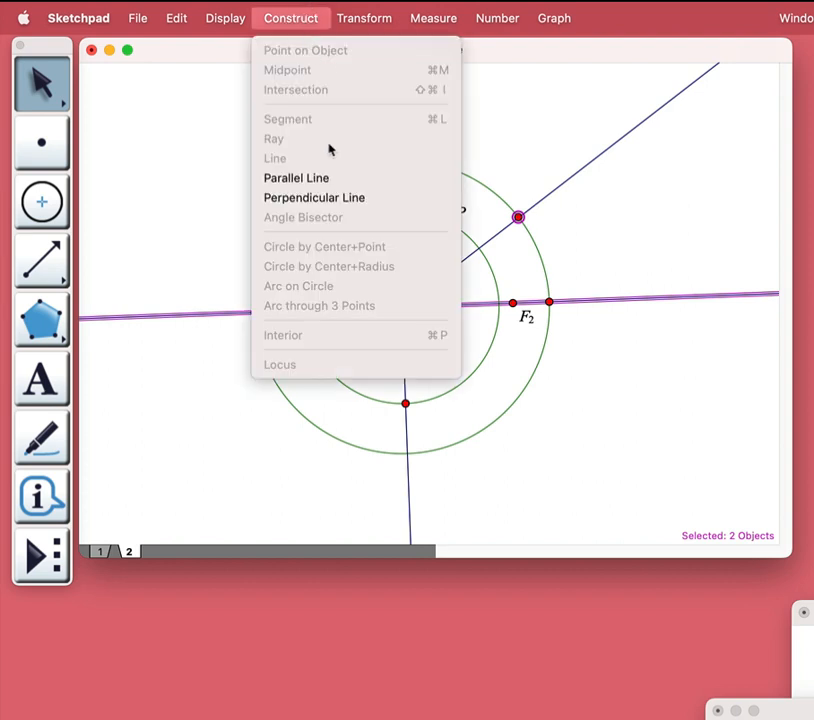
left_click(335, 178)
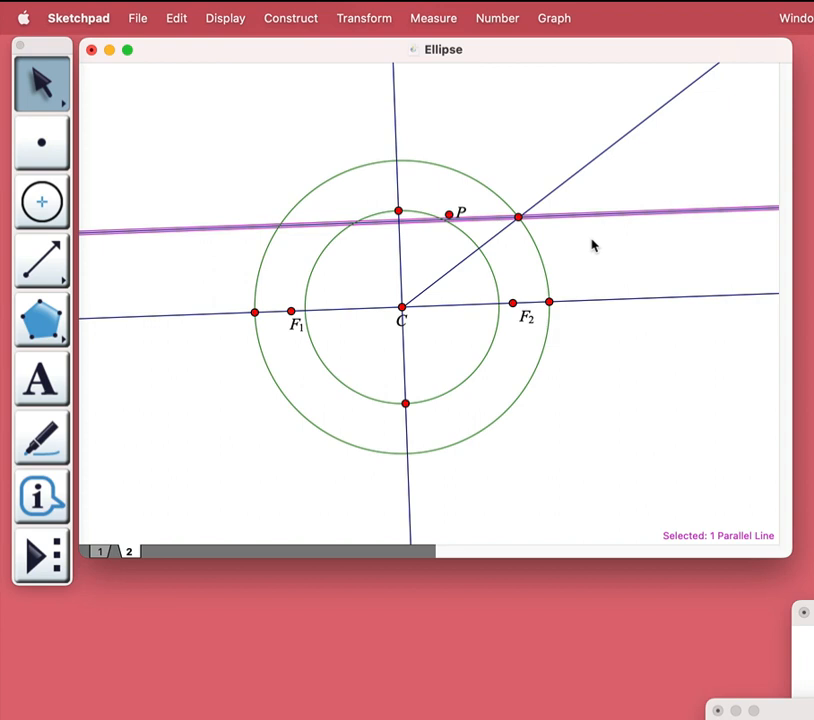
key("super+z")
left_click(560, 232)
- Construct a line perpendicular to line F1F2 through the ray's point on the outer circle
left_click(518, 217)
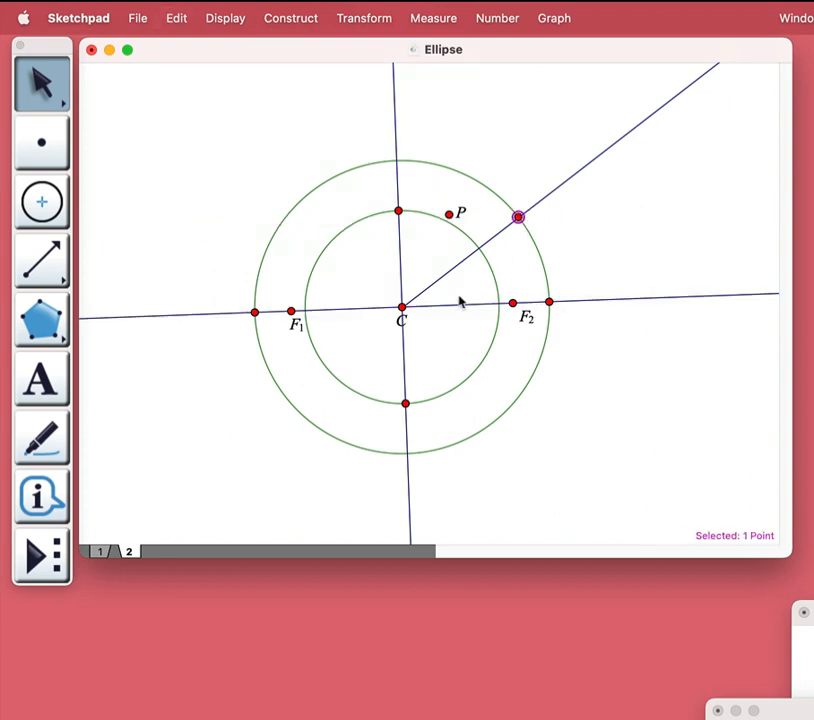
left_click(469, 303)
left_click(305, 12)
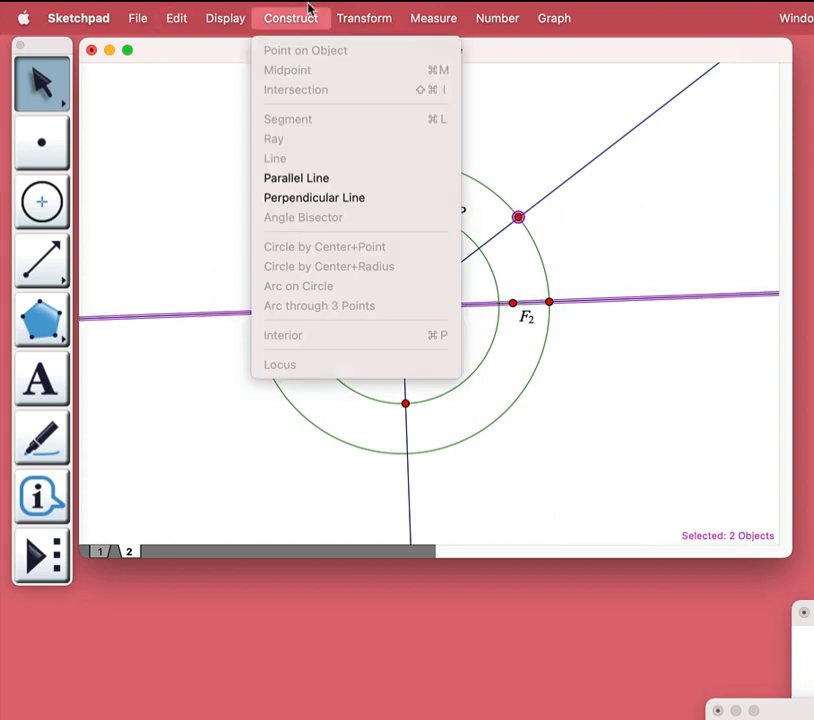
left_click(334, 198)
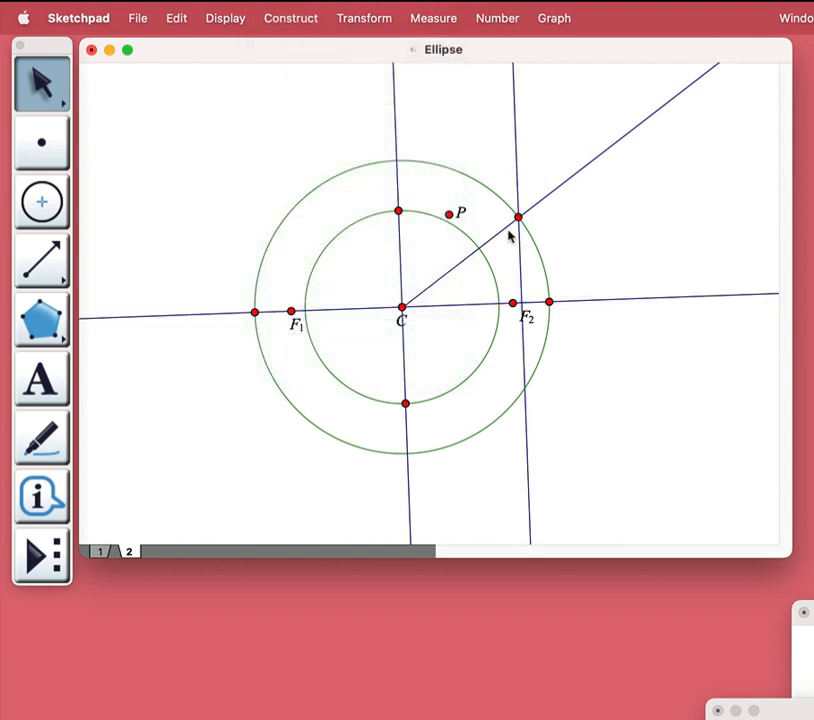
- Mark the ray's intersection with the inner circle and construct a line parallel to line F1F2 through it
left_click(479, 247)
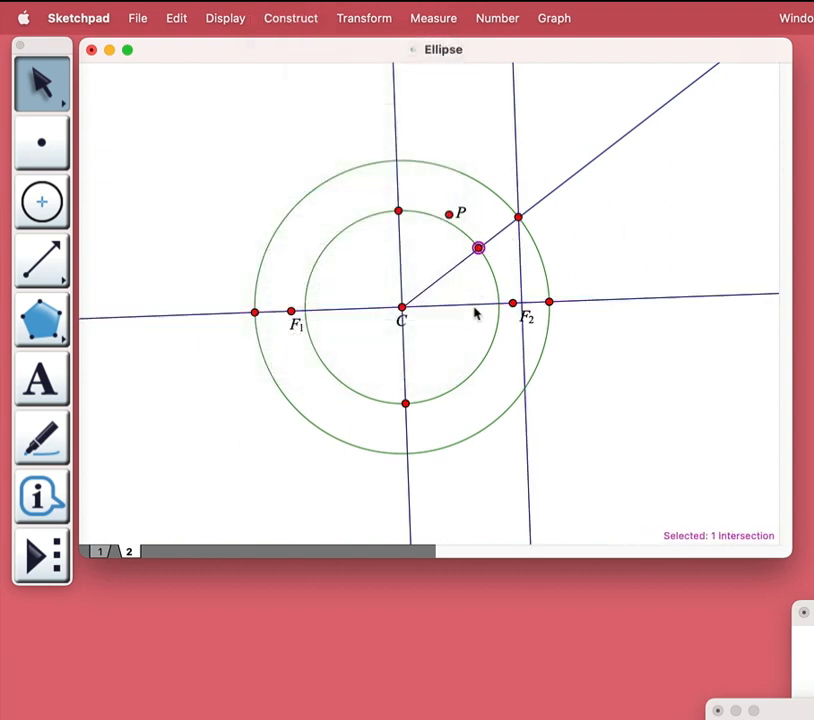
left_click(476, 304)
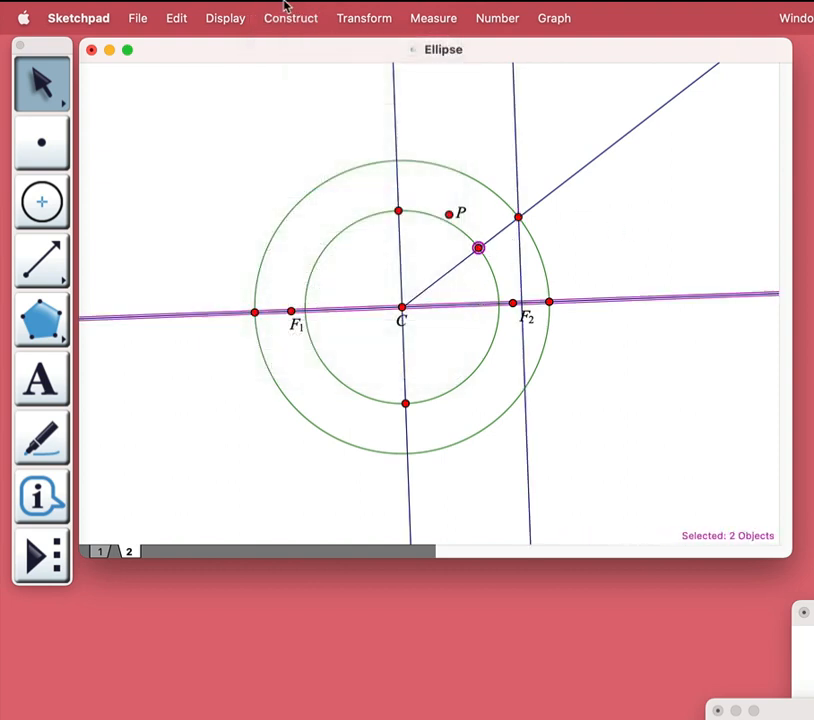
left_click(287, 10)
left_click(342, 177)
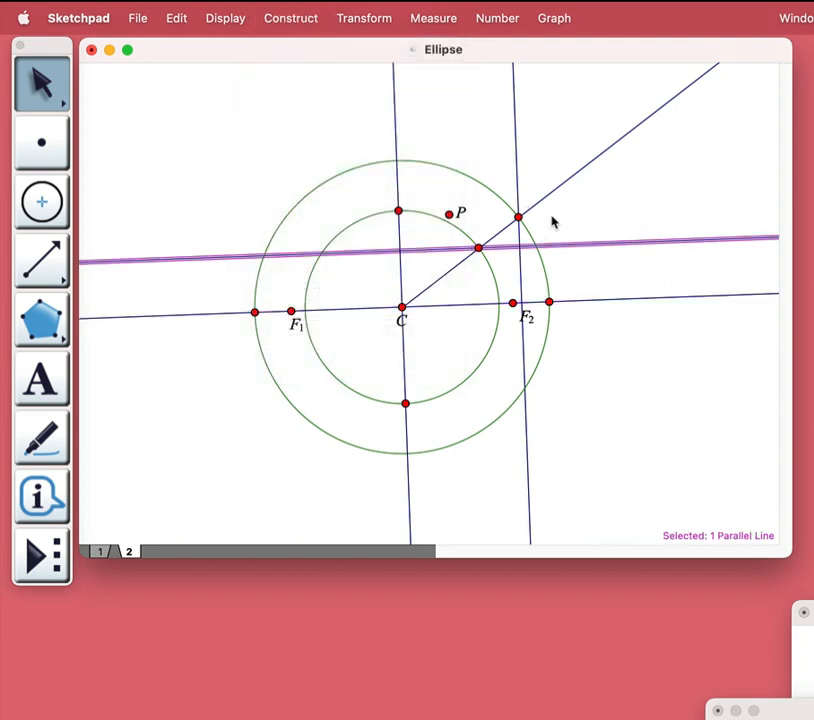
left_click(562, 223)
- Mark where the new parallel and perpendicular lines cross, and construct that point's locus driven by the ray's point on the outer circle
left_click(519, 245)
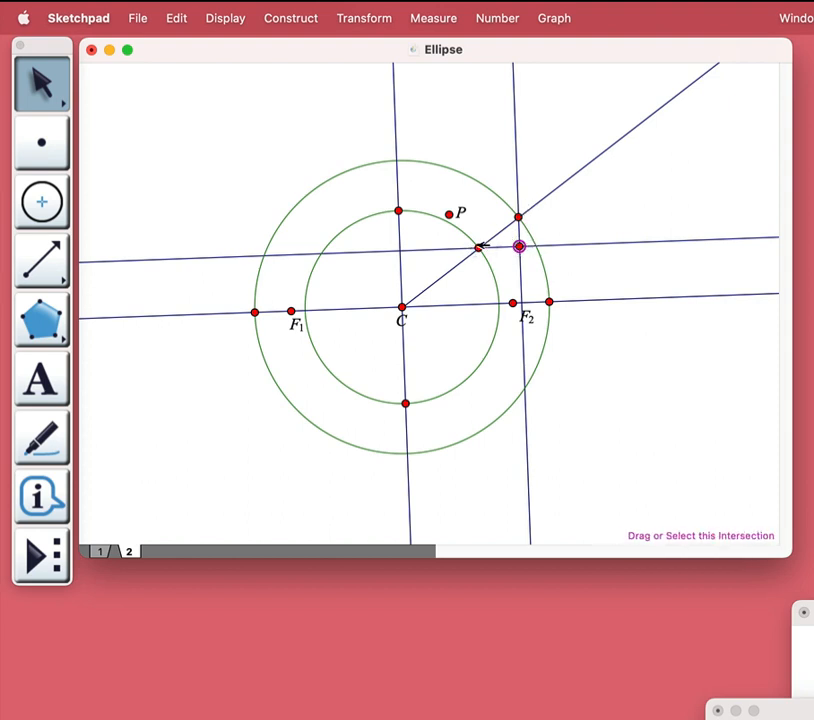
left_click(533, 220)
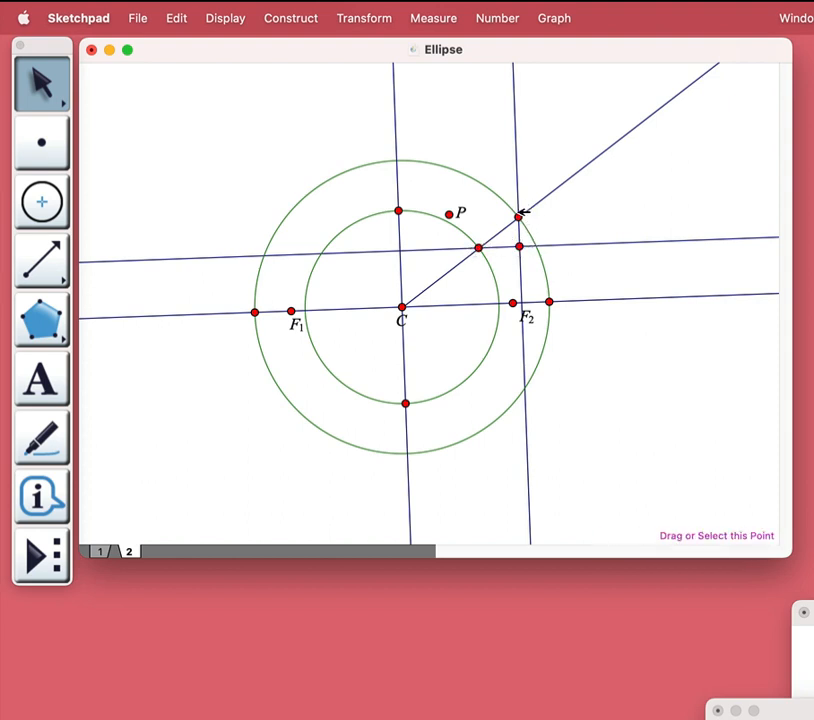
left_click(519, 214)
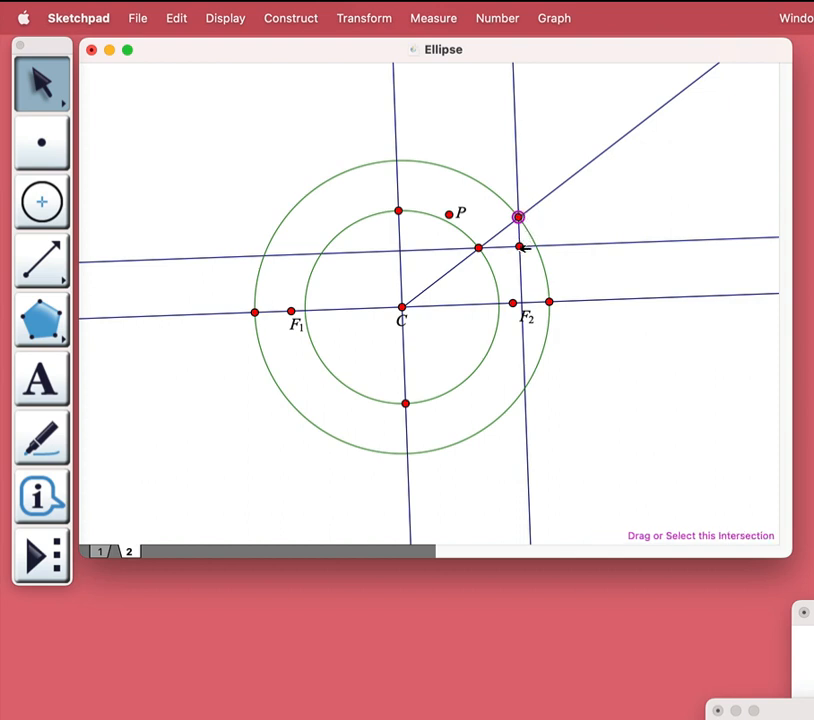
left_click(520, 246)
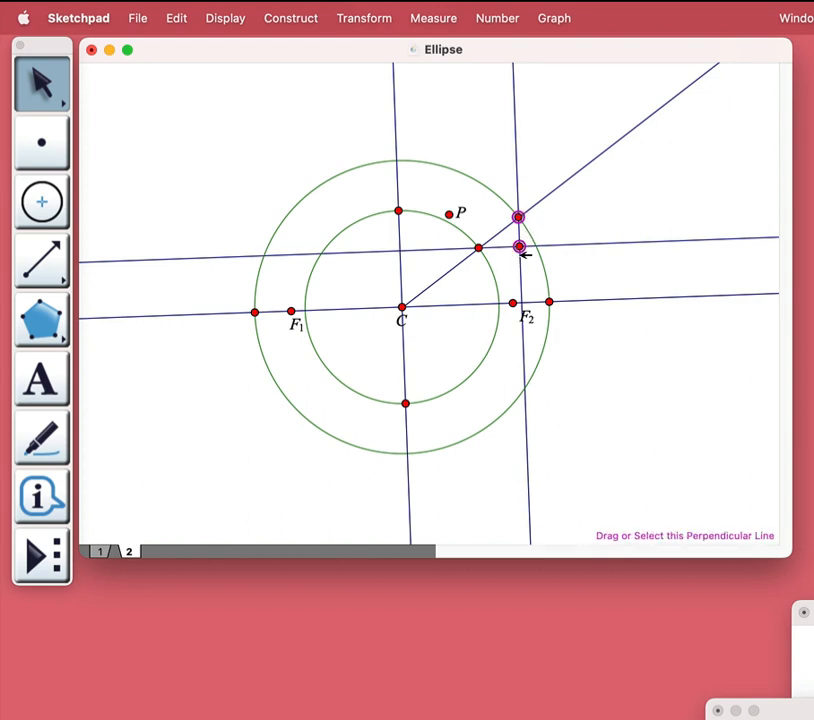
left_click(289, 15)
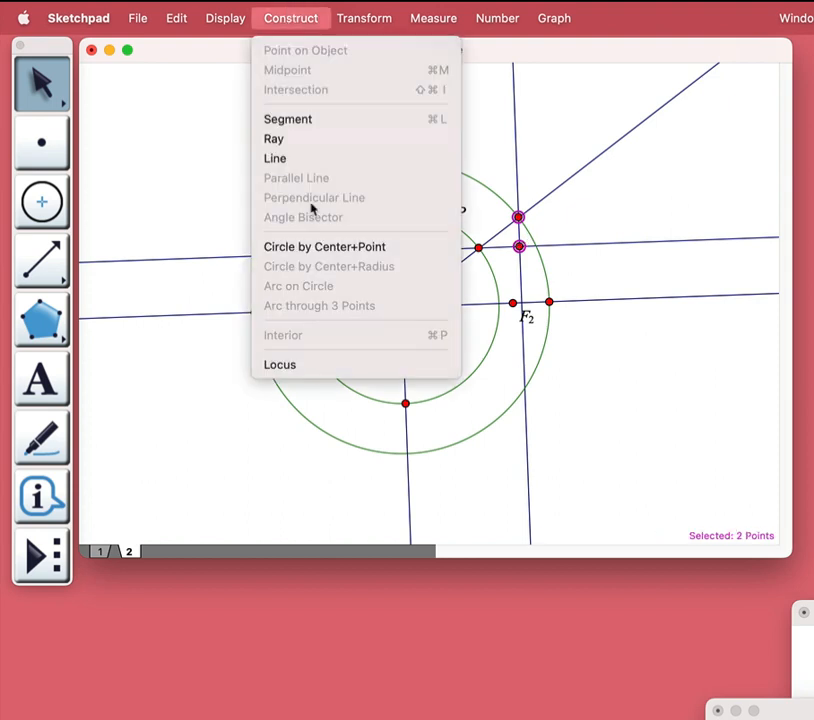
left_click(338, 364)
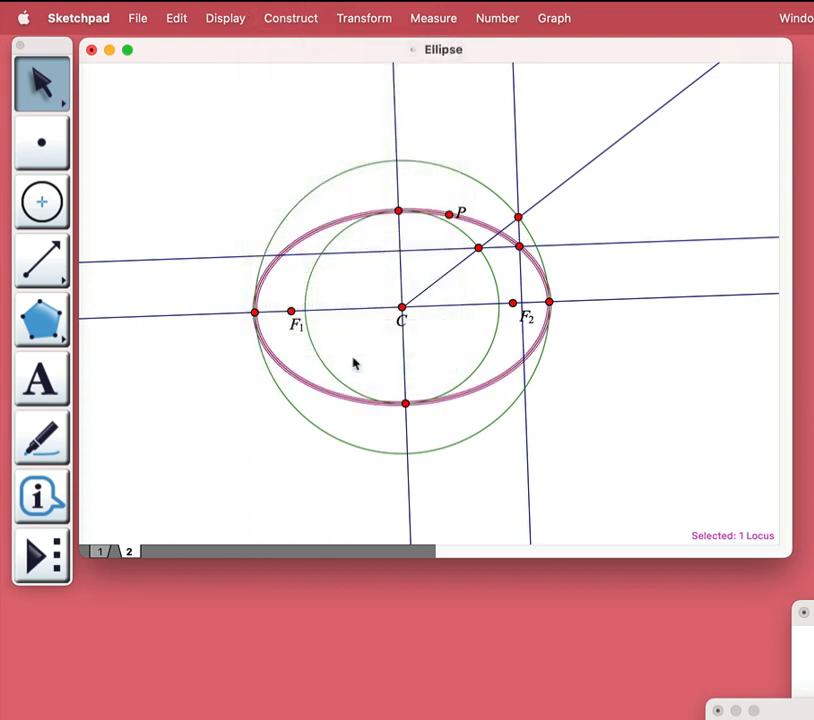
left_click(563, 238)
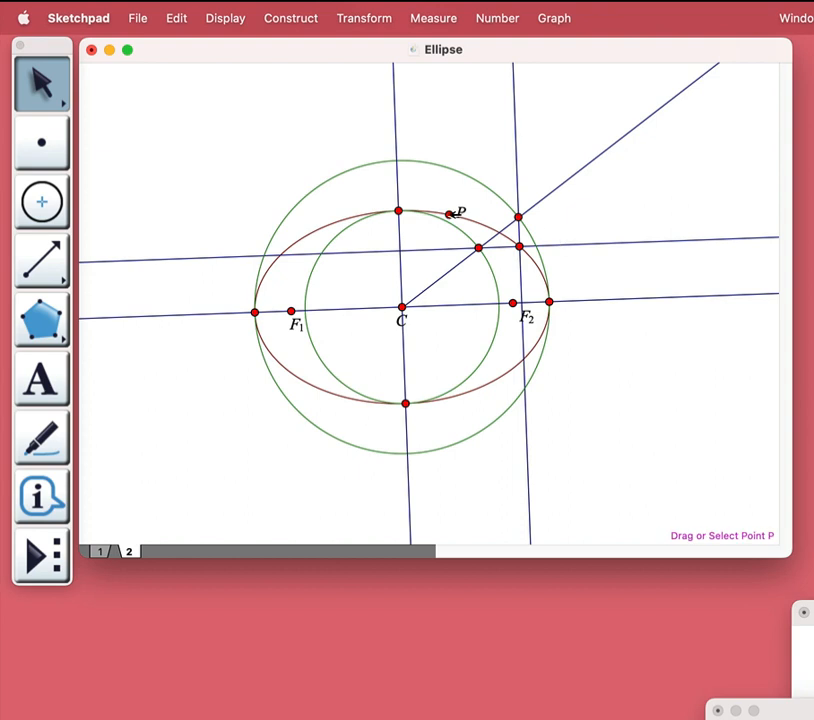
- Hide the ray's point on the outer circle, the ray, the perpendicular line through that point, and the outer circle
left_click(519, 217)
key("super+h")
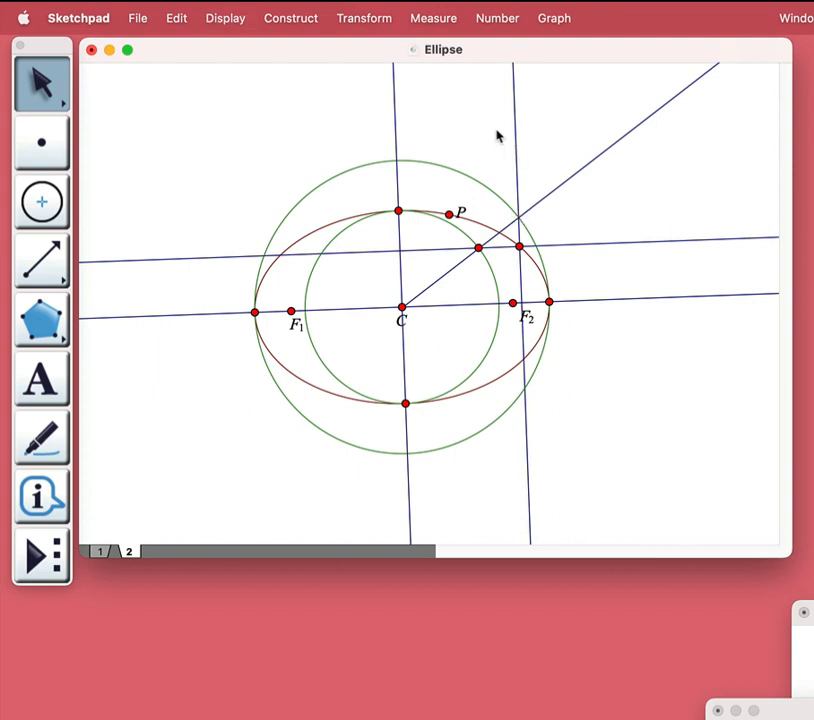
left_click_drag(496, 130, 605, 184)
key("super+h")
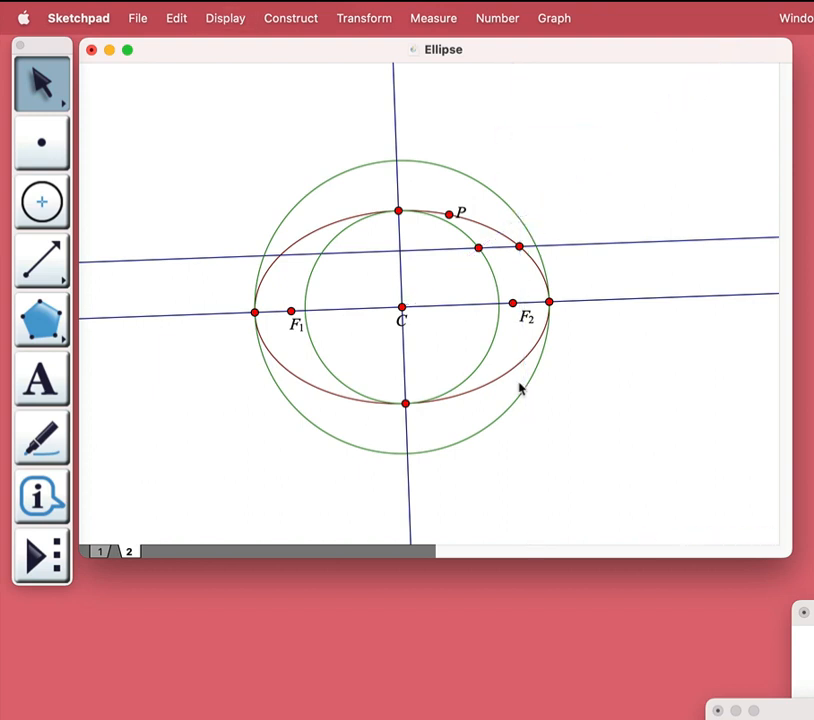
left_click(522, 393)
key("super+h")
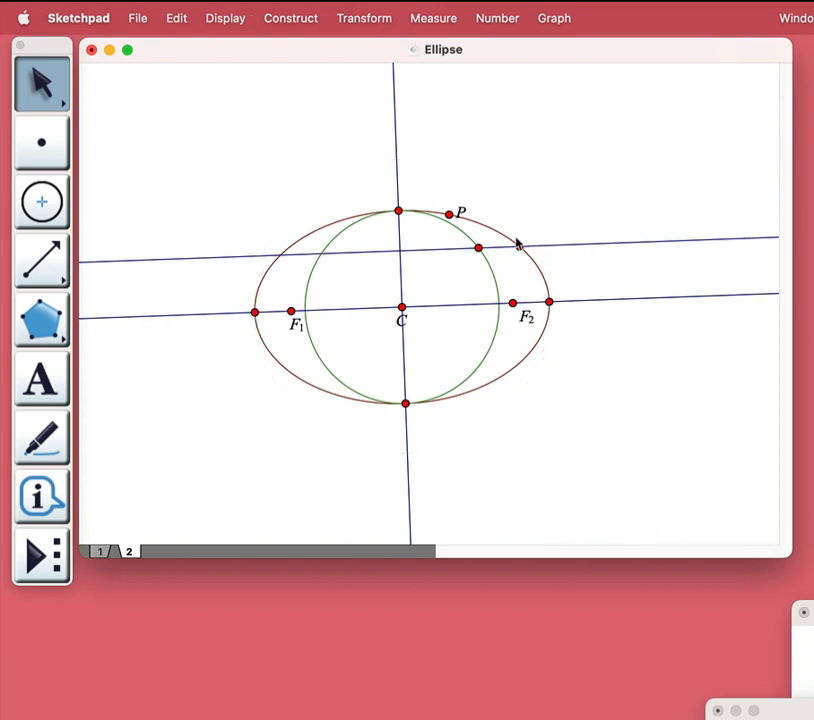
- Hide the locus-tracing intersection point, the parallel line through it, and the line through F1 and F2
left_click(519, 246)
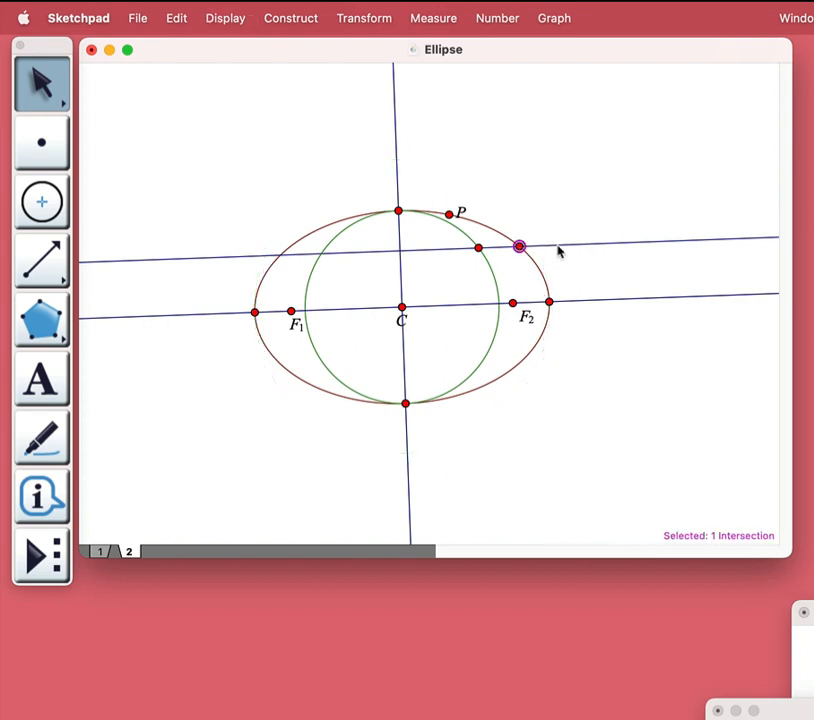
key("super+h")
left_click(565, 242)
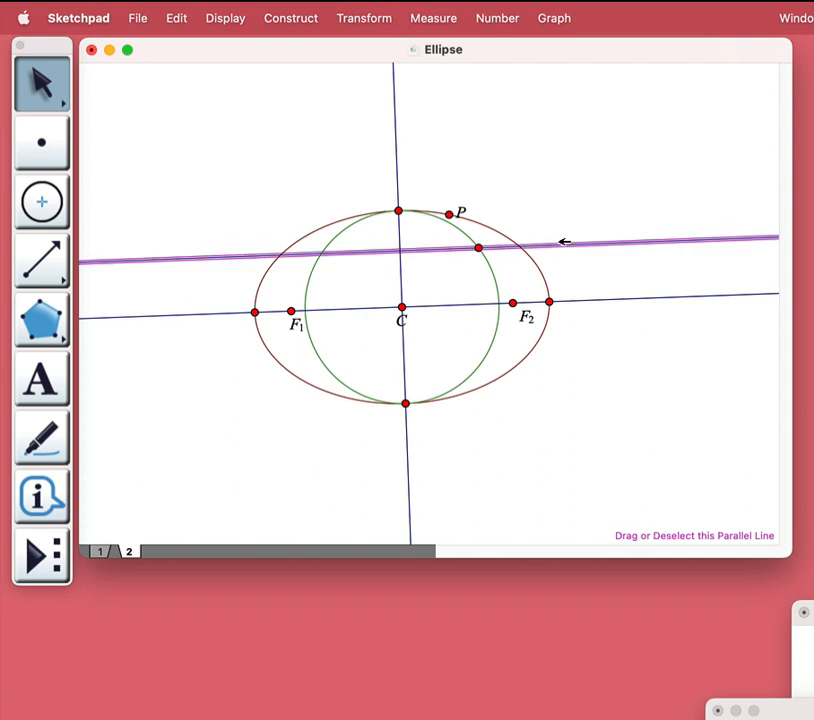
key("super+h")
left_click(593, 299)
key("super+h")
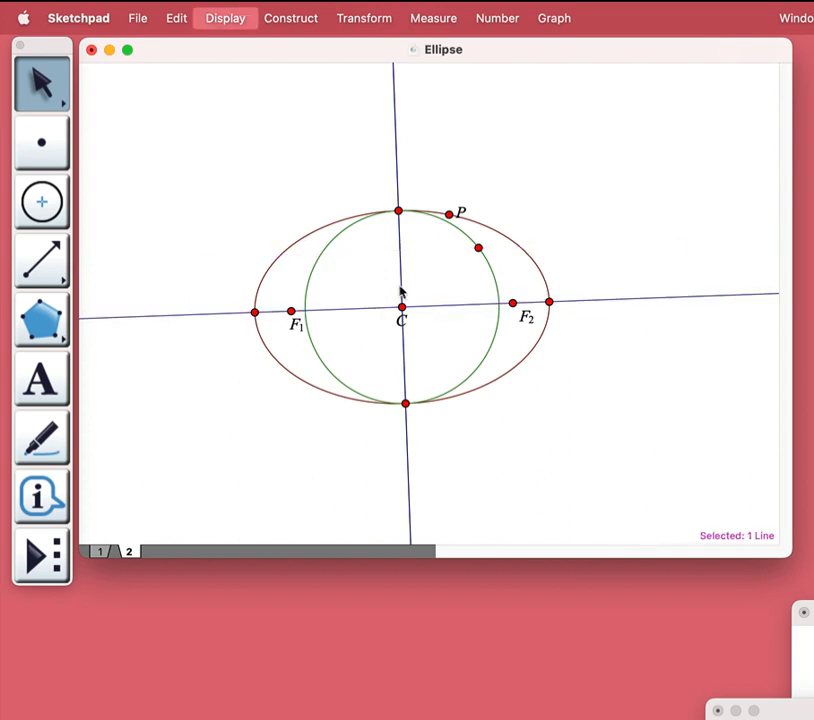
- Hide point C, the perpendicular line through it, and the inner circle
left_click_drag(383, 283, 421, 320)
key("super+h")
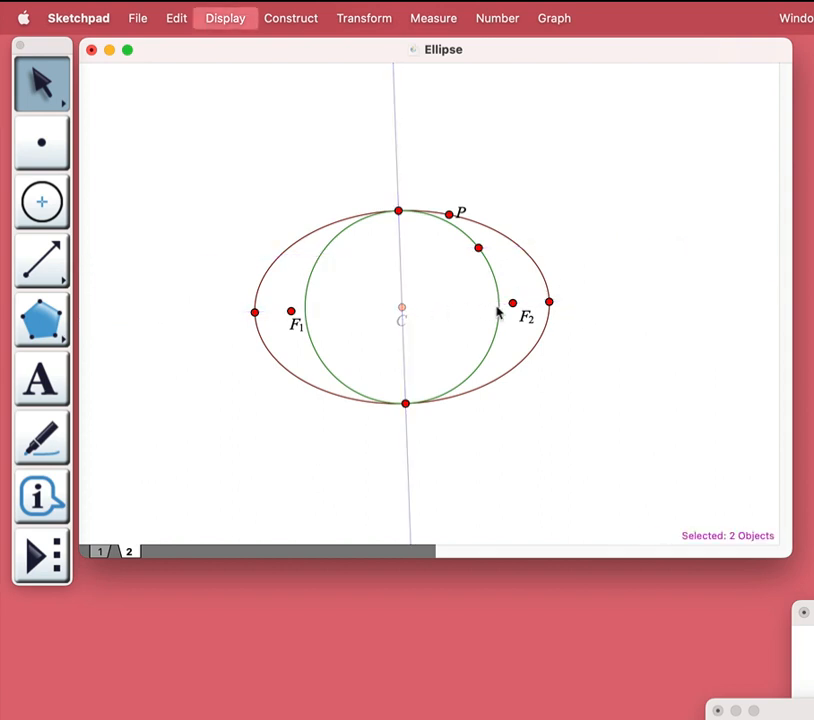
left_click(497, 282)
key("super+h")
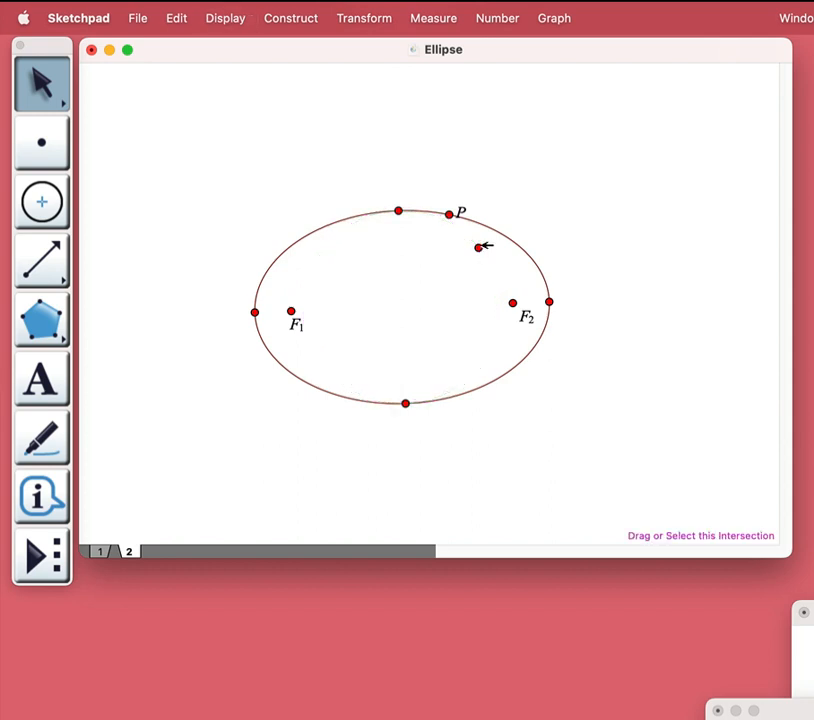
- Hide all remaining unlabelled points, including the four axis endpoints, leaving only the ellipse, F1, F2 and P
left_click(478, 247)
key("super+h")
left_click(398, 210)
key("super+h")
left_click(405, 403)
key("super+h")
left_click(255, 311)
key("super+h")
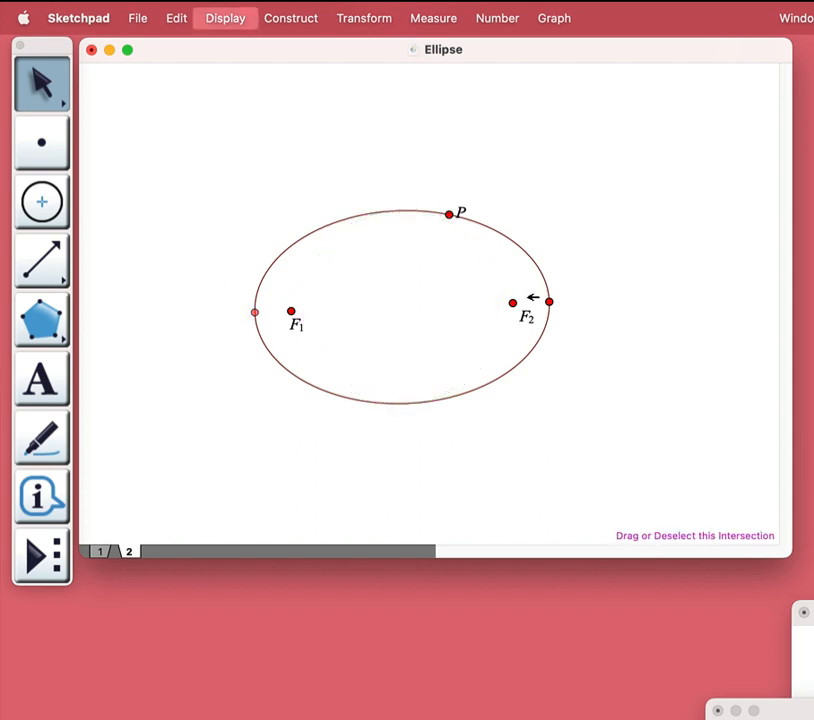
left_click(549, 301)
key("super+h")
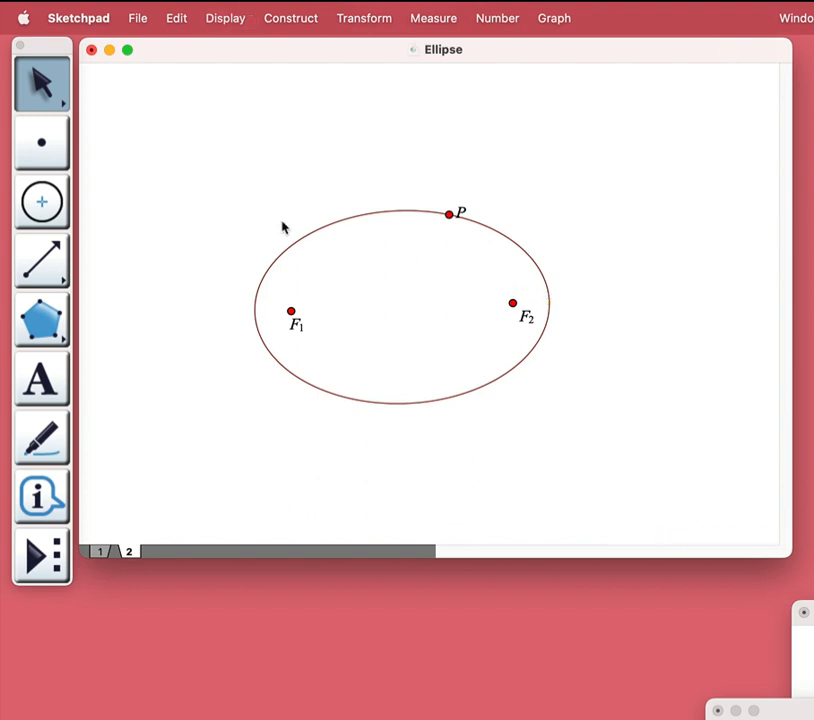
- Create a custom tool named "Ellipse by Foci and Random Point" from the ellipse, F1, F2 and P
left_click_drag(235, 204, 570, 425)
left_click(62, 545)
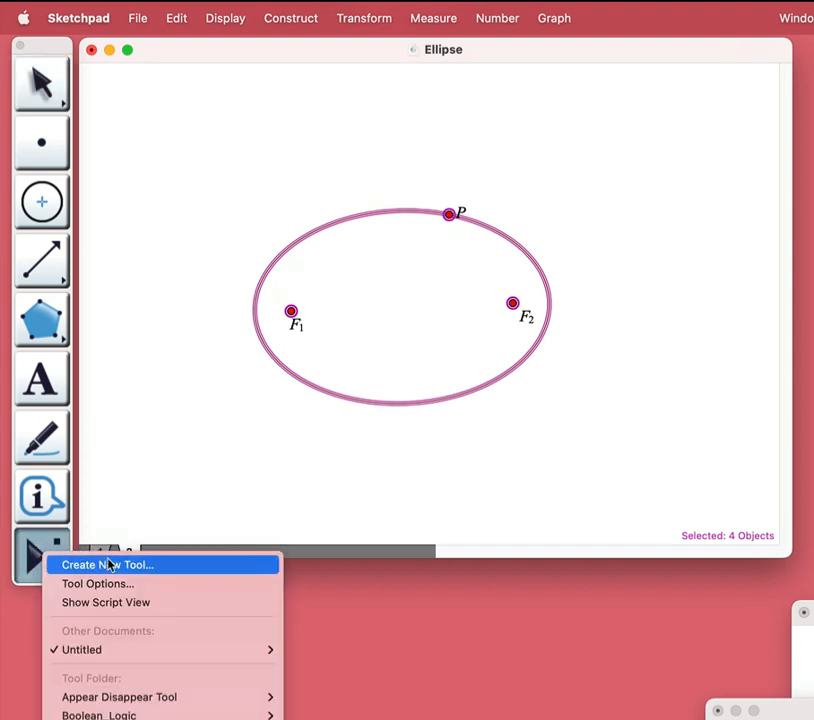
left_click(109, 567)
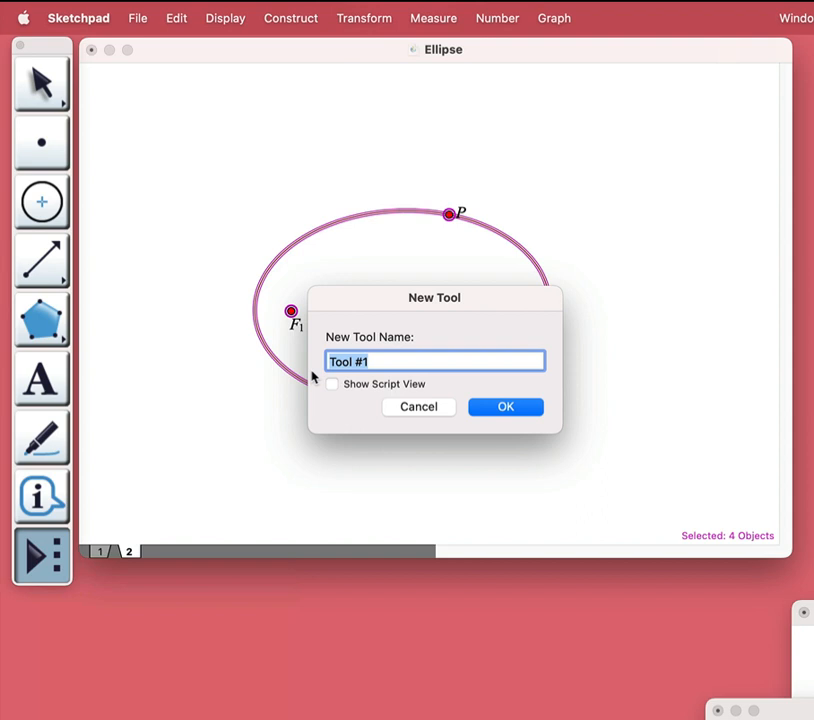
type("Ellipse by Foci")
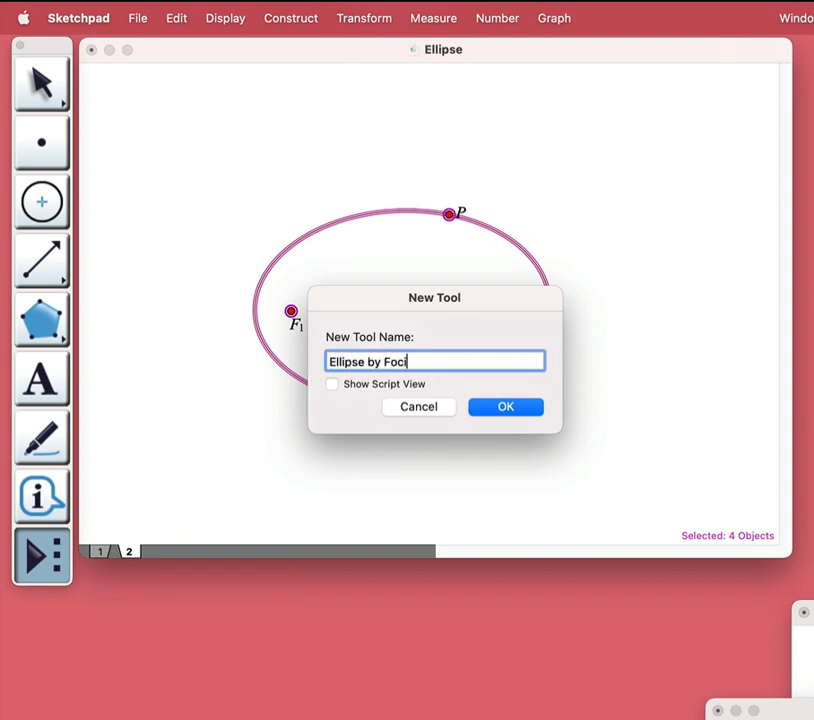
type(" and Random Point")
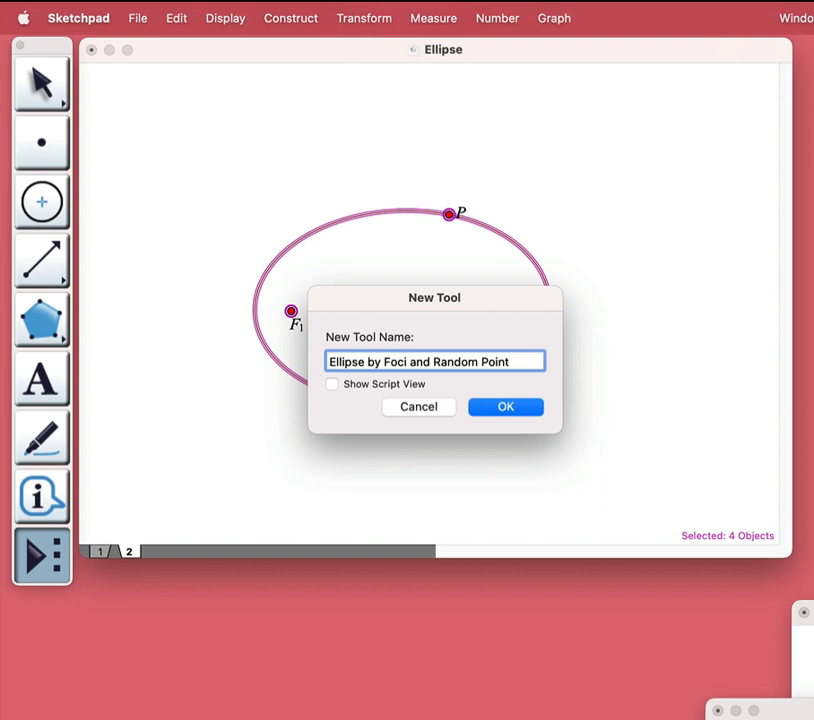
key("Return")
left_click(138, 438)
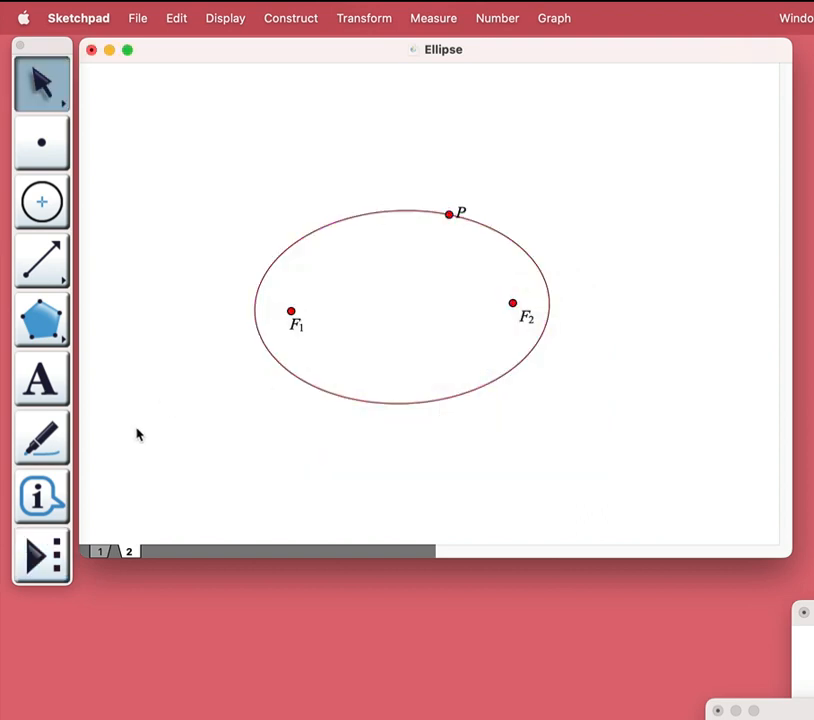
- Draw a smaller second ellipse above and left of the first using the Ellipse by Foci and Random Point tool
left_click(46, 560)
left_click(46, 560)
left_click(44, 558)
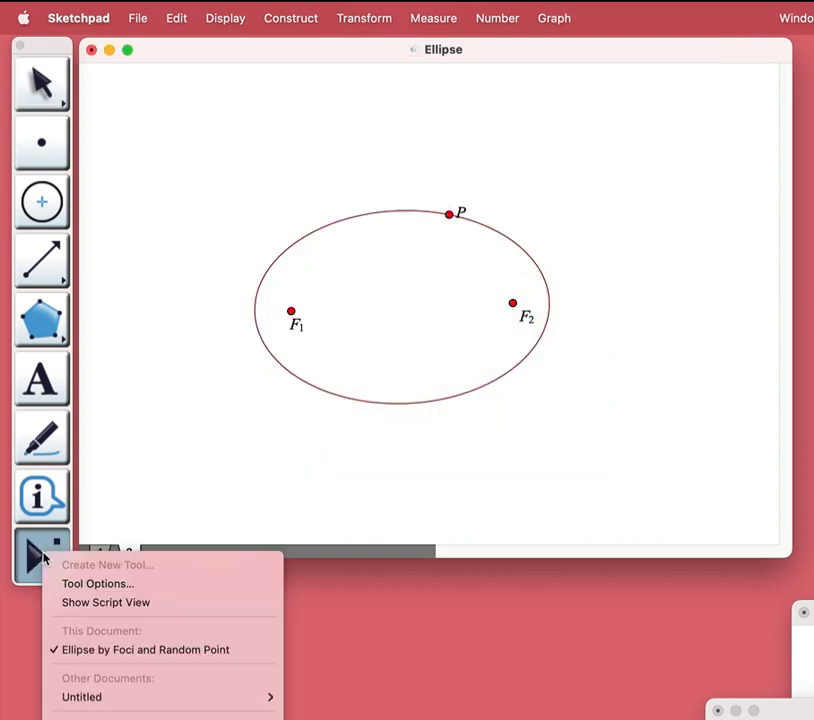
left_click(123, 660)
left_click(174, 204)
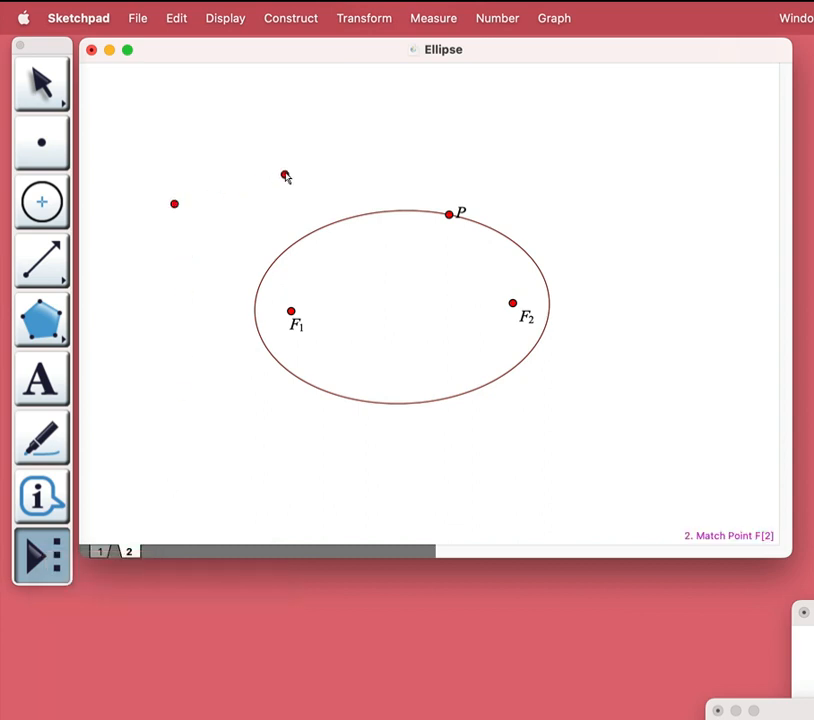
left_click(295, 174)
left_click(240, 120)
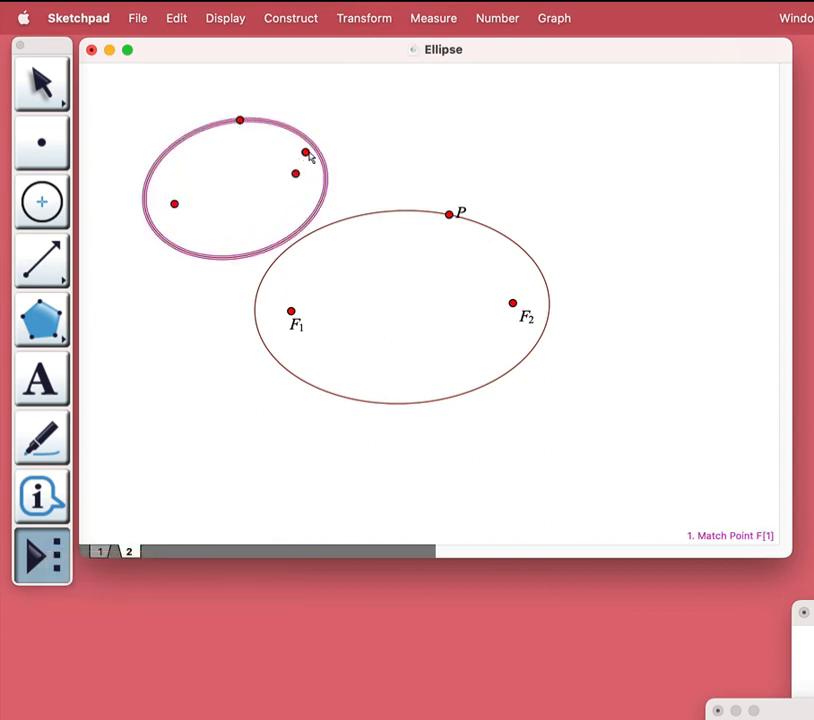
- Draw two more small ellipses above and to the right of the labelled ellipse using the Ellipse by Foci and Random Point tool
left_click(529, 112)
left_click(645, 166)
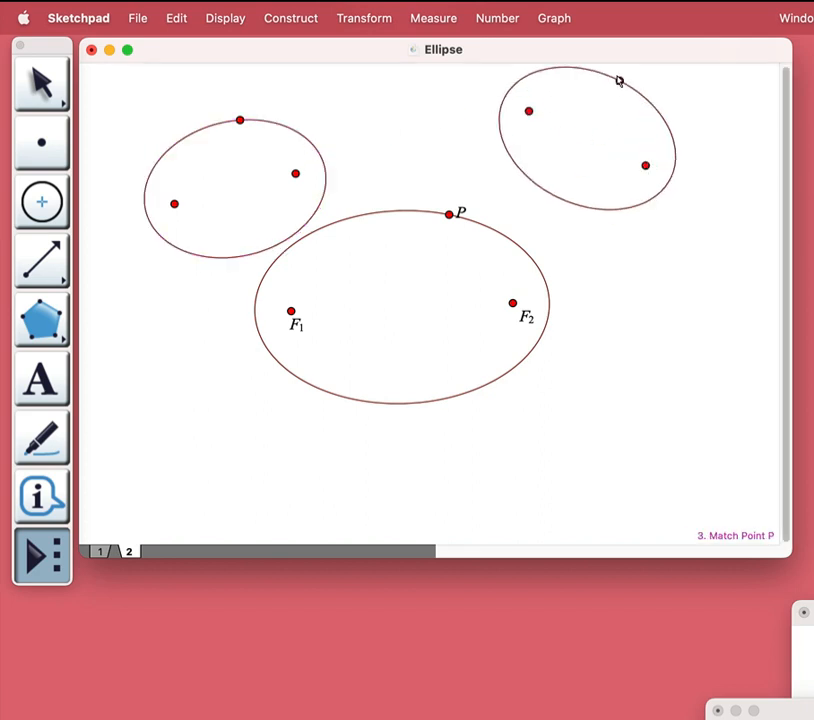
left_click(617, 105)
left_click(603, 259)
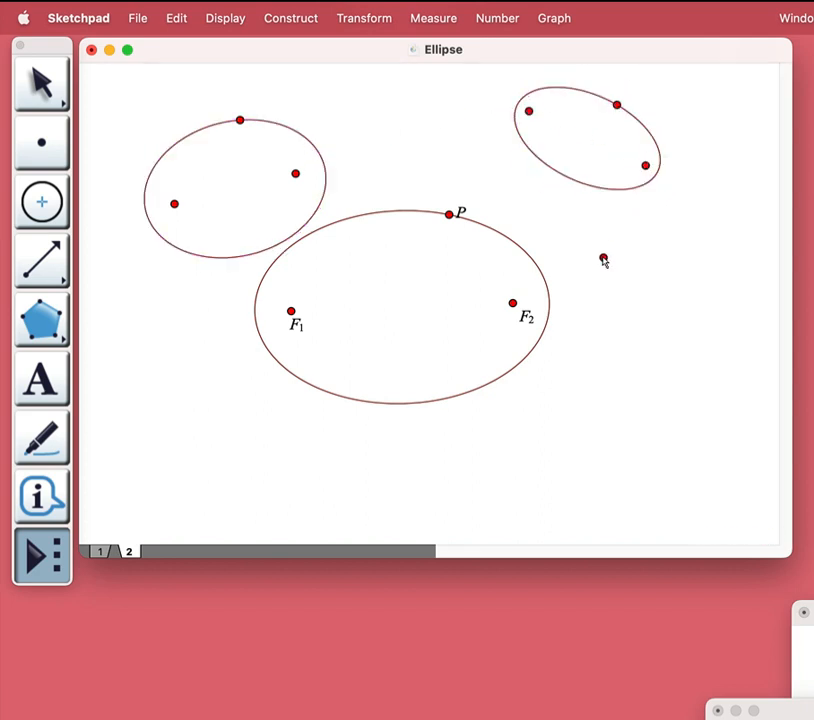
left_click(717, 236)
left_click(688, 214)
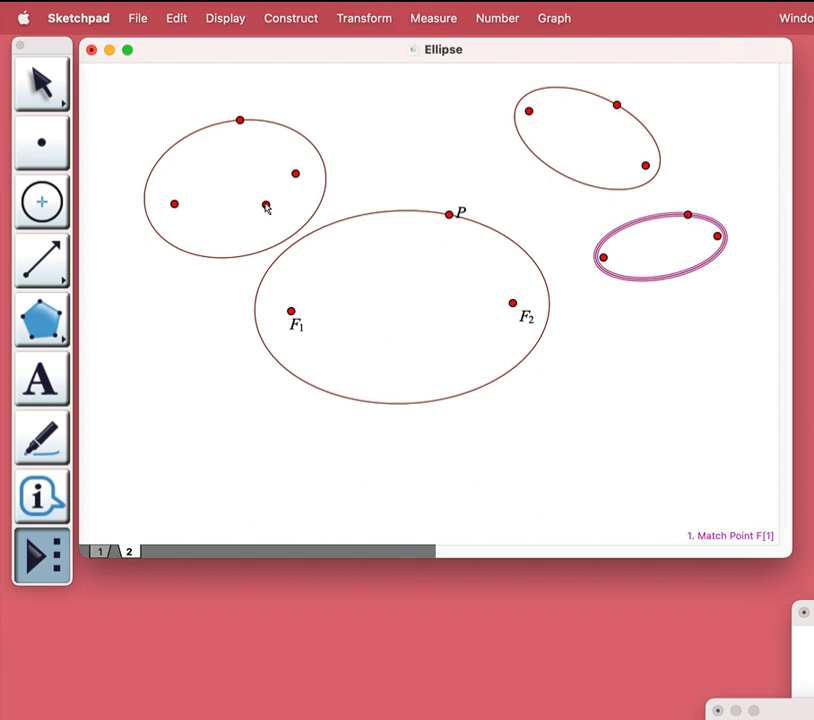
- Delete all ellipses and their points, including the leftover point, to empty page 2 of the sketch
left_click(46, 84)
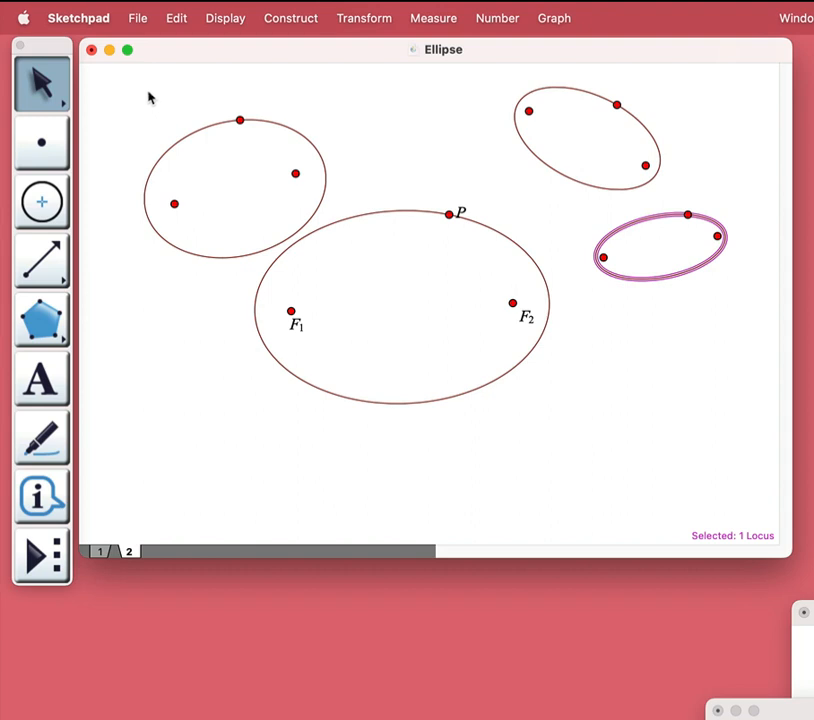
left_click_drag(148, 95, 698, 452)
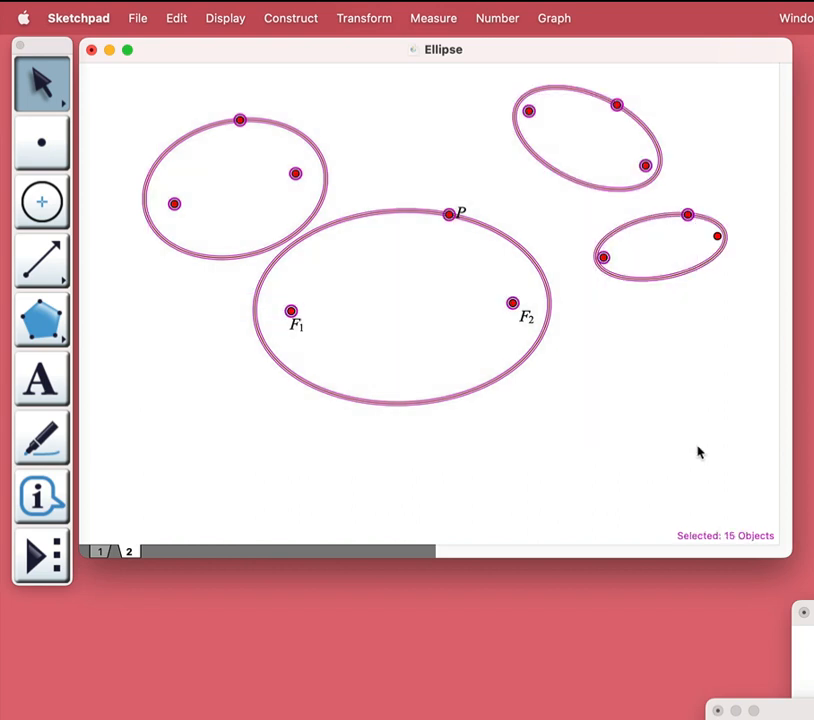
key("Delete")
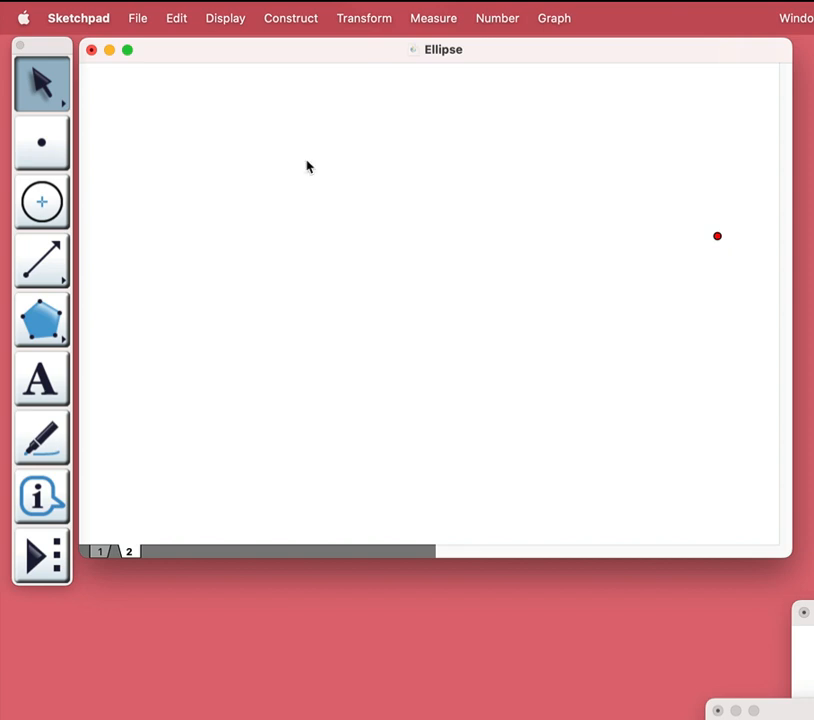
left_click(717, 236)
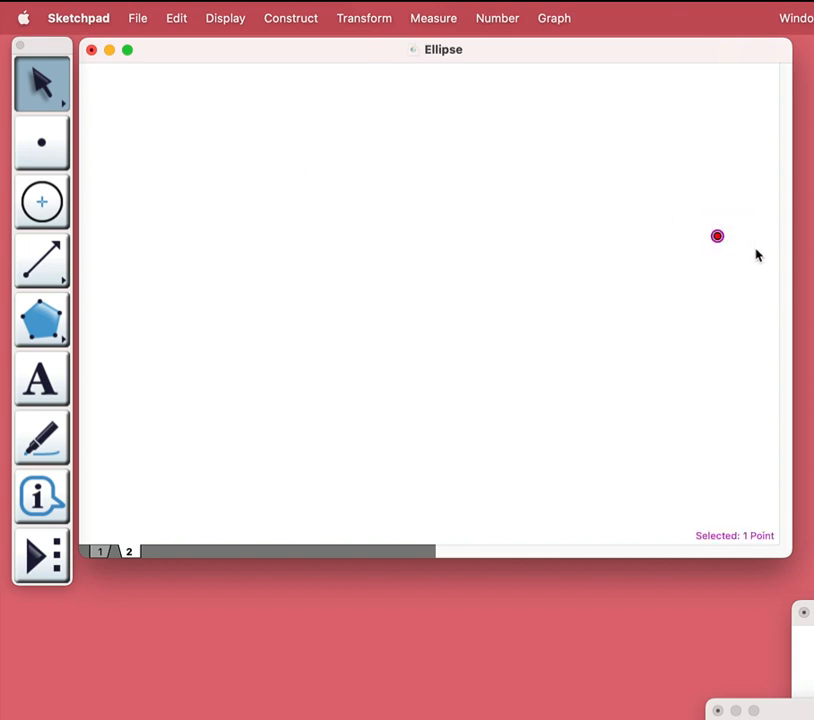
key("Delete")
- Place three free points in a triangle, two level ones as foci and one above between them, and leave them deselected
left_click(44, 150)
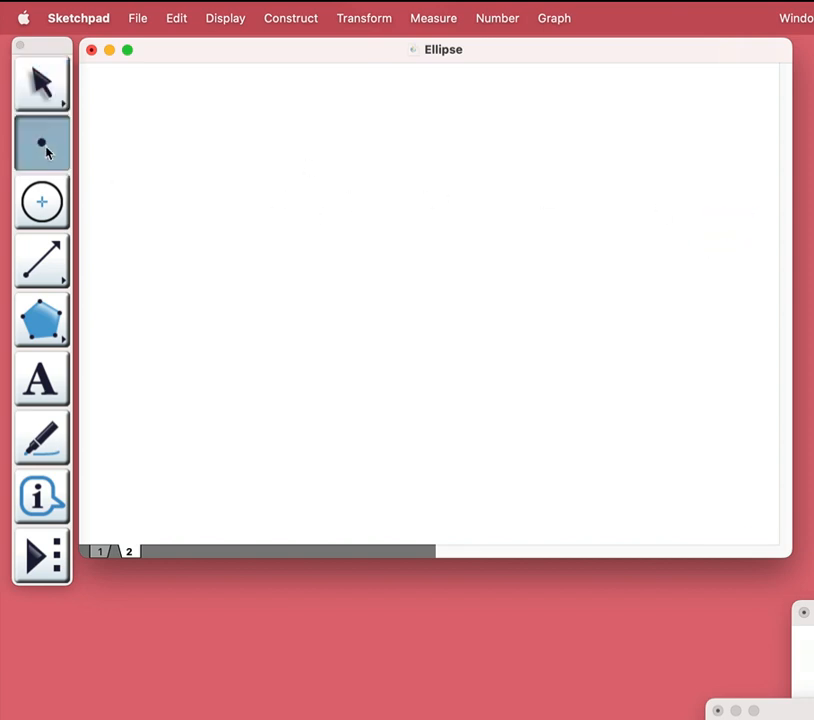
left_click(291, 297)
left_click(530, 289)
left_click(439, 186)
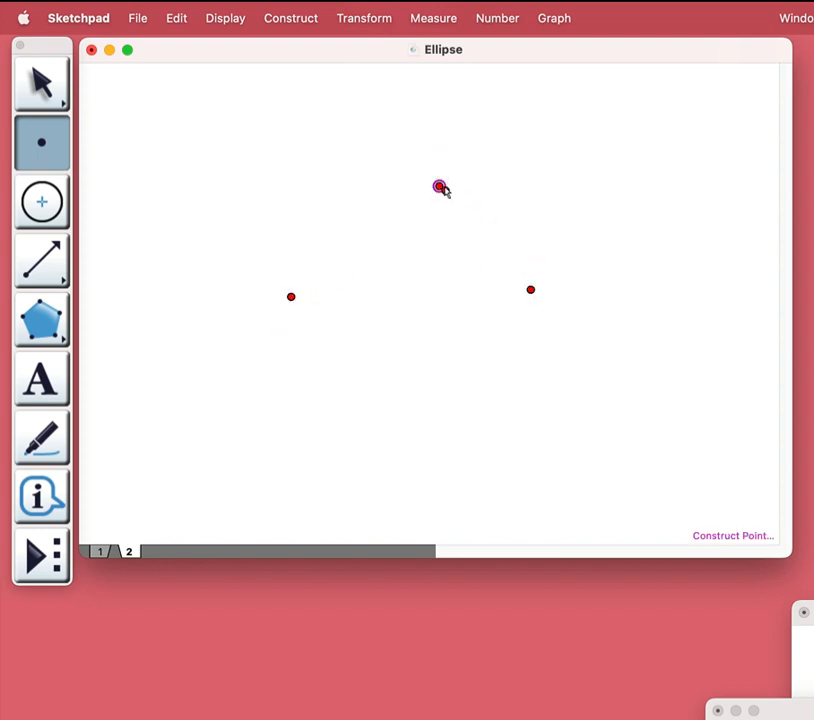
left_click(33, 64)
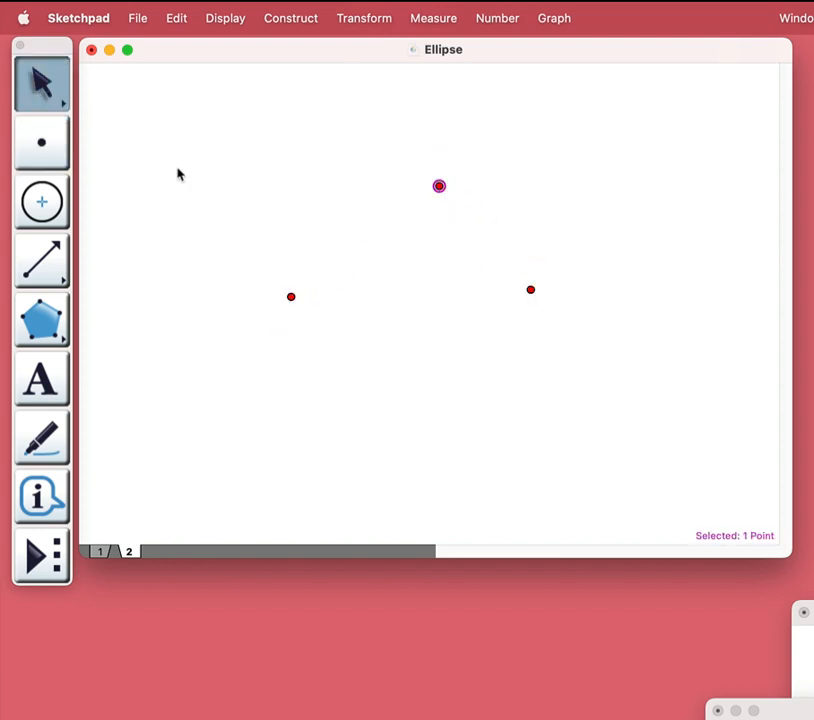
left_click(178, 175)
- Show the script view of the Ellipse by Foci and Random Point tool, move it below the points, and review its construction steps
left_click(48, 558)
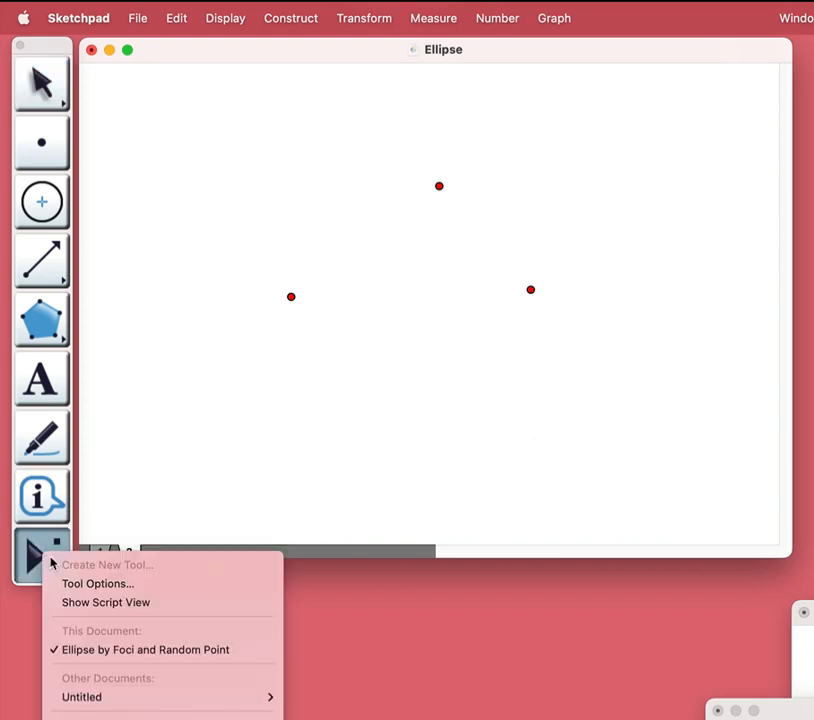
left_click(112, 606)
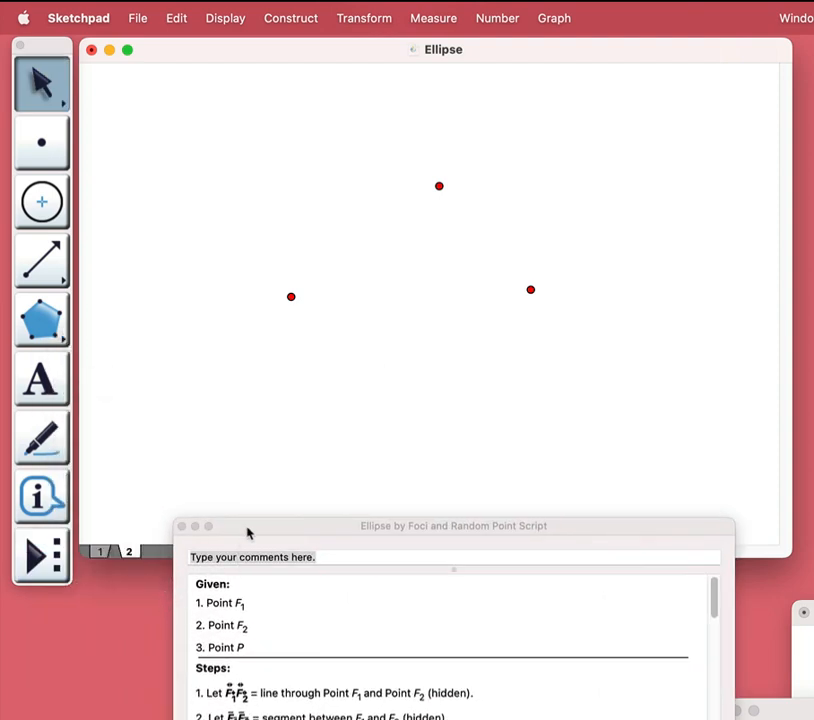
left_click_drag(249, 527, 188, 451)
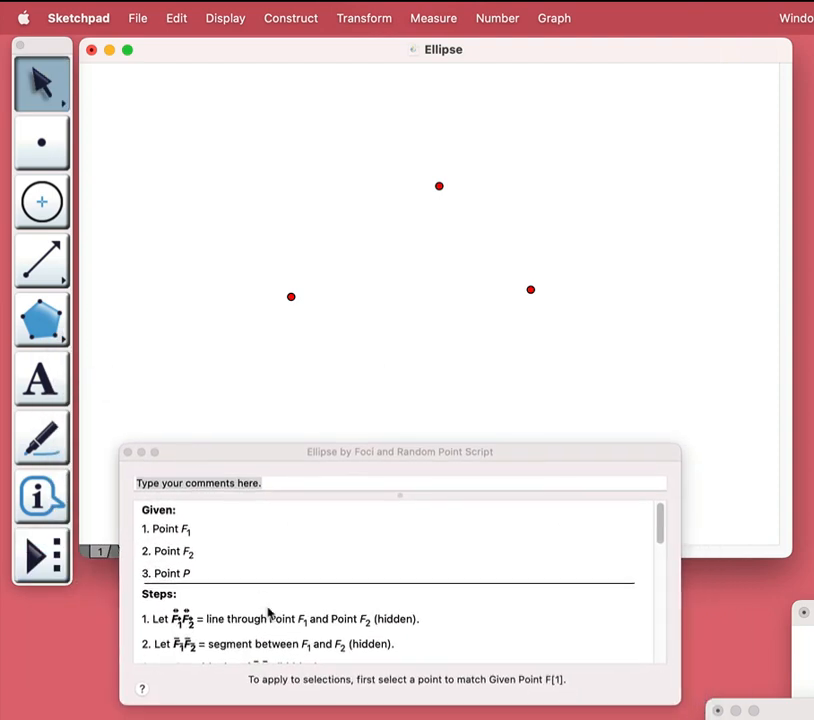
scroll(268, 613, "down", 6)
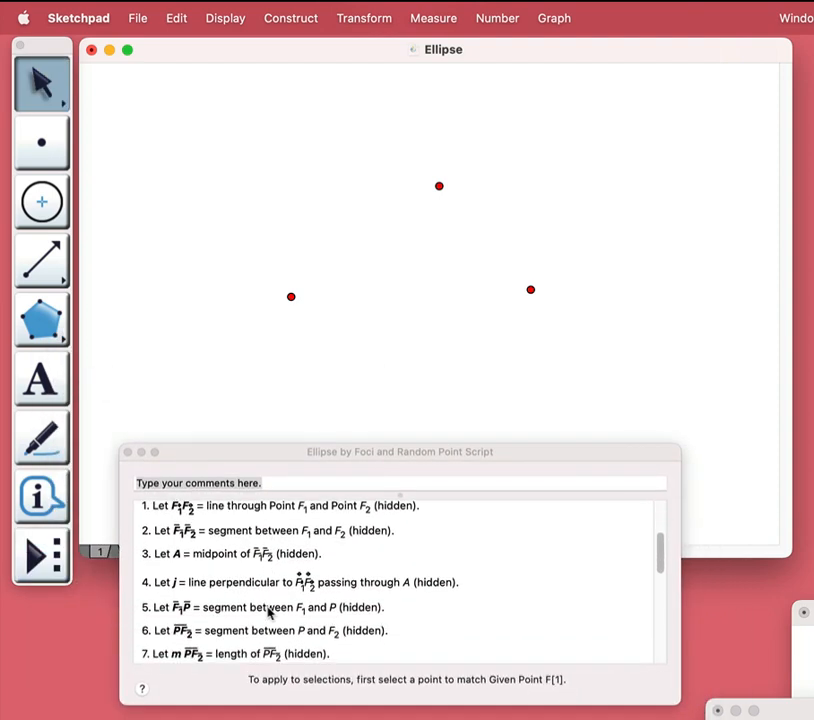
scroll(268, 612, "down", 10)
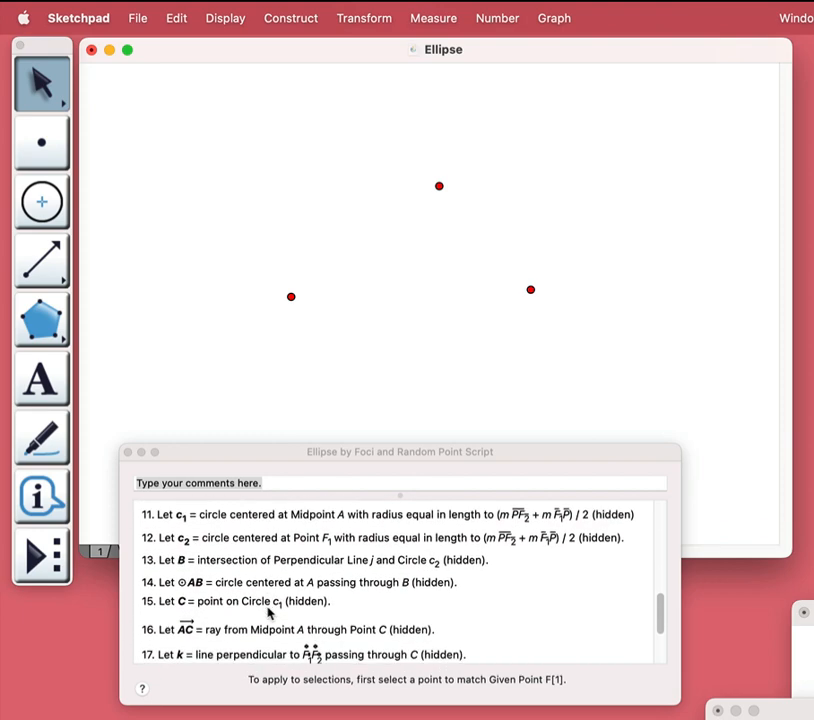
scroll(268, 613, "up", 11)
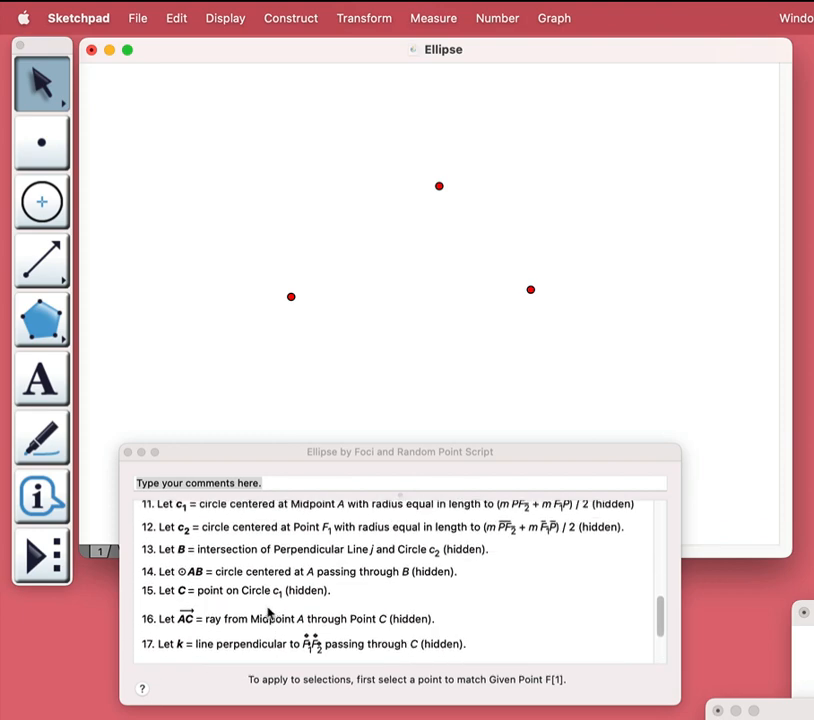
scroll(268, 613, "up", 6)
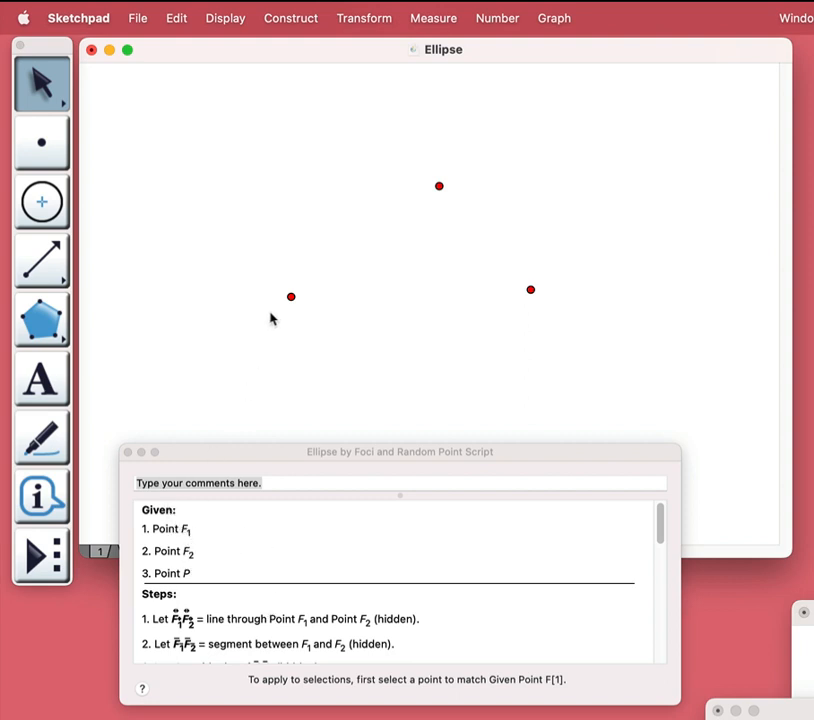
- Match the lower-left, lower-right and upper points, in that order, to the script's givens F1, F2 and P
left_click(291, 296)
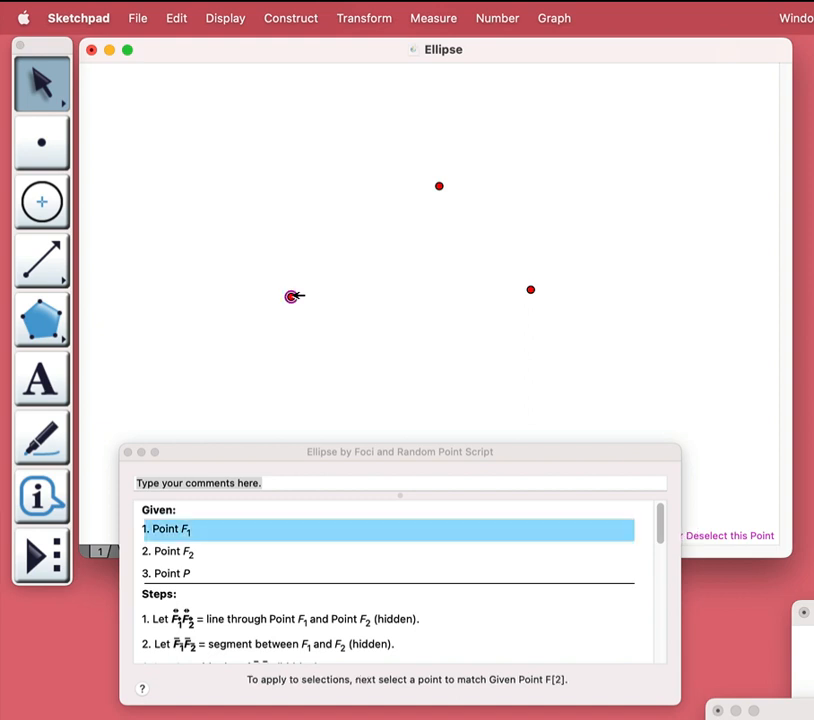
left_click(531, 289)
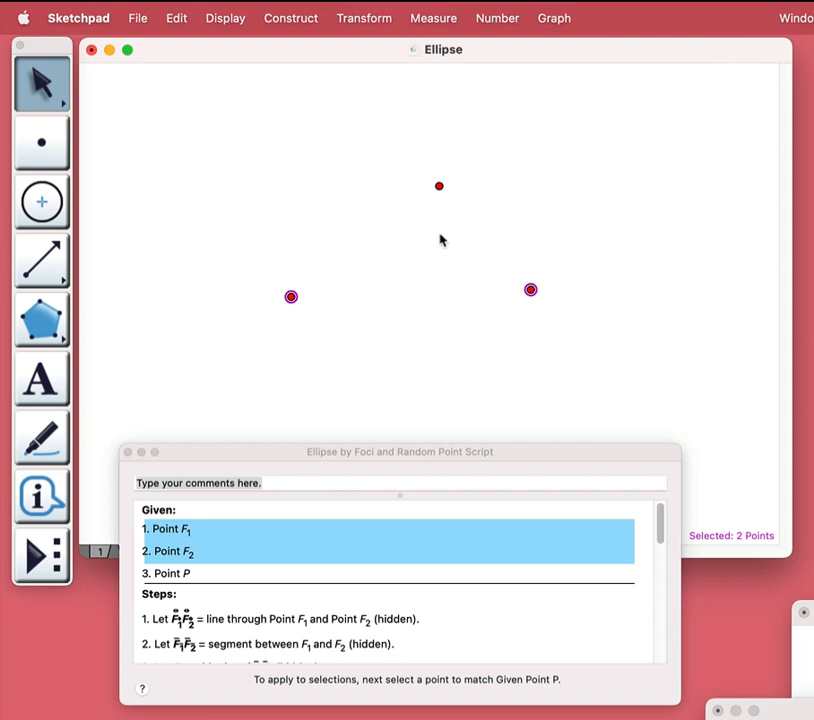
left_click(440, 185)
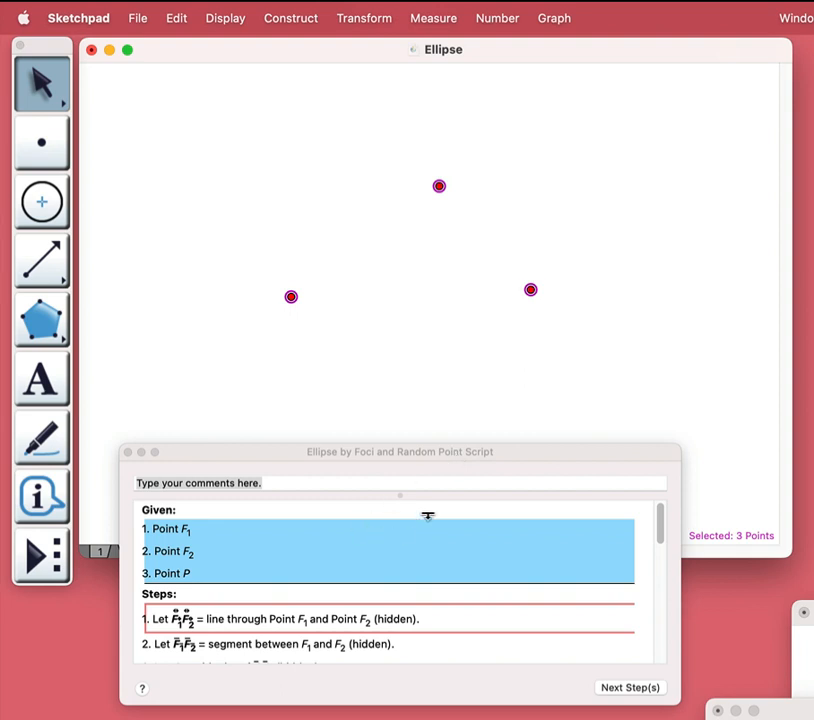
- Run script steps 1 to 4 one at a time, constructing the line and segment F1F2, midpoint A and perpendicular j
left_click(645, 693)
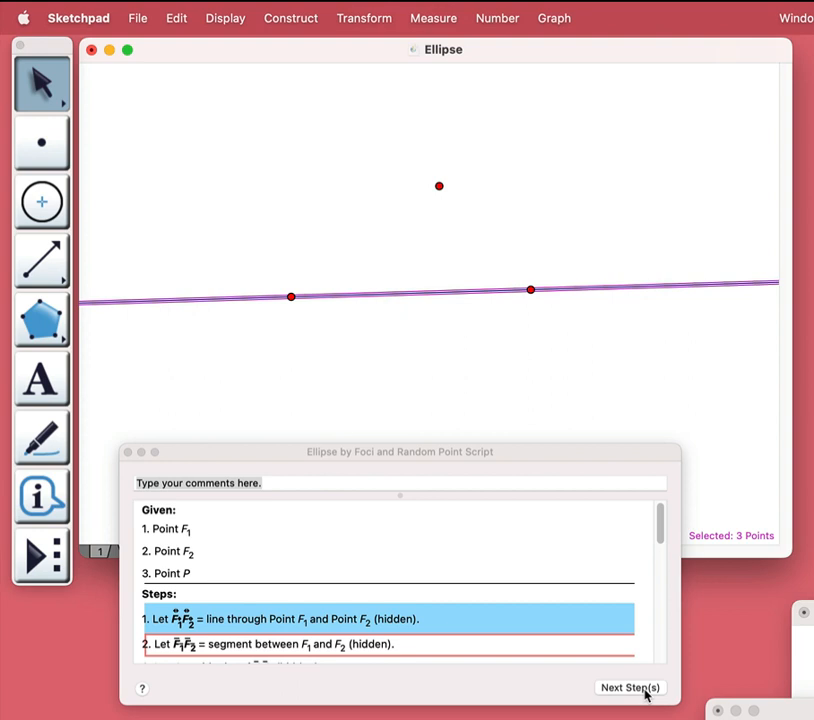
left_click(645, 693)
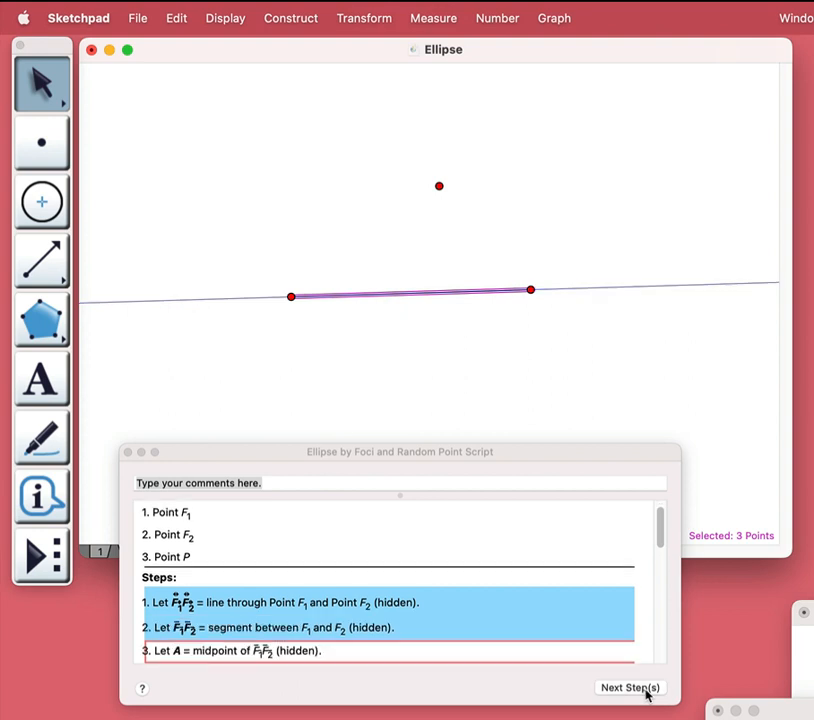
left_click(645, 693)
left_click(645, 693)
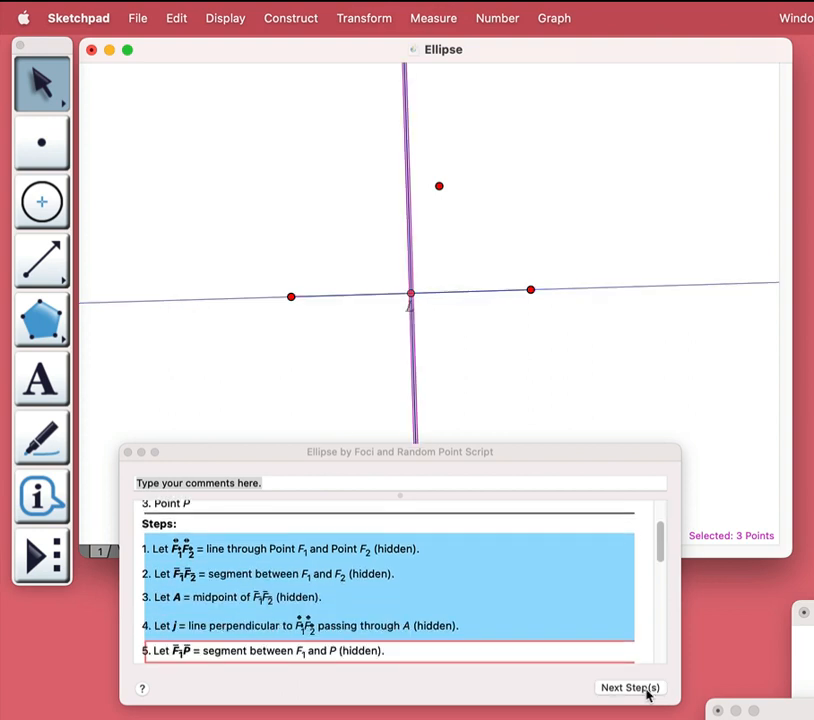
- Run script steps 5 to 10 one at a time, constructing segments F1P and PF2, their lengths, the sum and half the sum
left_click(645, 690)
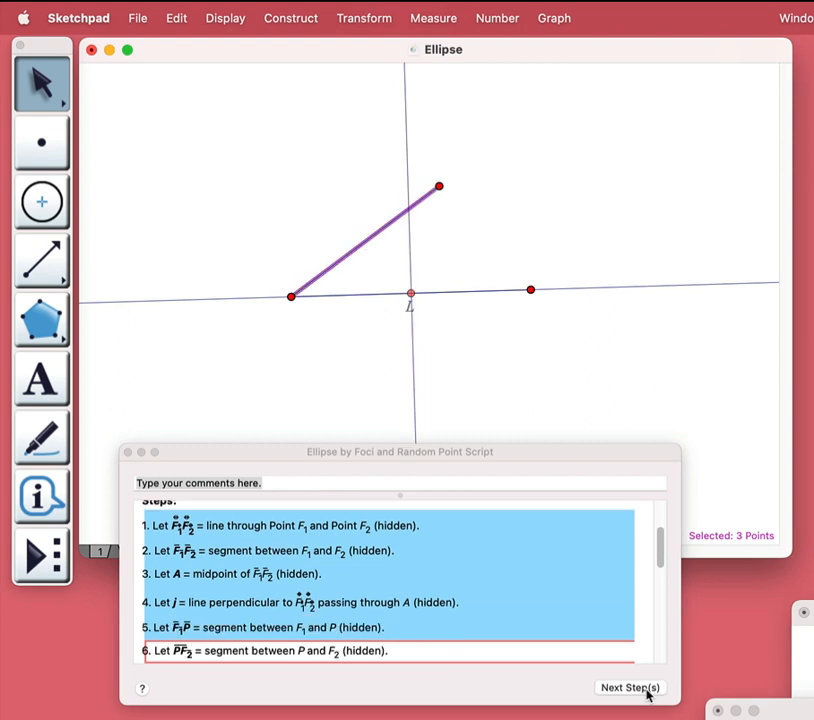
left_click(645, 690)
left_click(645, 690)
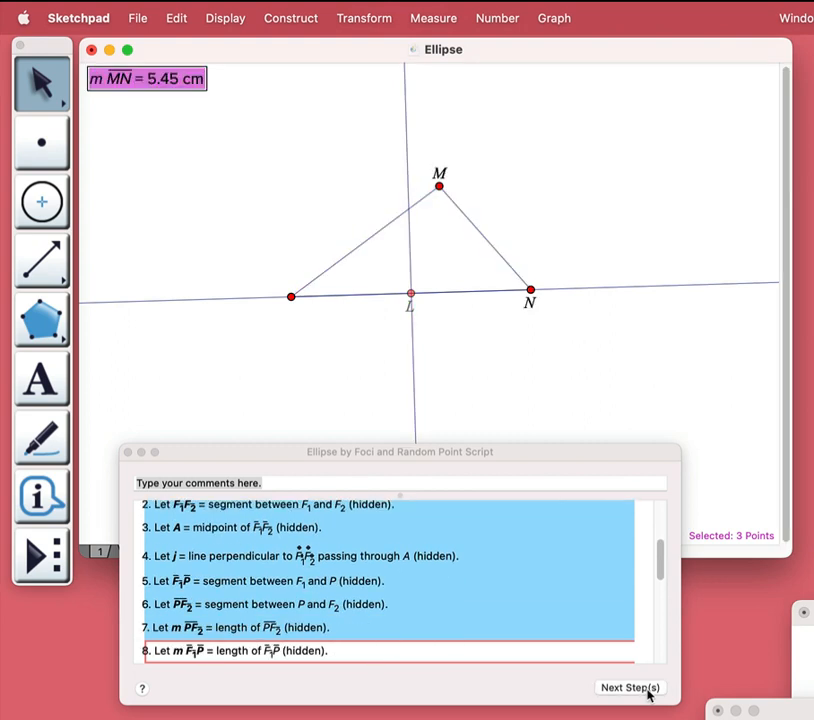
left_click(645, 690)
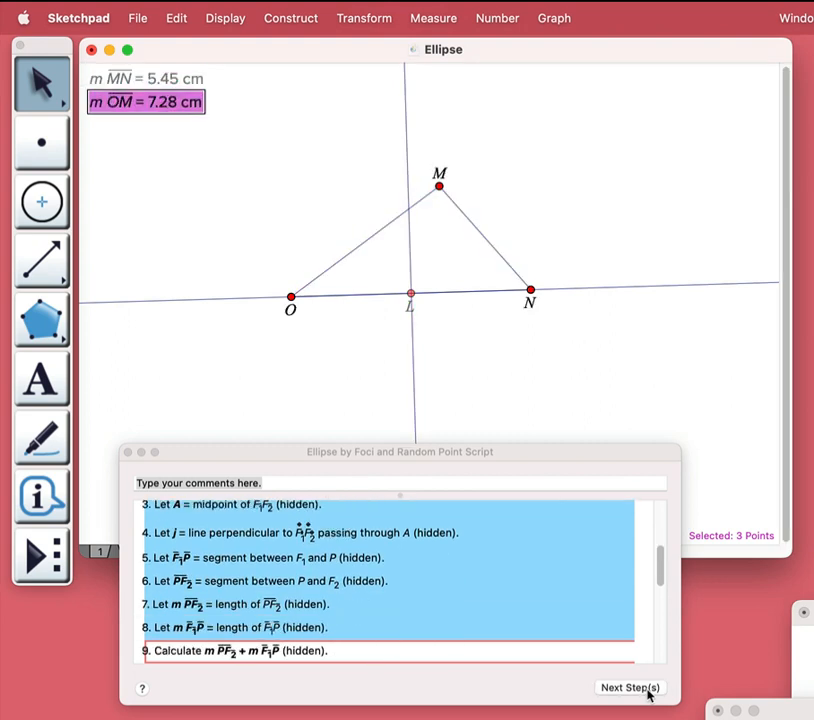
left_click(645, 690)
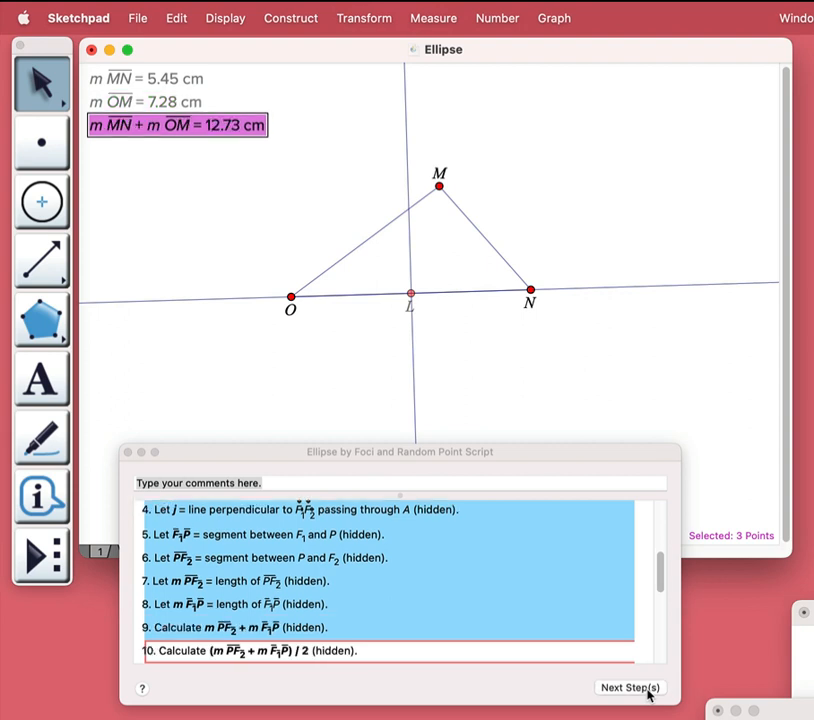
left_click(645, 690)
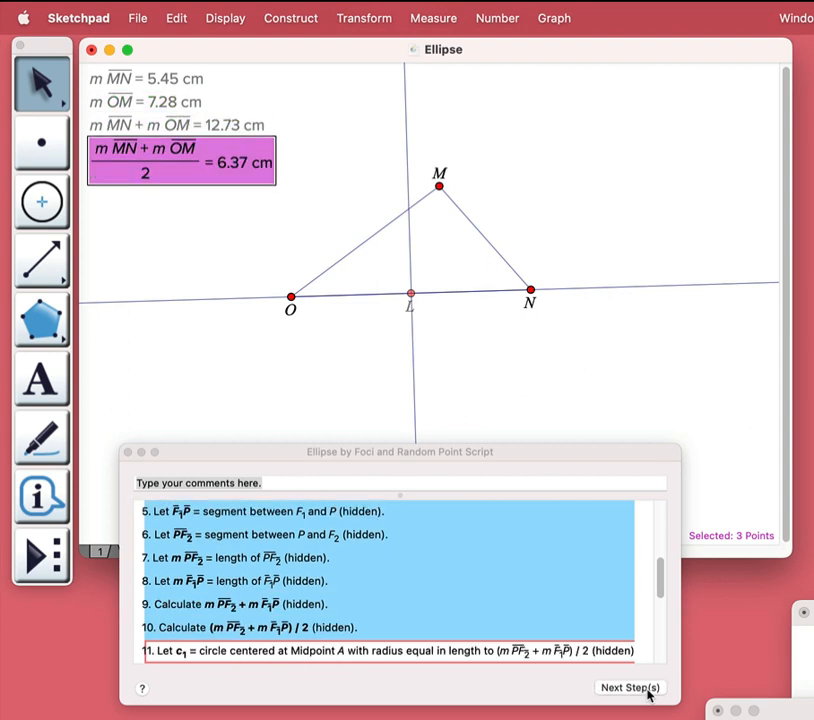
- Run script steps 11 to 14, constructing circles c1 and c2, intersection B and circle AB, keeping the script window clear of the circles
left_click(645, 690)
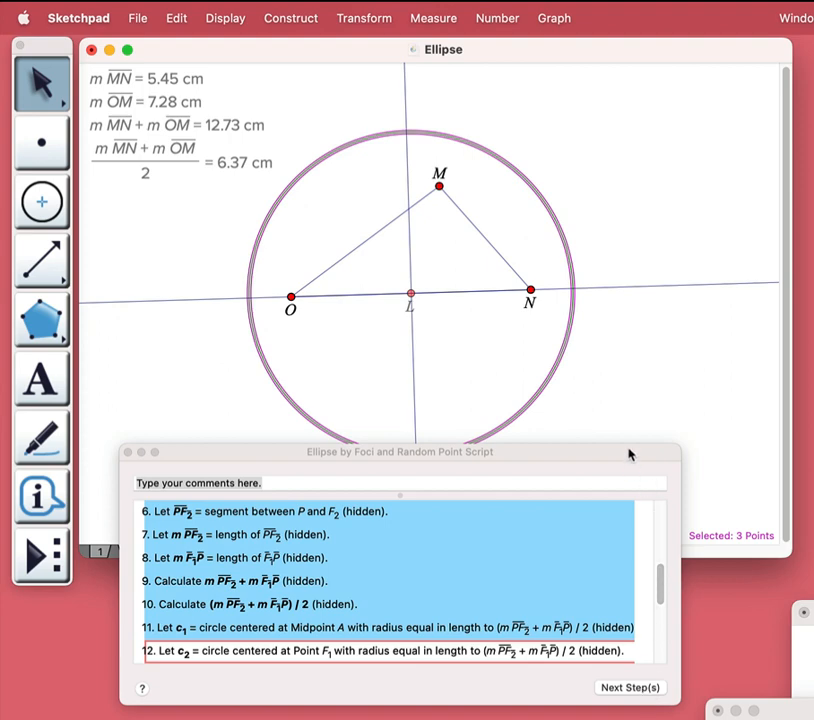
left_click_drag(630, 454, 624, 476)
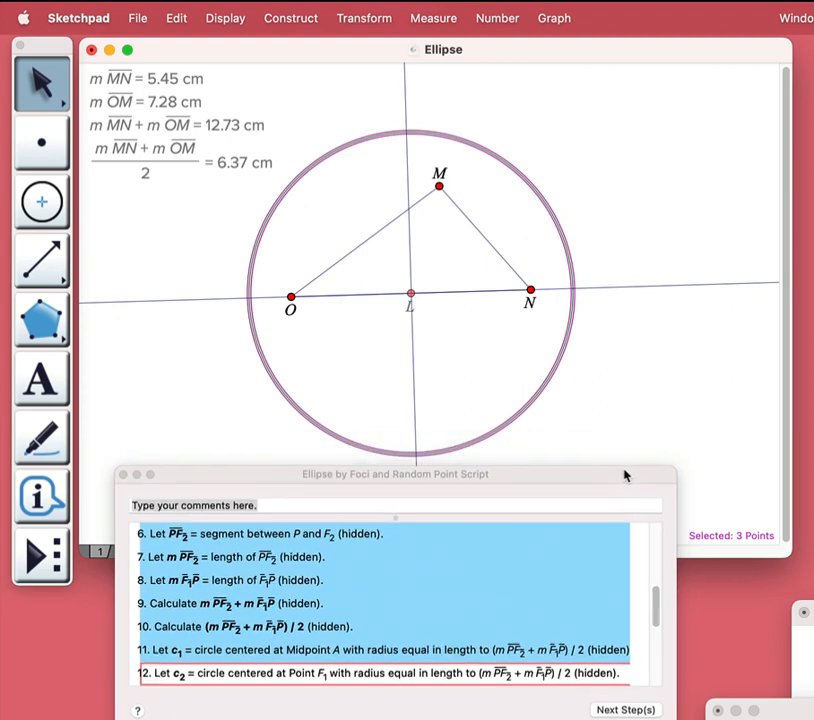
left_click(641, 710)
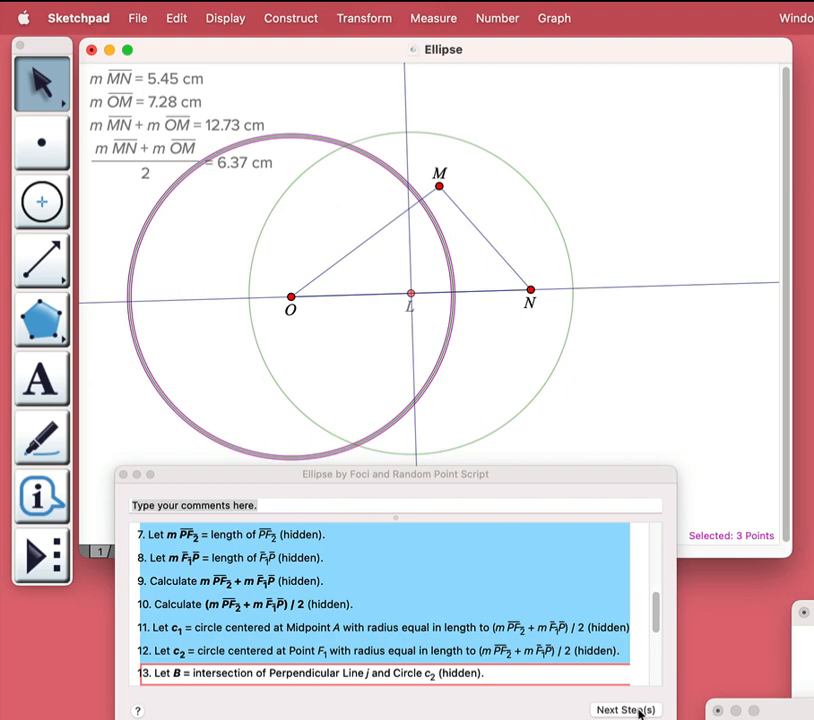
left_click(641, 710)
left_click(640, 712)
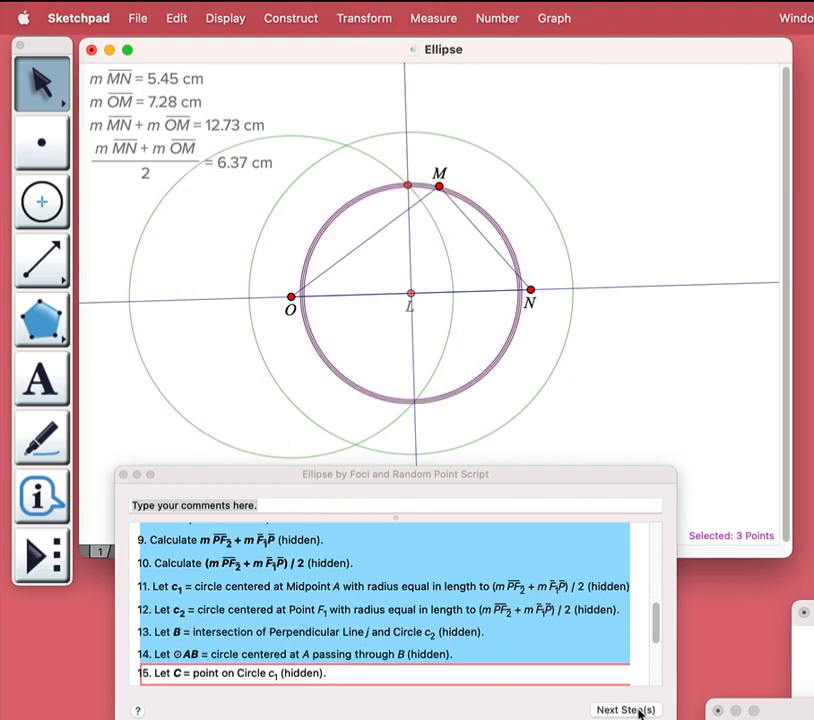
- Run script steps 15 to 17, constructing point C on circle c1, ray AC and the perpendicular k through C
left_click(640, 712)
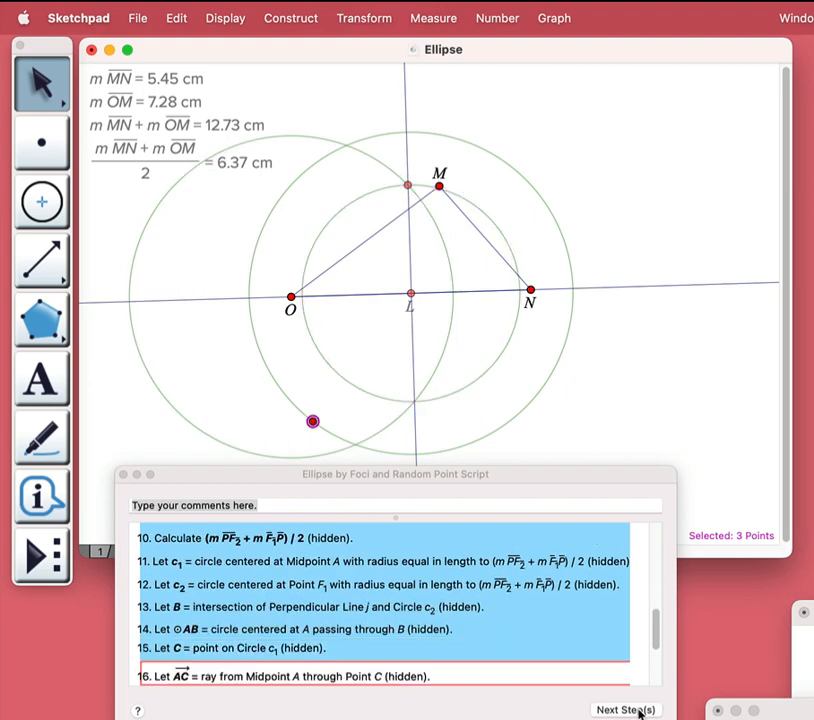
left_click(640, 712)
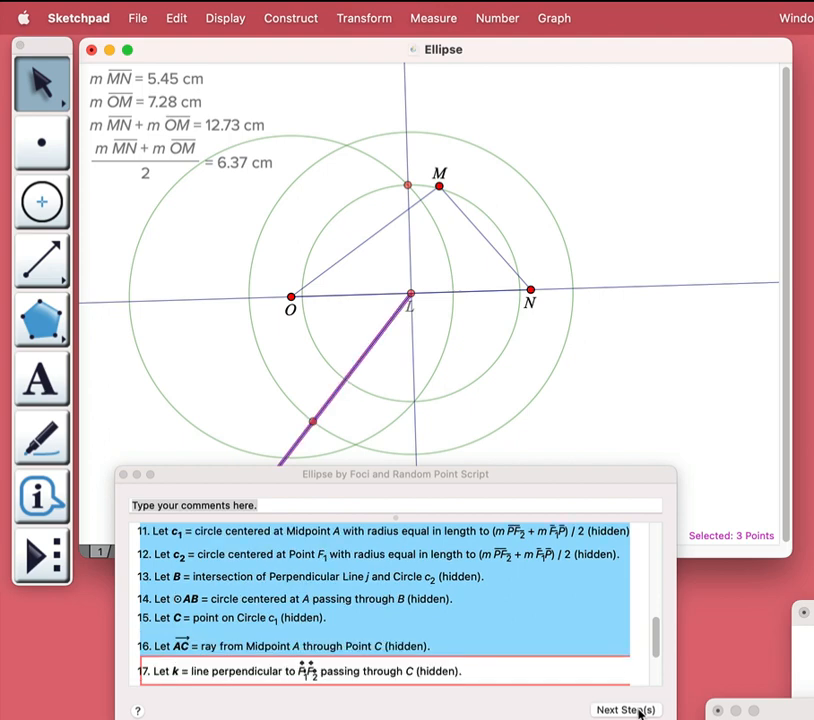
left_click(640, 712)
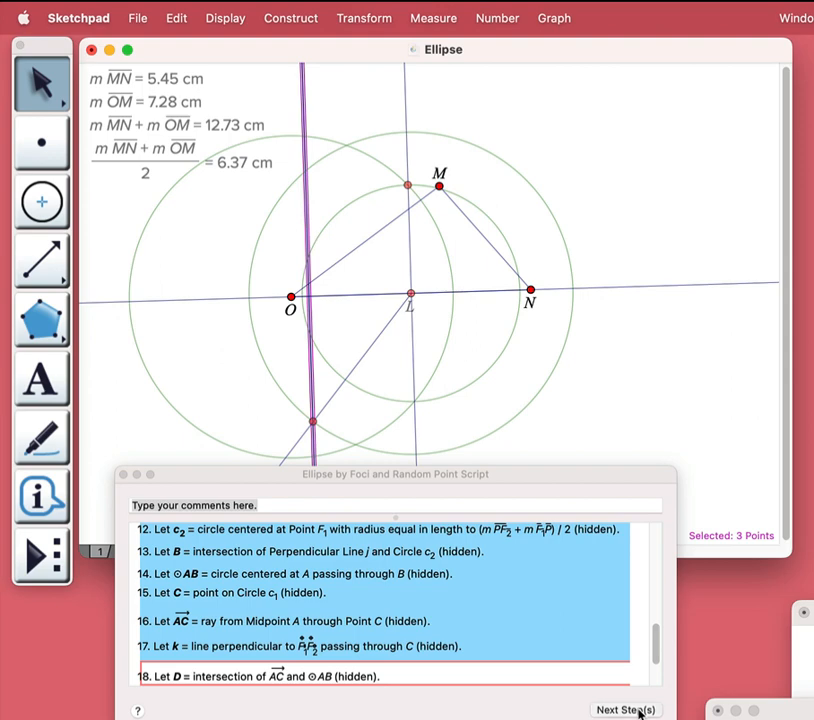
- Run script steps 18 to 21, constructing intersection D, parallel line l, intersection E and the locus of E as C moves along circle c1
left_click(640, 712)
left_click(640, 712)
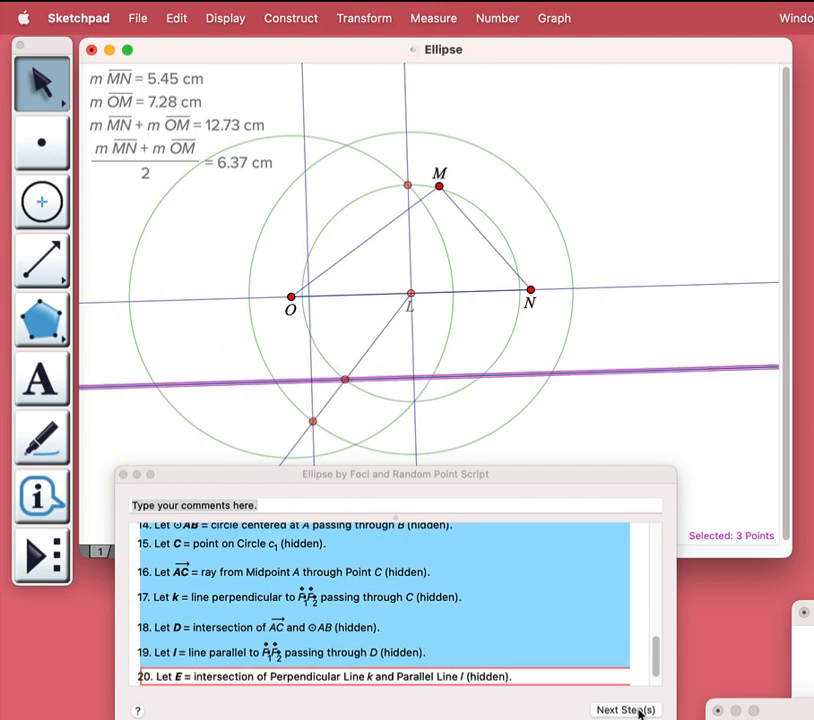
left_click(640, 712)
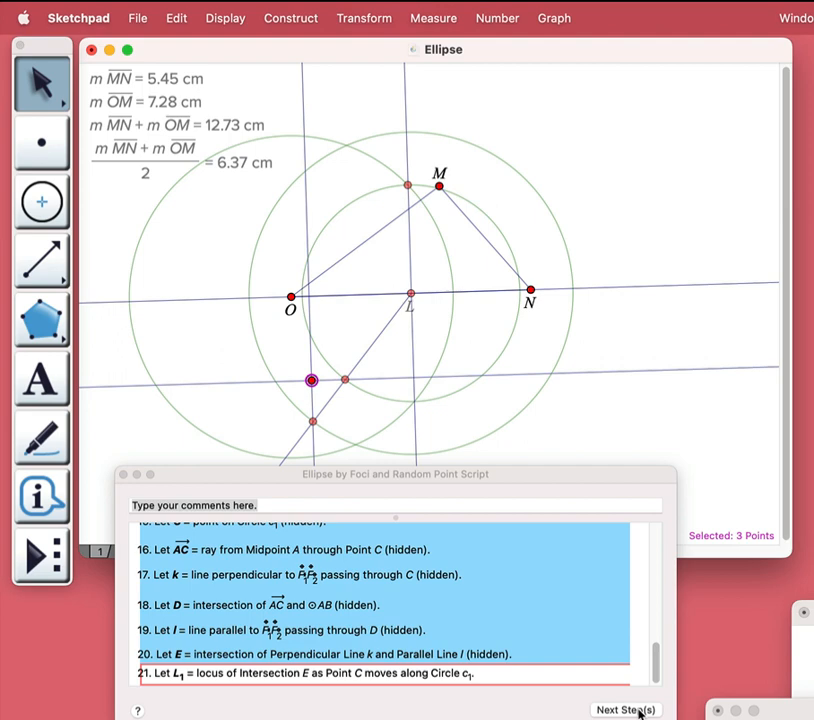
left_click(628, 710)
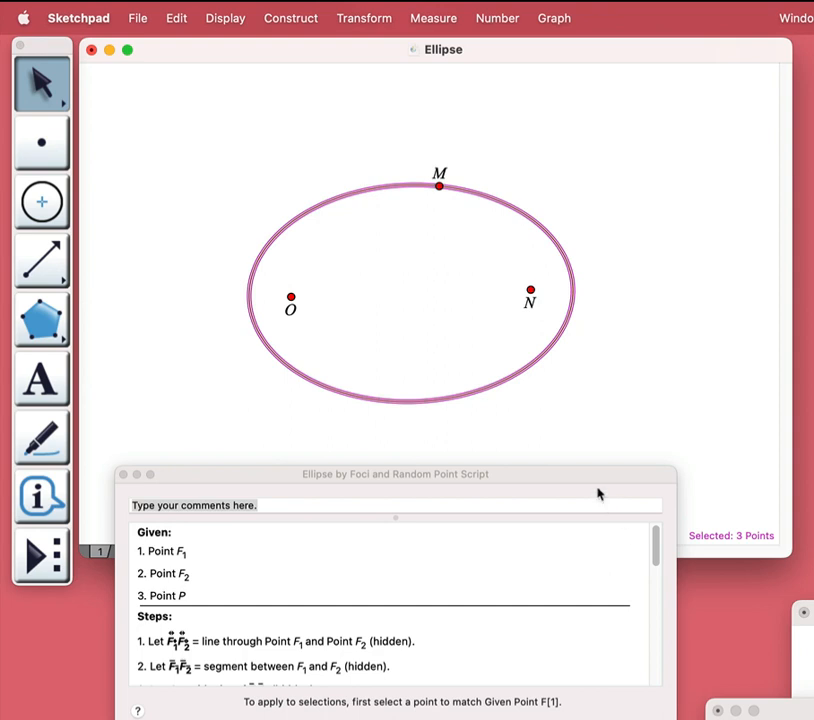
- Move the script window up over the sketch and review its listed givens and construction steps
left_click_drag(594, 476, 604, 262)
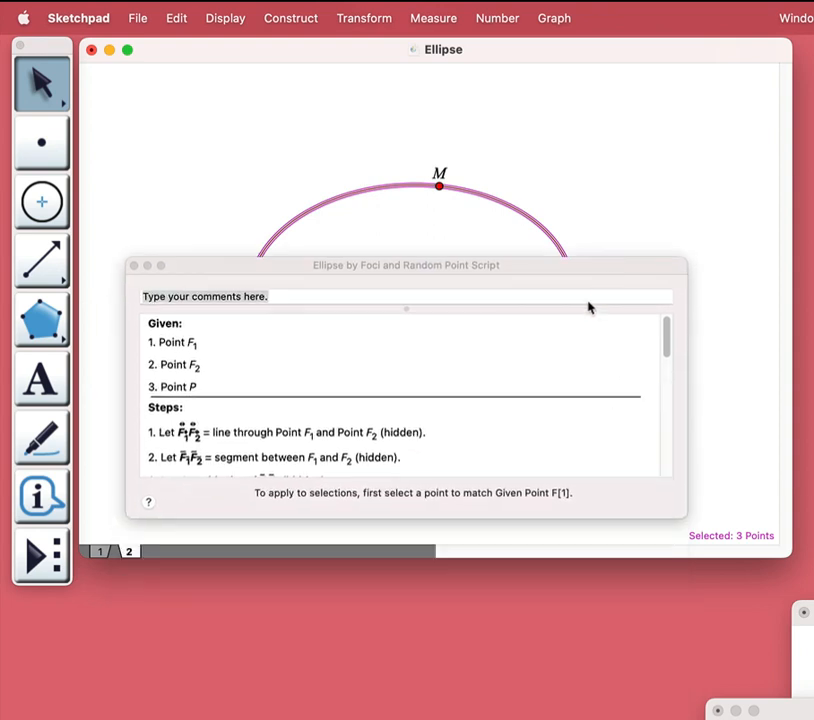
scroll(545, 424, "down", 8)
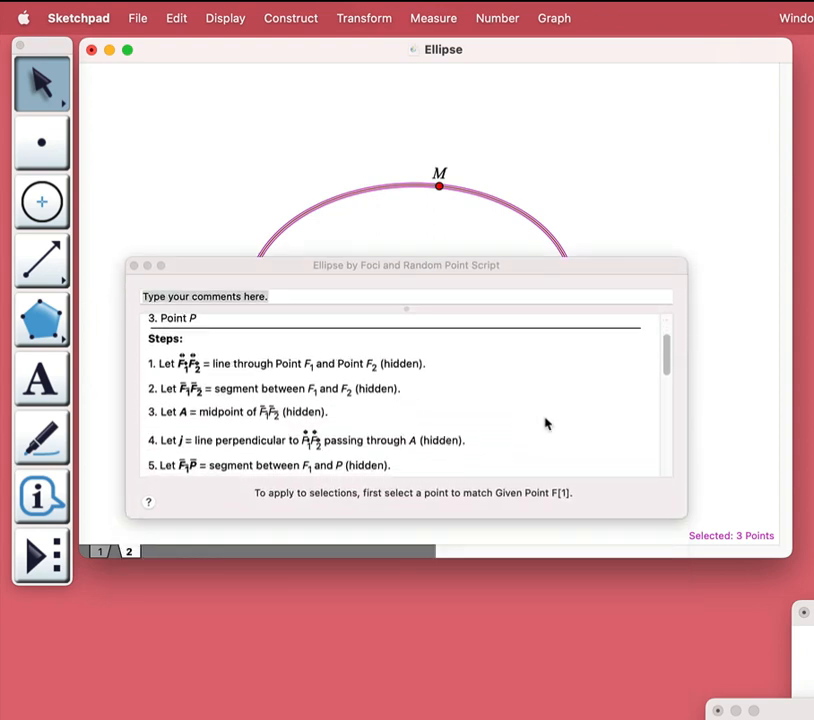
scroll(545, 424, "down", 10)
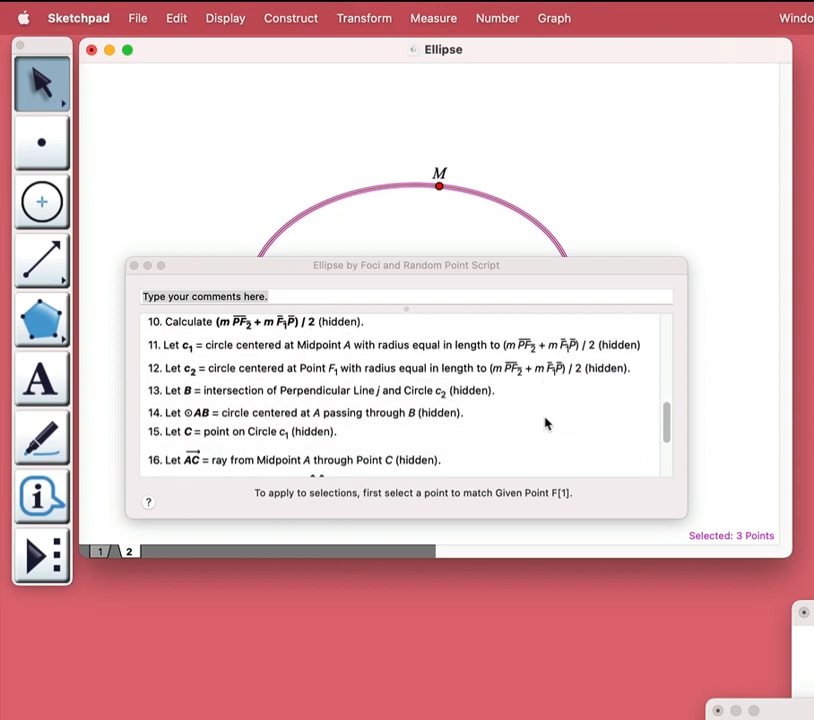